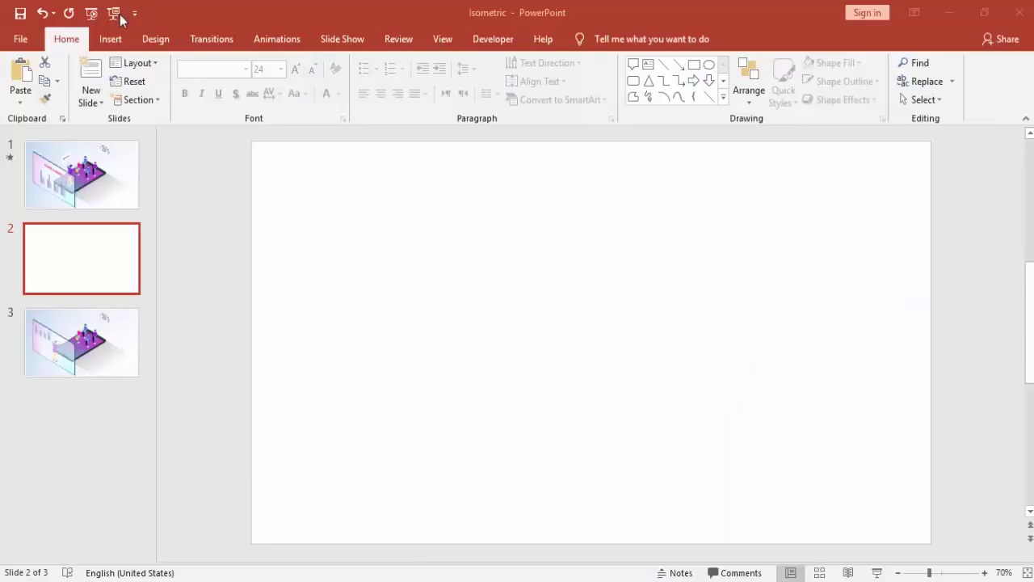
Step: Draw a tall blue rounded rectangle on the blank slide
click(116, 37)
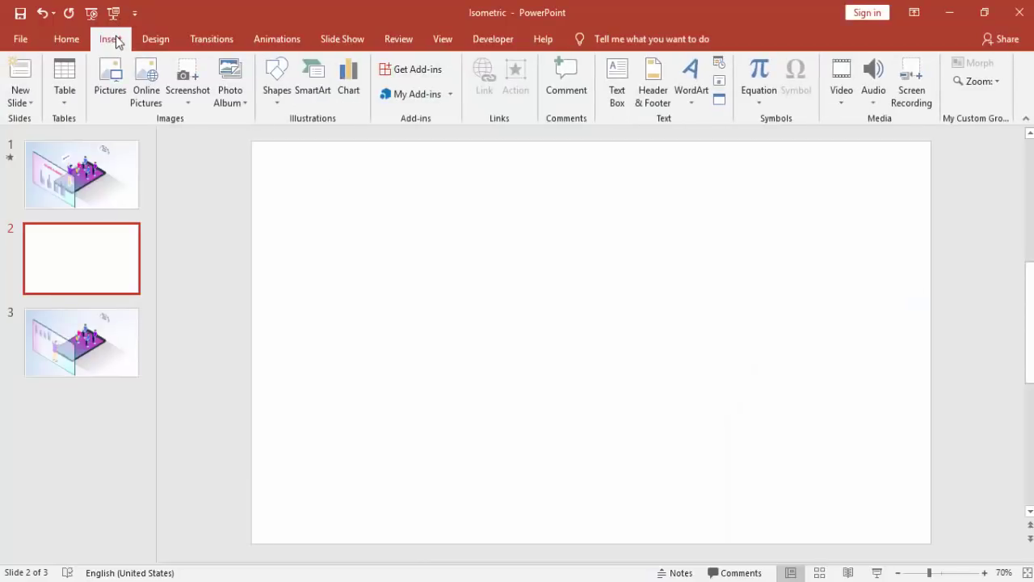
click(278, 97)
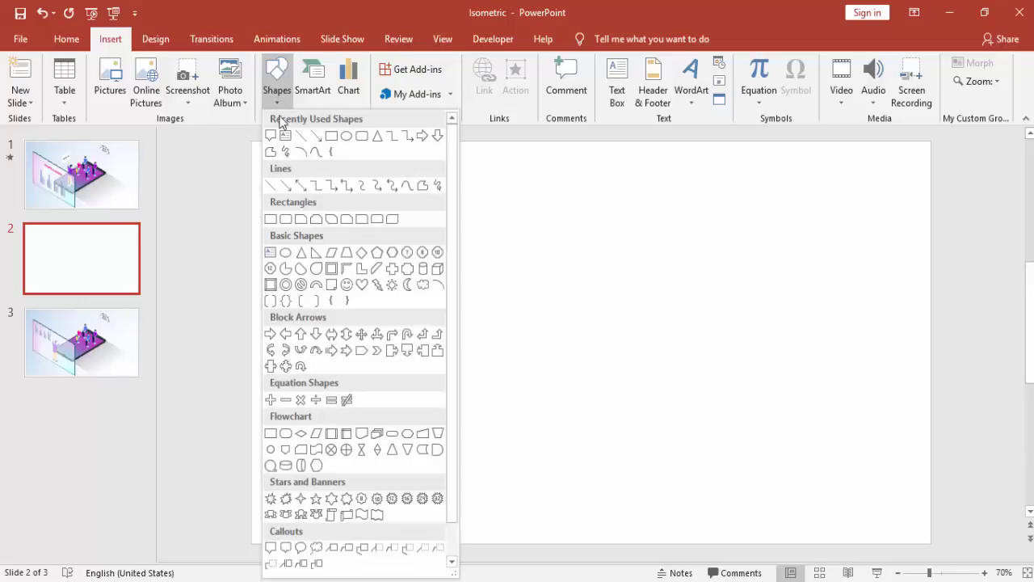
click(286, 219)
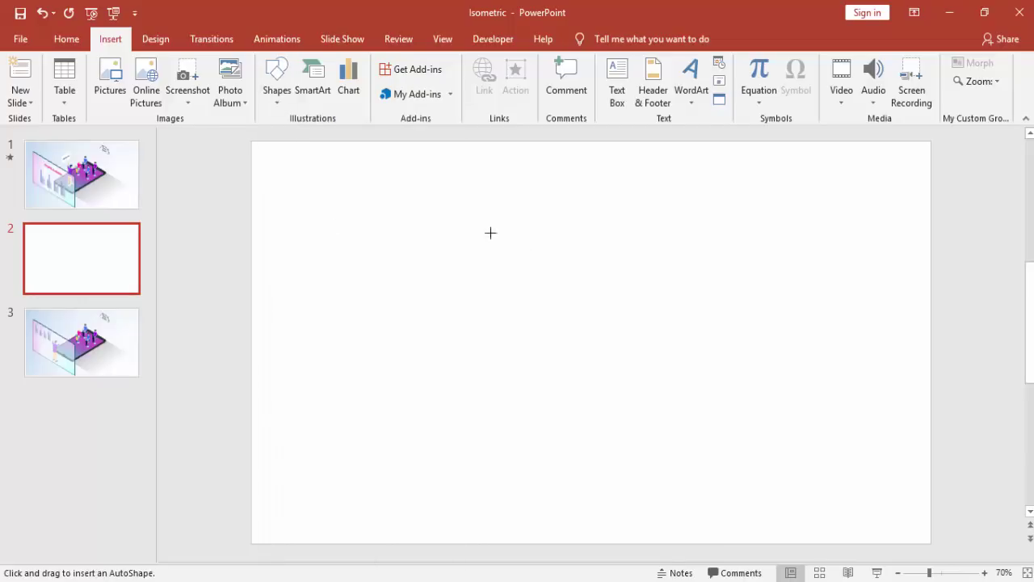
mouse_move(442, 206)
mouse_down()
mouse_move(616, 487)
mouse_move(618, 519)
mouse_move(638, 528)
mouse_up()
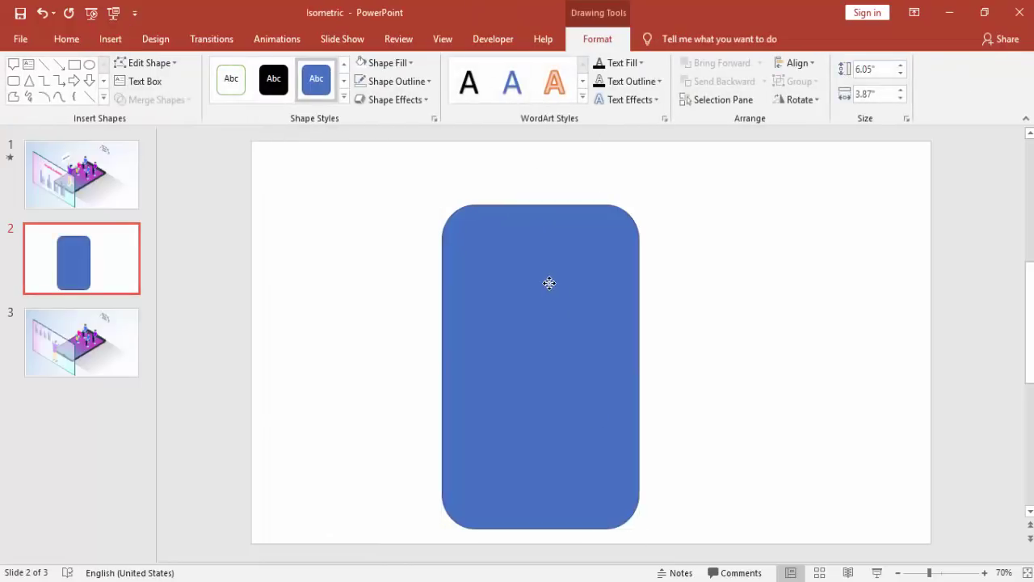
drag(547, 283, 543, 260)
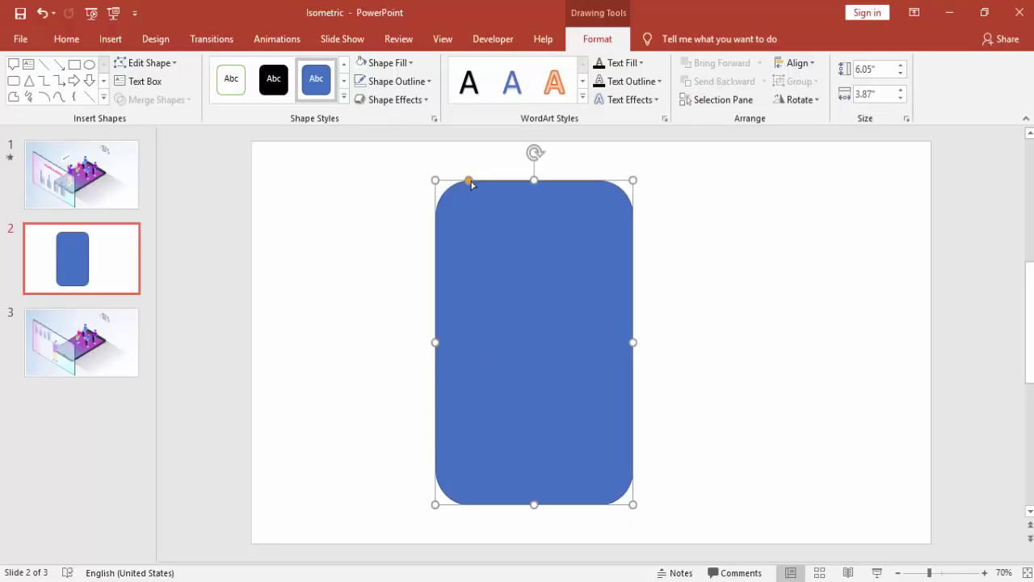
Step: Reduce the rectangle's corner rounding to nearly square and remove its outline
drag(470, 181, 450, 187)
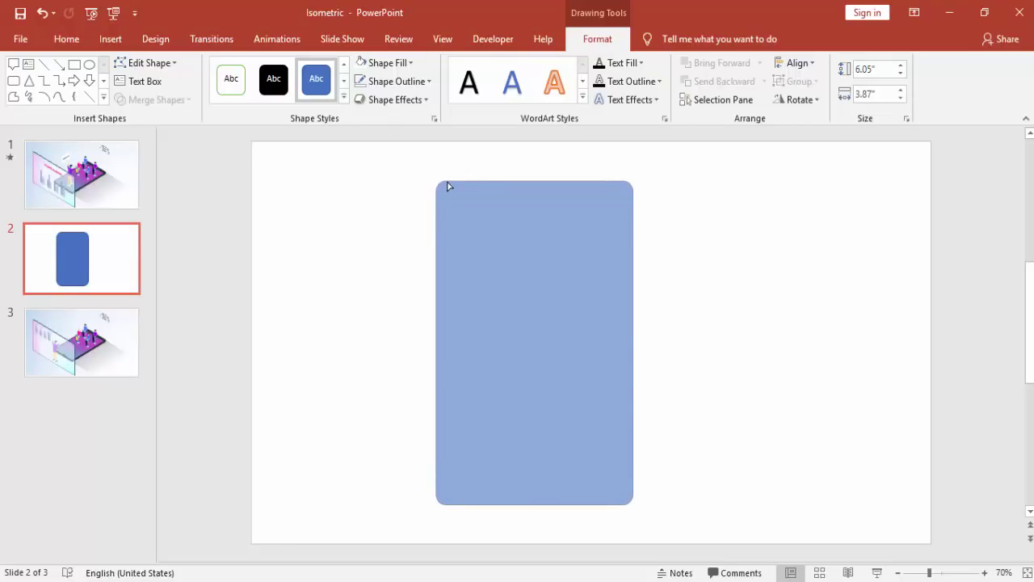
drag(448, 186, 447, 186)
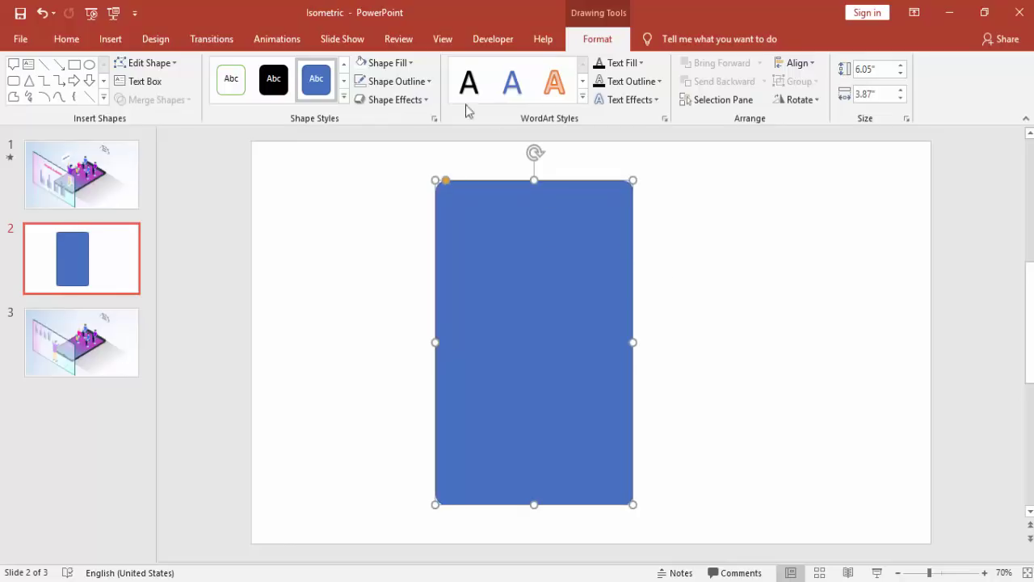
click(398, 81)
click(400, 251)
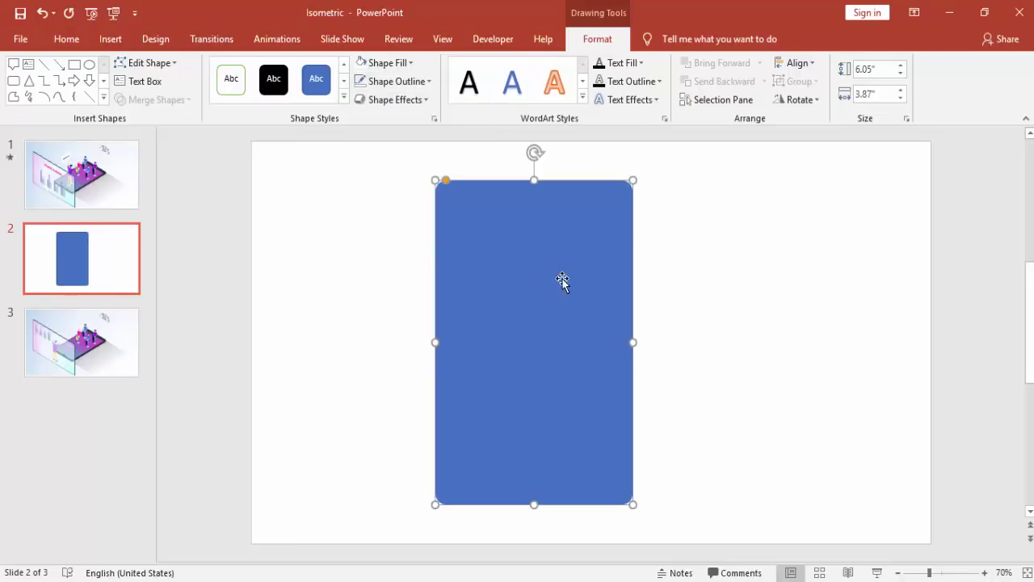
Step: Duplicate the rectangle to the right and fill the copy gold
drag(564, 280, 768, 281)
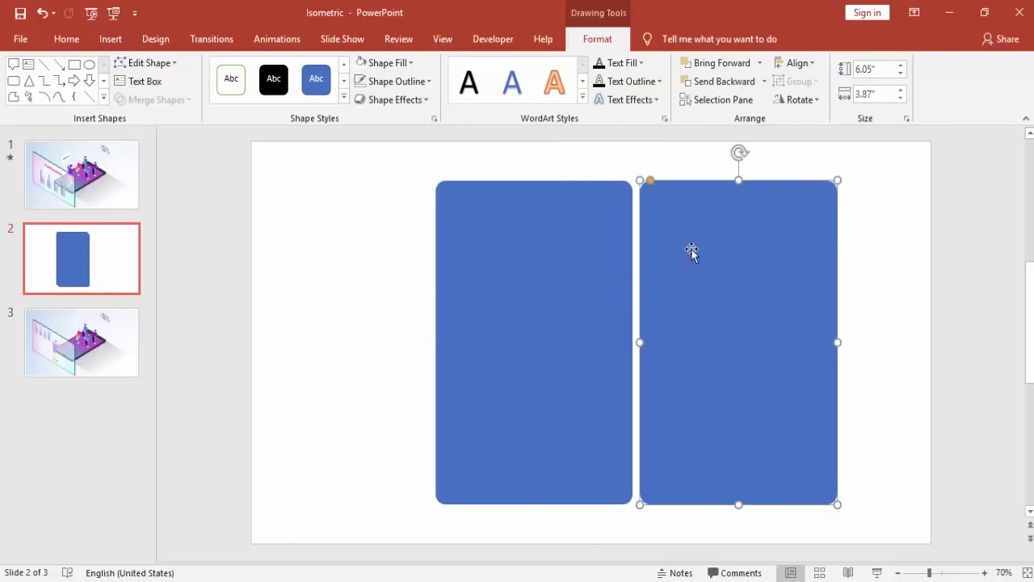
click(397, 68)
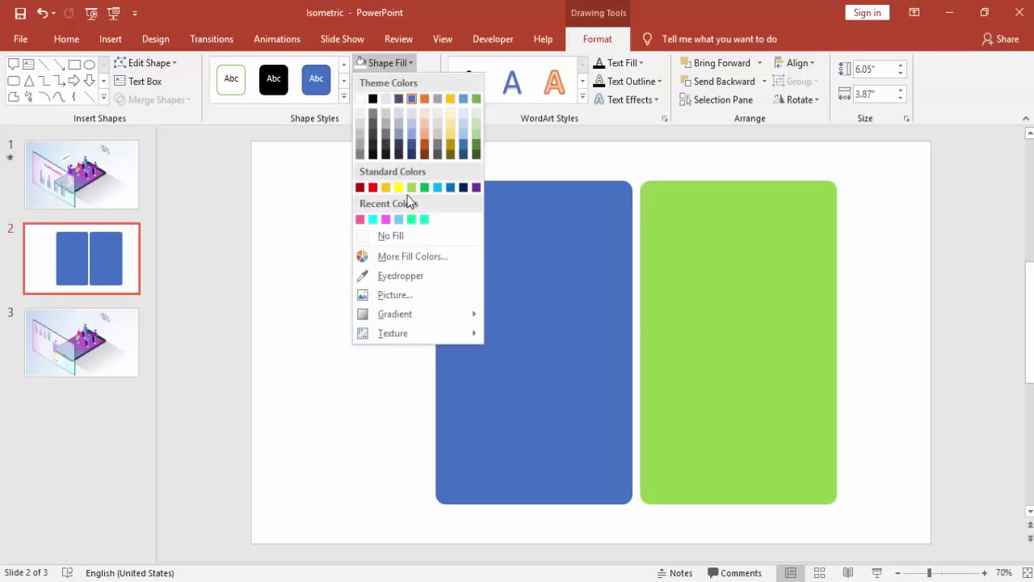
click(385, 188)
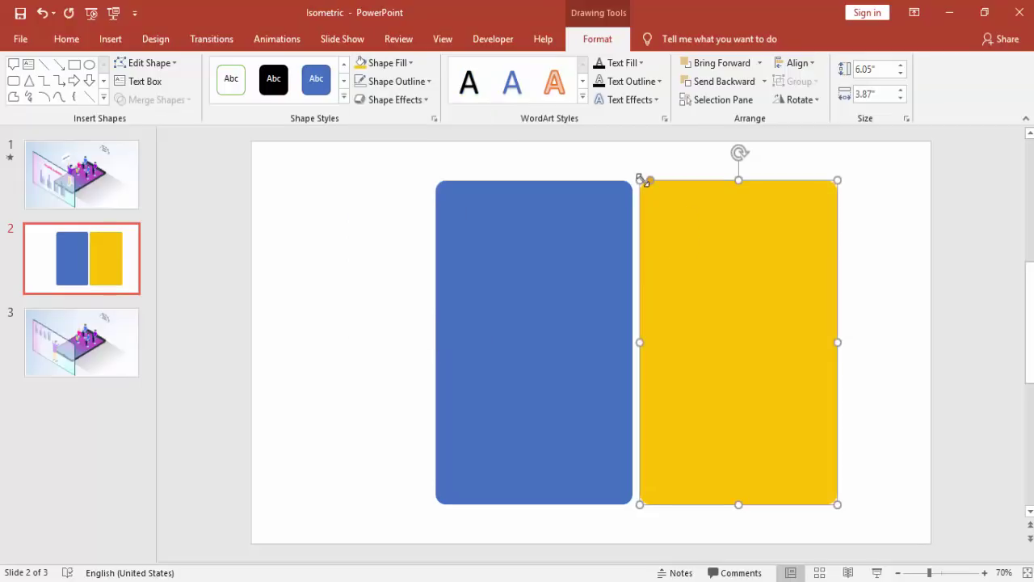
Step: Resize the yellow copy to 5.61" by 3.64" and centre it inside the blue rectangle
drag(644, 179, 661, 199)
drag(756, 289, 536, 277)
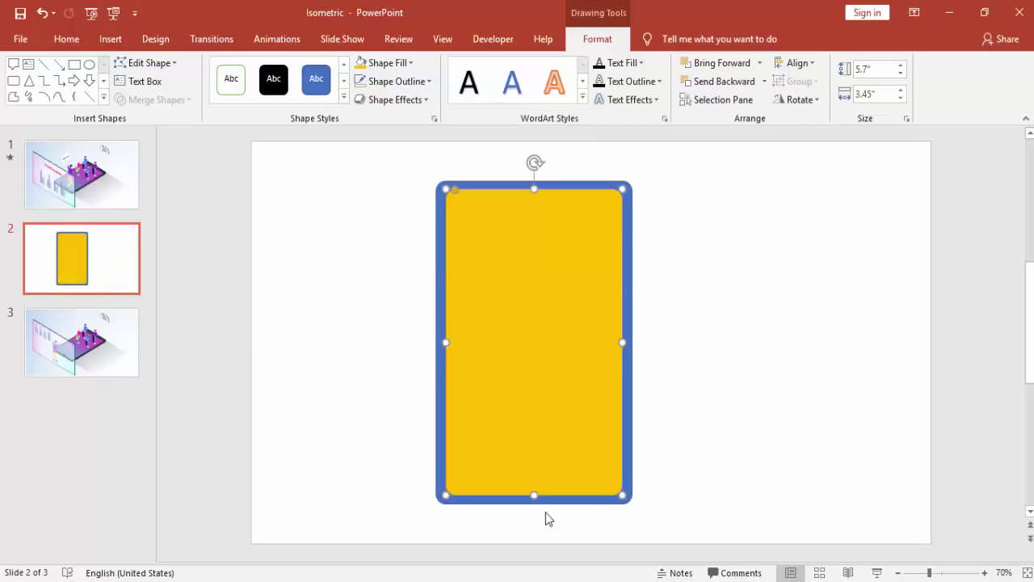
drag(536, 496, 533, 487)
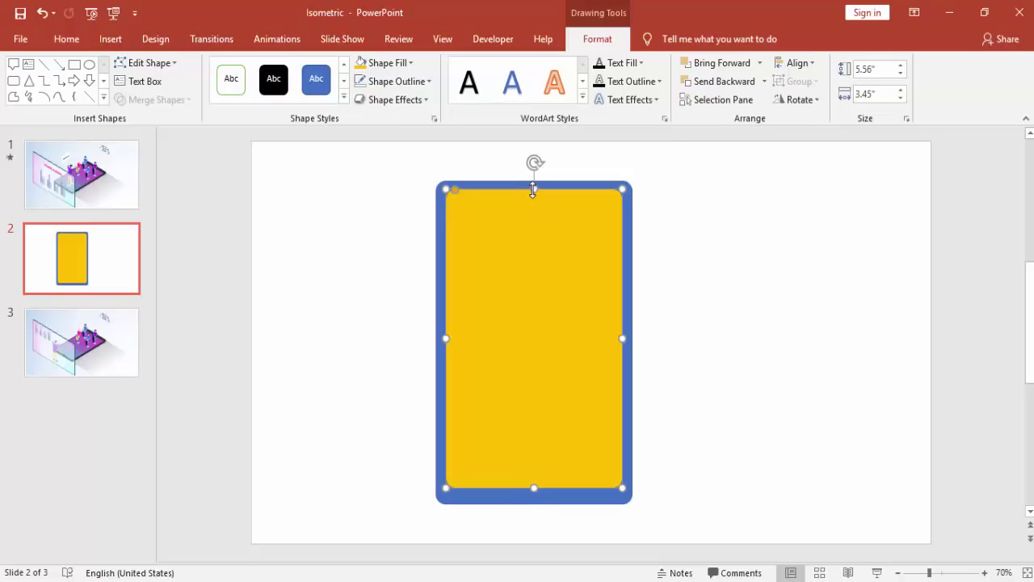
drag(533, 189, 532, 185)
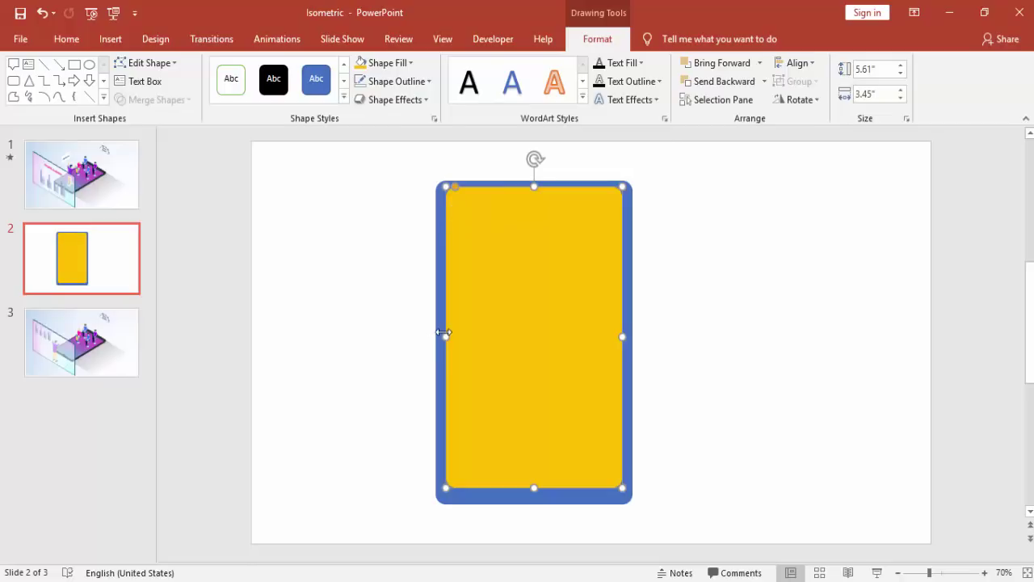
drag(444, 333, 440, 332)
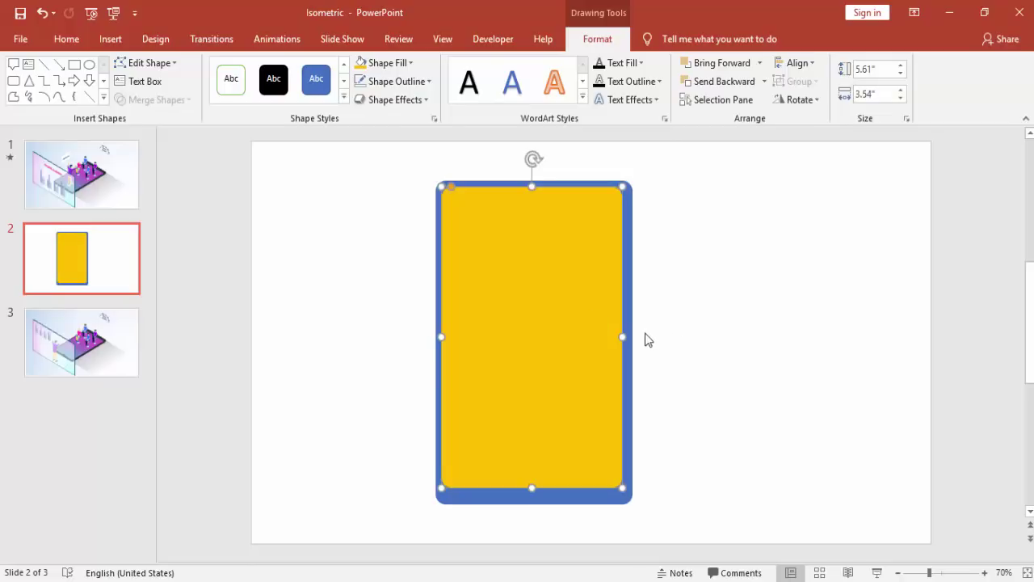
drag(622, 335, 628, 334)
Step: Draw a small oval at the yellow screen's top and centre it horizontally
click(709, 319)
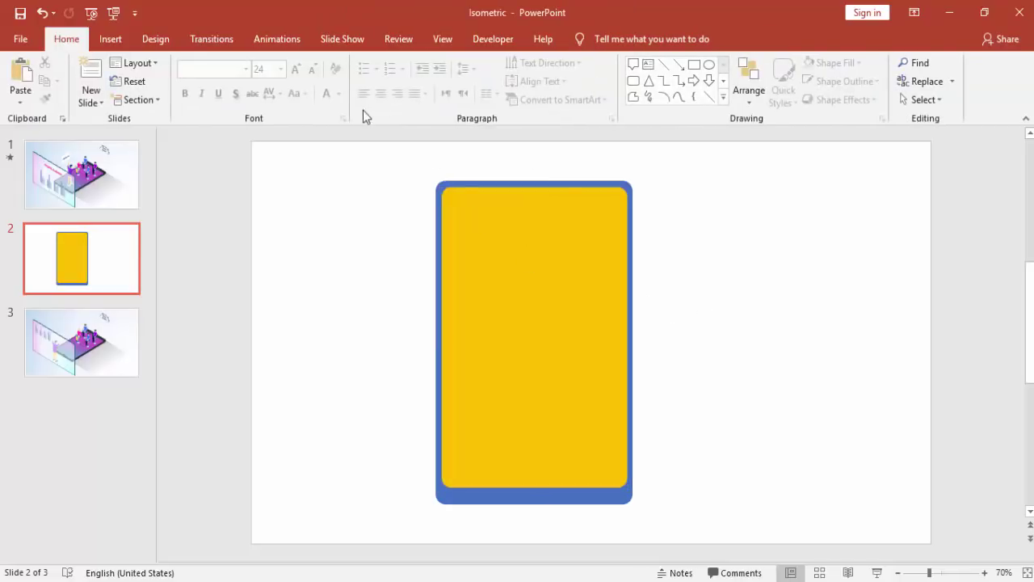
click(111, 39)
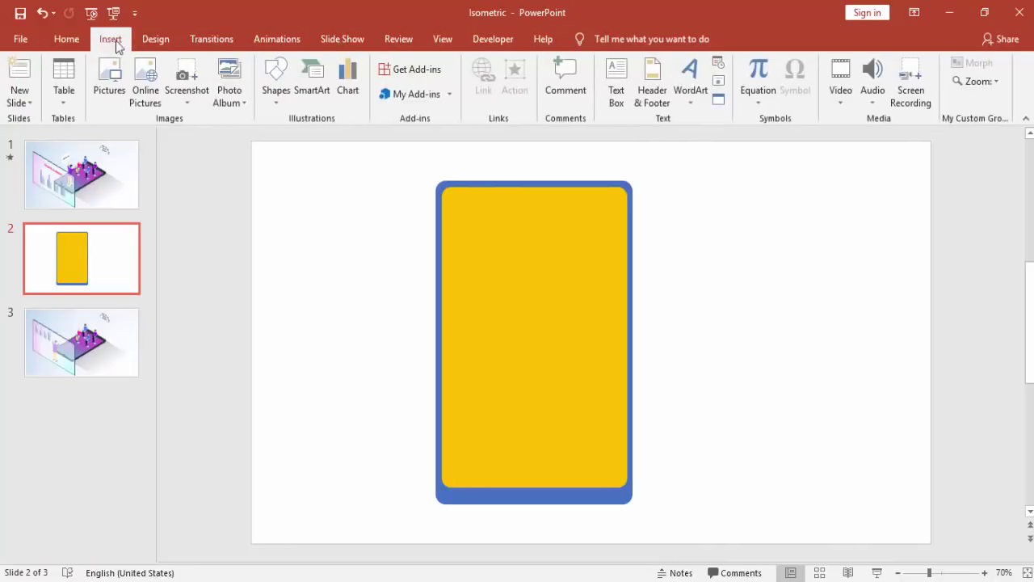
click(272, 102)
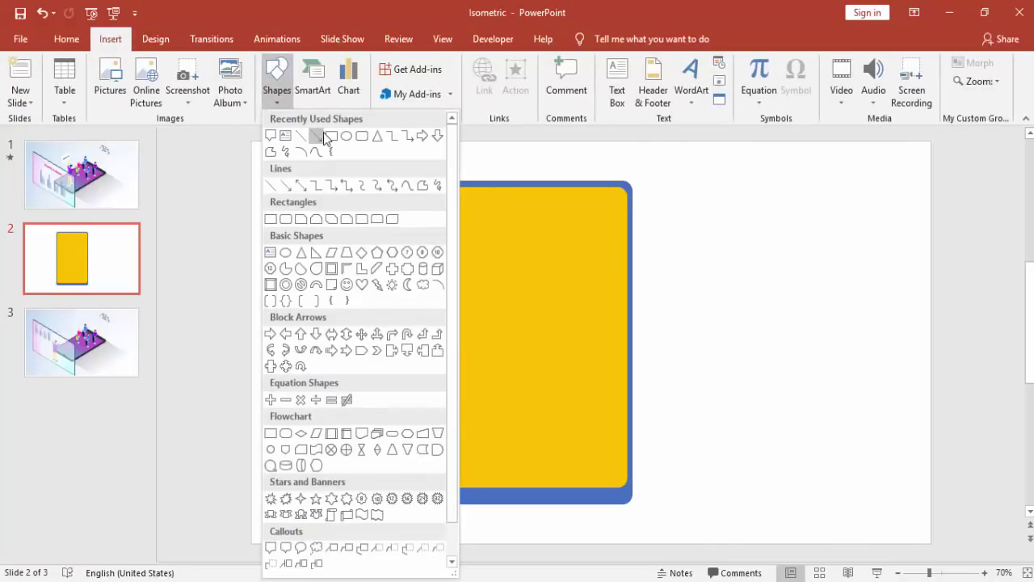
click(284, 253)
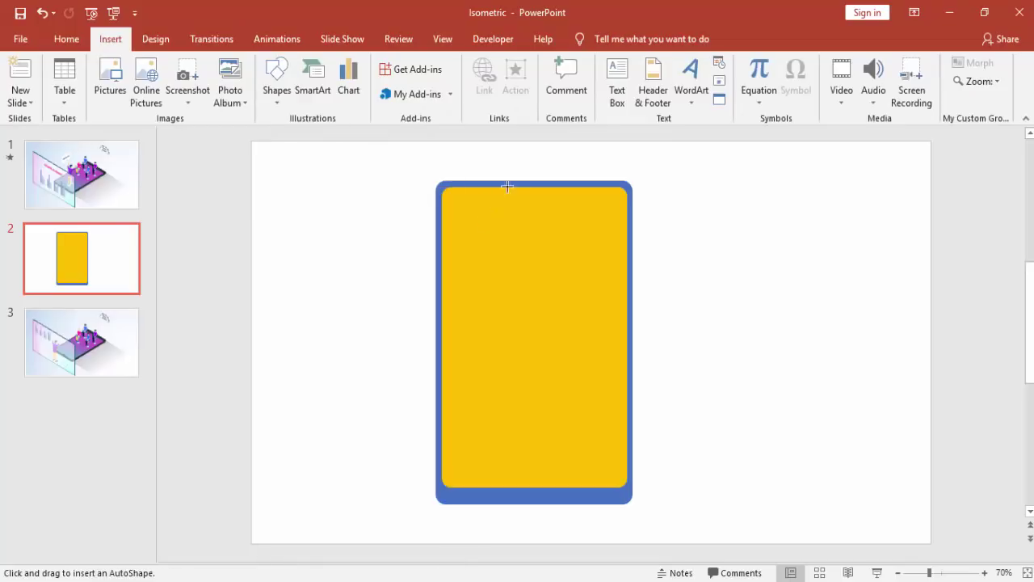
mouse_move(520, 180)
mouse_down()
mouse_move(533, 210)
mouse_move(534, 188)
mouse_up()
shift+click(573, 256)
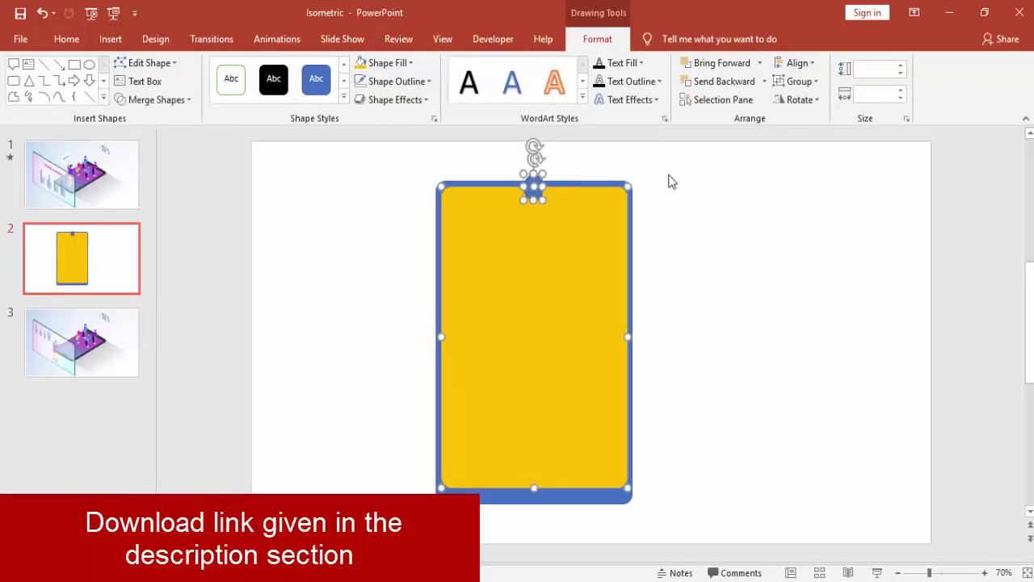
click(796, 63)
click(826, 103)
Step: Subtract the oval from the yellow rectangle to form a notch
click(718, 189)
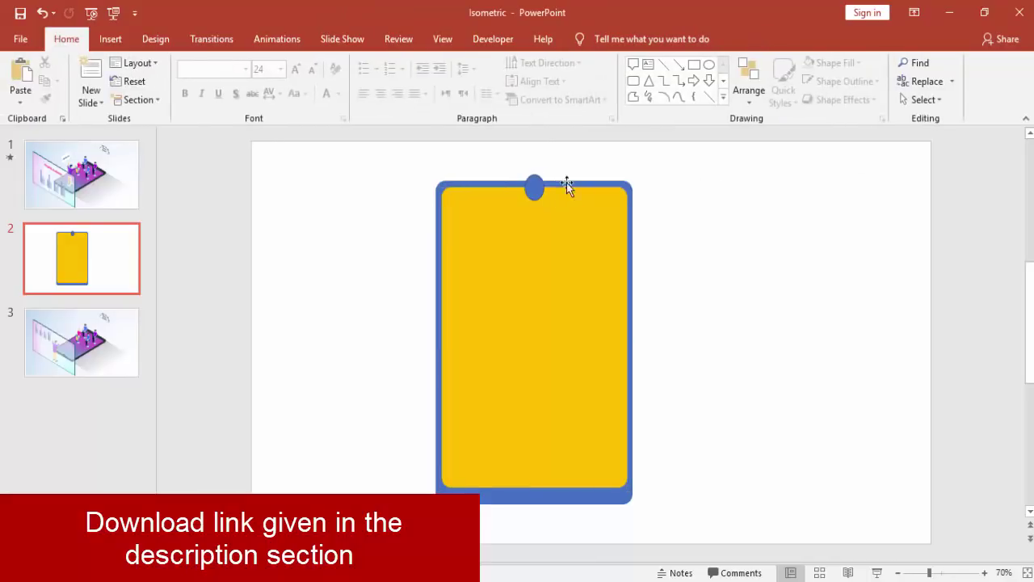
click(560, 262)
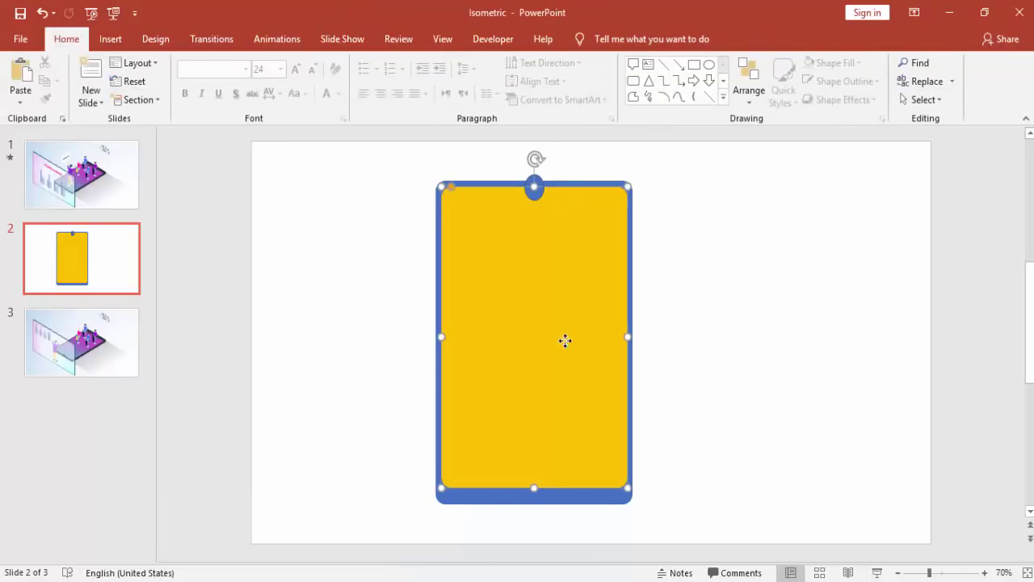
shift+click(536, 186)
click(174, 100)
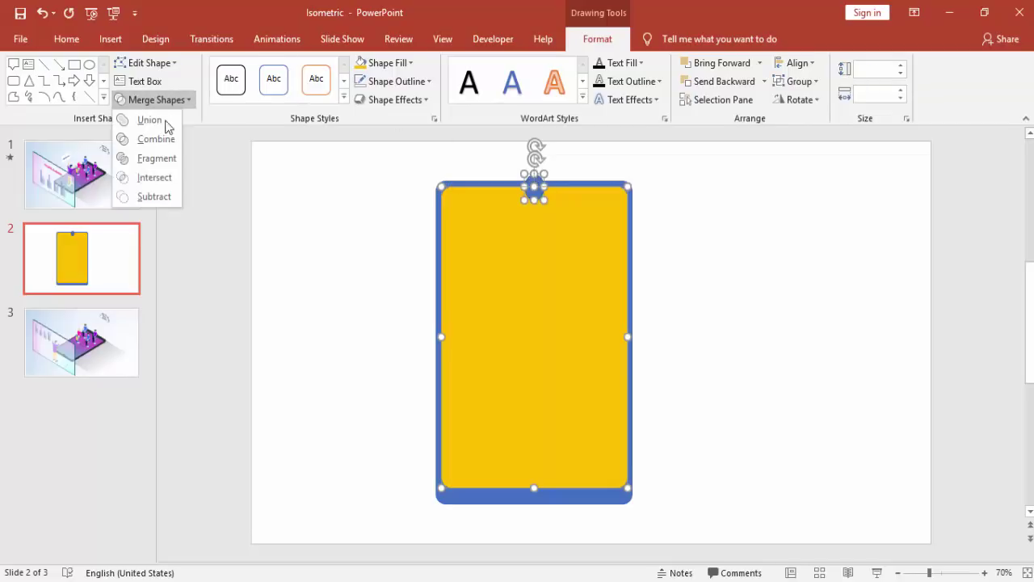
click(156, 197)
Step: Group the blue frame and the yellow screen
click(735, 241)
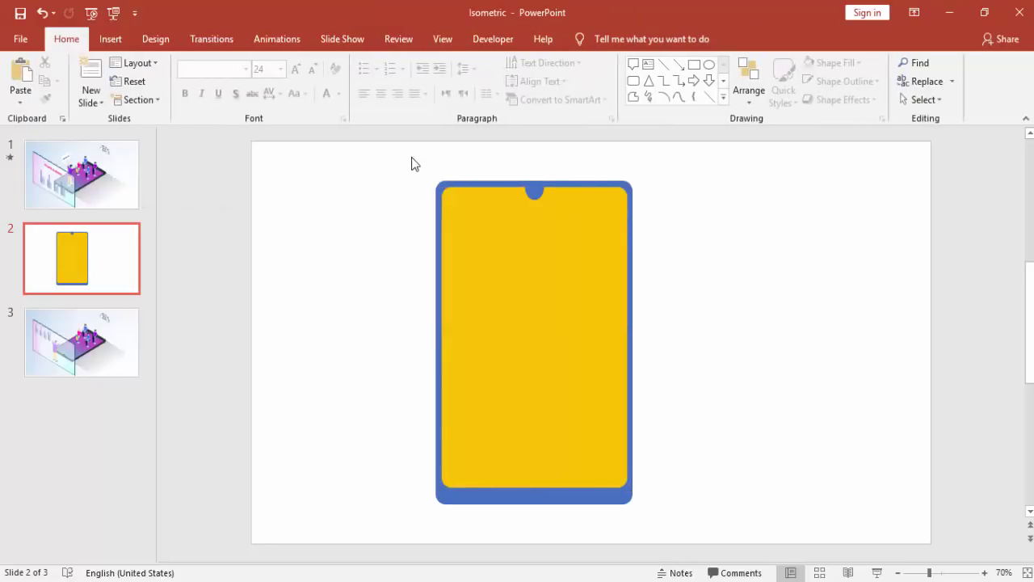
mouse_move(411, 162)
mouse_down()
mouse_move(589, 455)
mouse_move(686, 558)
mouse_up()
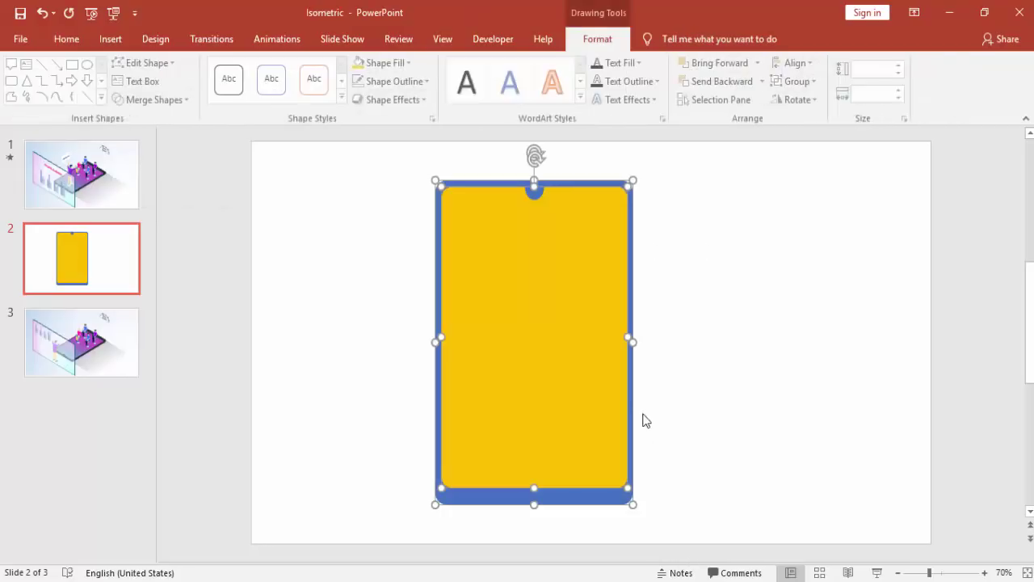
right_click(607, 357)
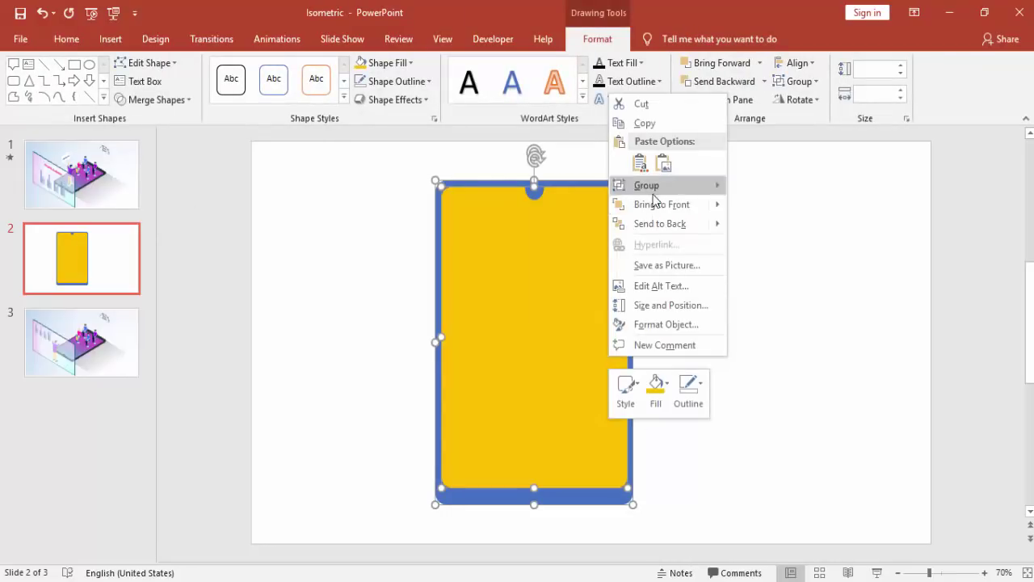
mouse_move(652, 204)
click(756, 188)
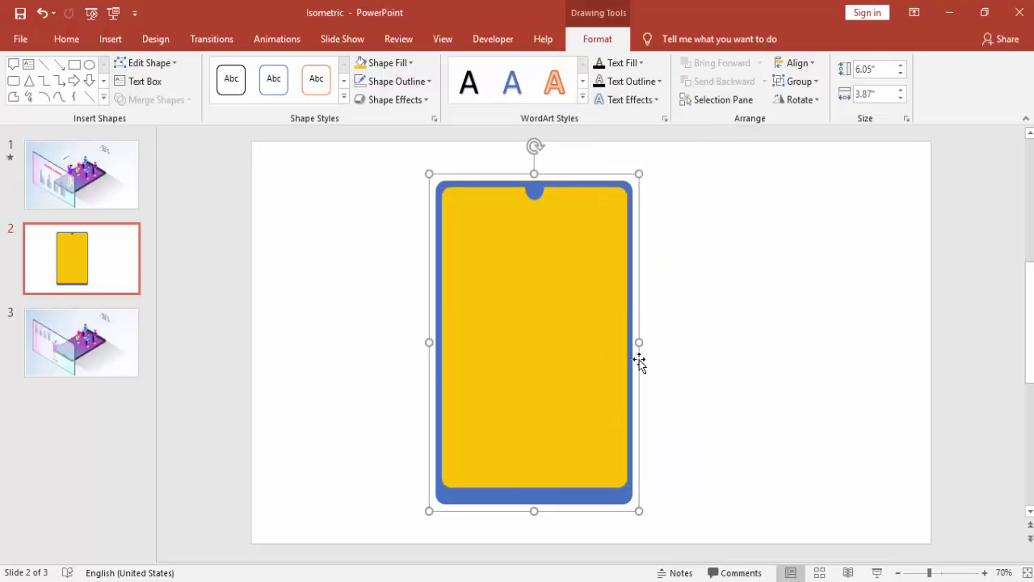
Step: Narrow the tablet to 3.48" and 3.28" wide and shift it slightly right
drag(638, 342, 612, 342)
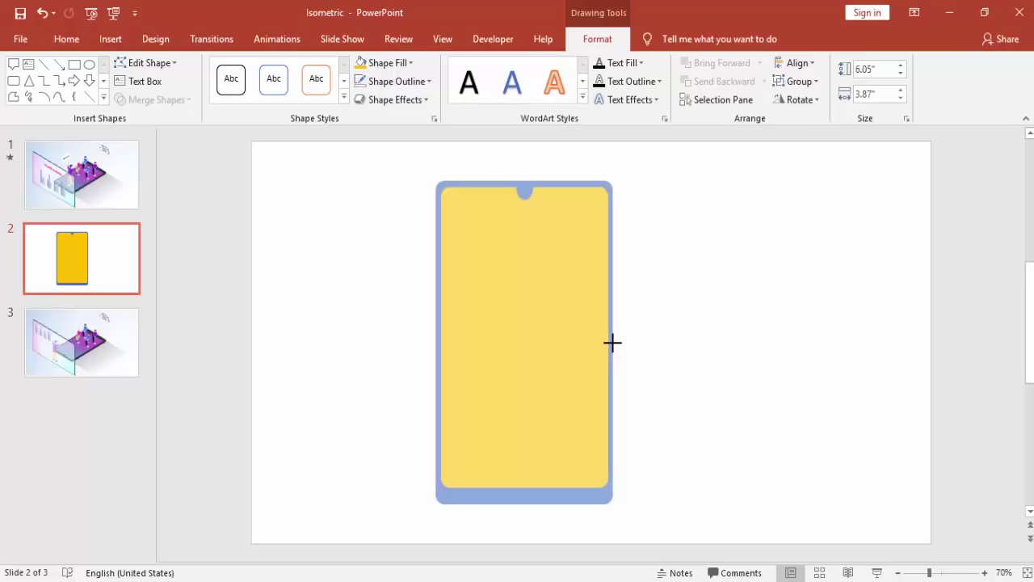
click(644, 343)
drag(519, 330, 556, 330)
click(596, 304)
right_click(594, 301)
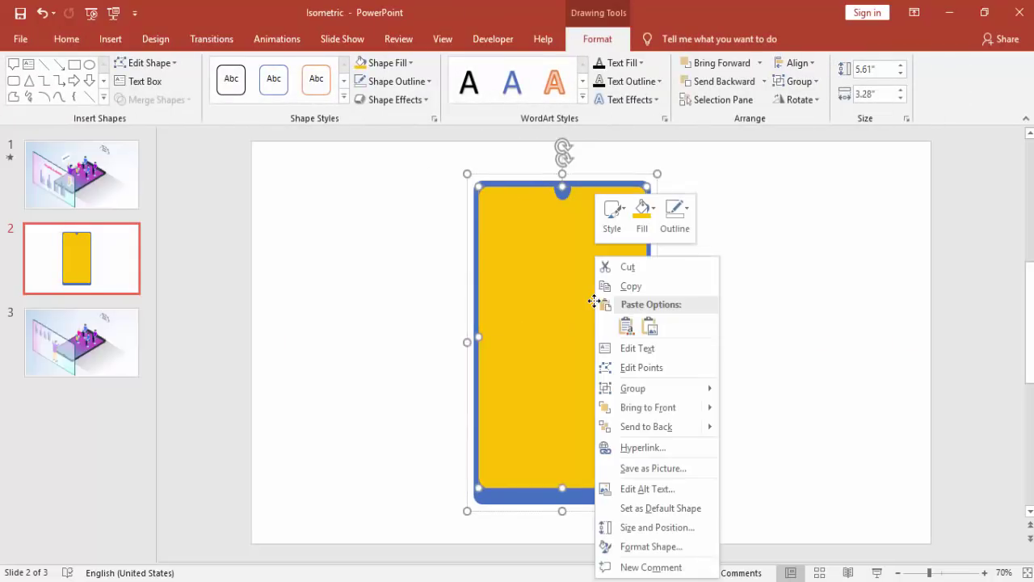
Step: Switch the screen's fill to a radial gradient with a pink 100% stop
click(664, 547)
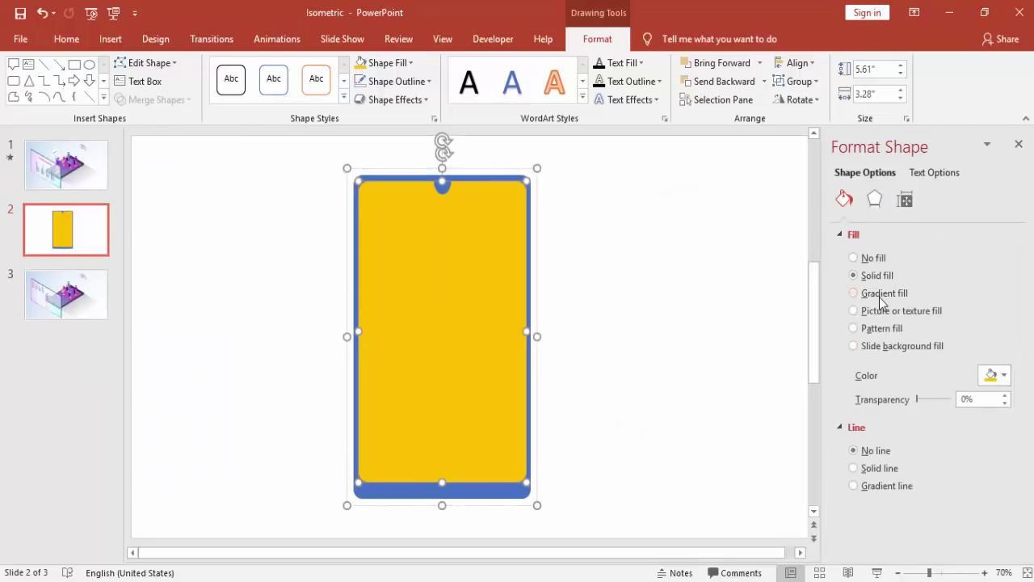
click(854, 293)
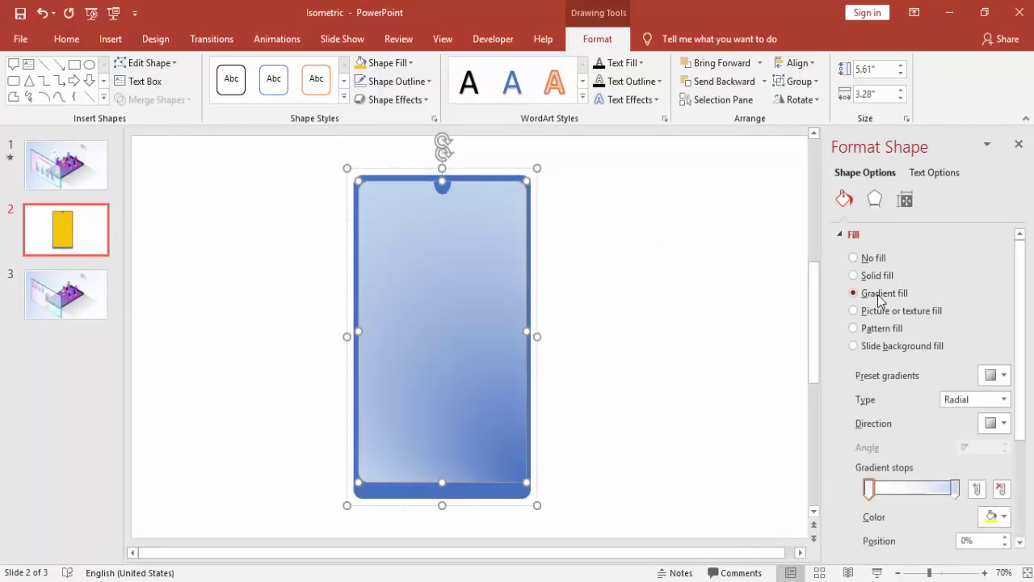
click(955, 488)
click(1004, 517)
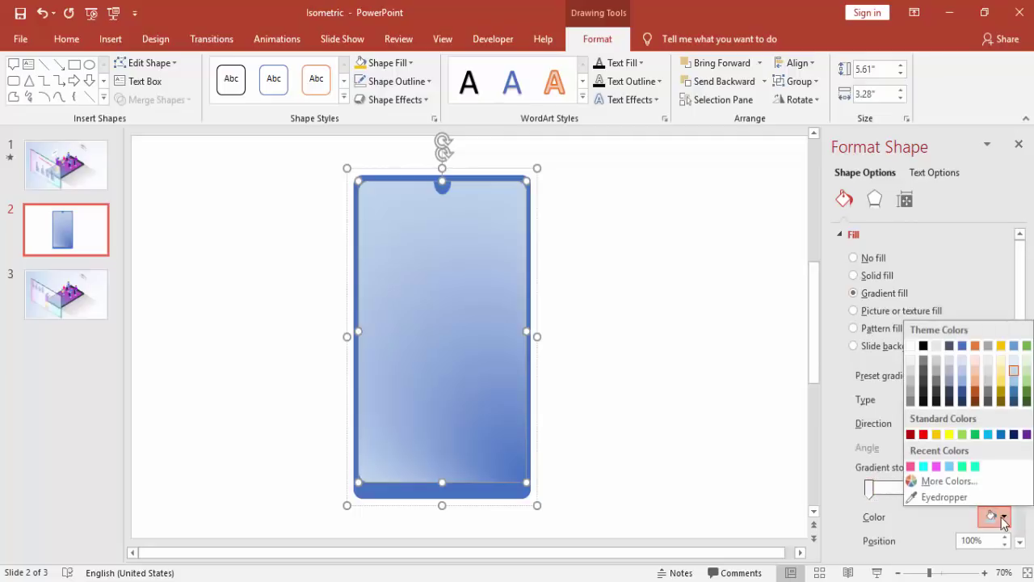
click(910, 467)
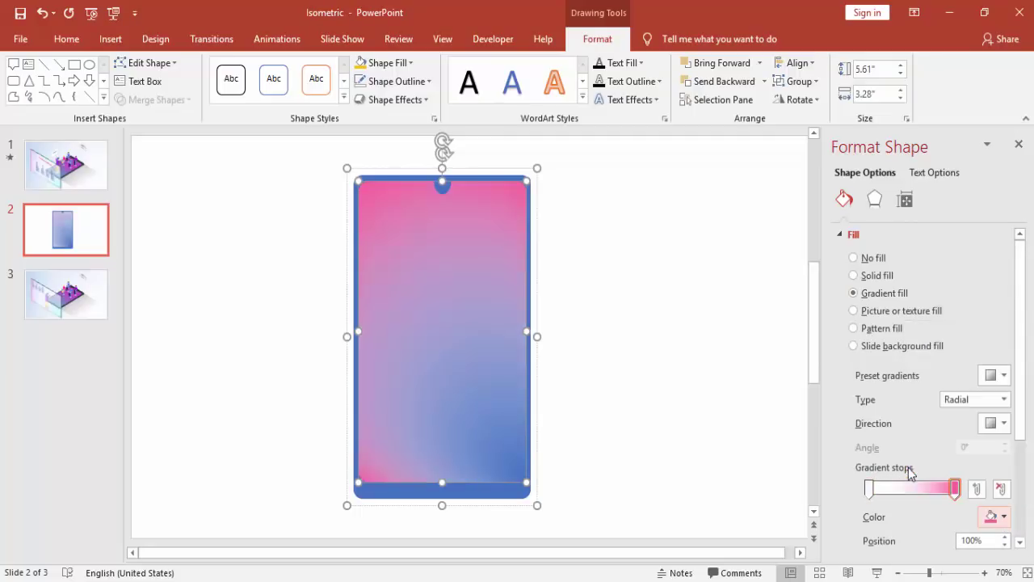
Step: Set the gradient's 0% stop to cyan and select the whole phone
click(869, 488)
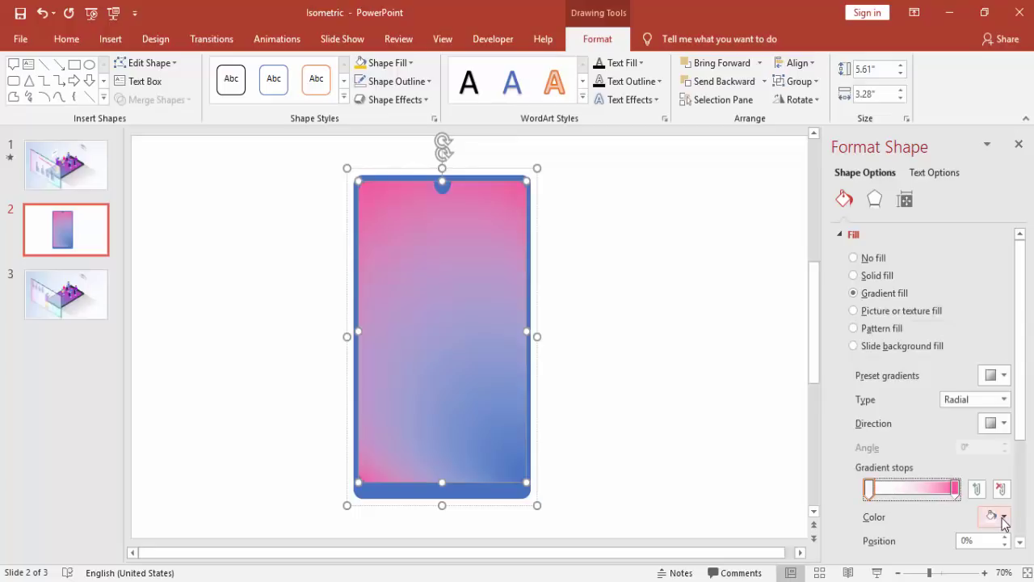
click(1004, 517)
click(924, 467)
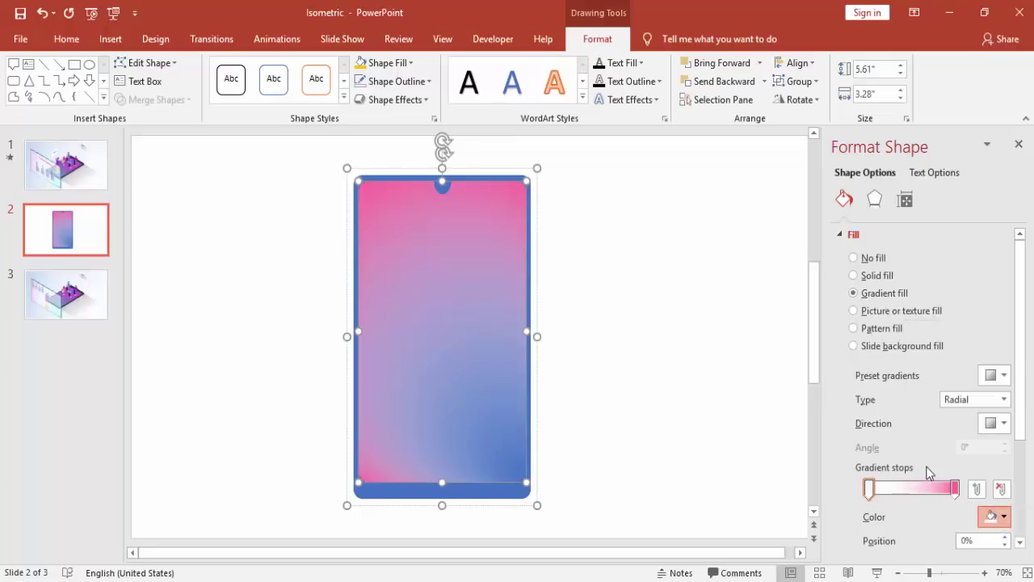
click(714, 421)
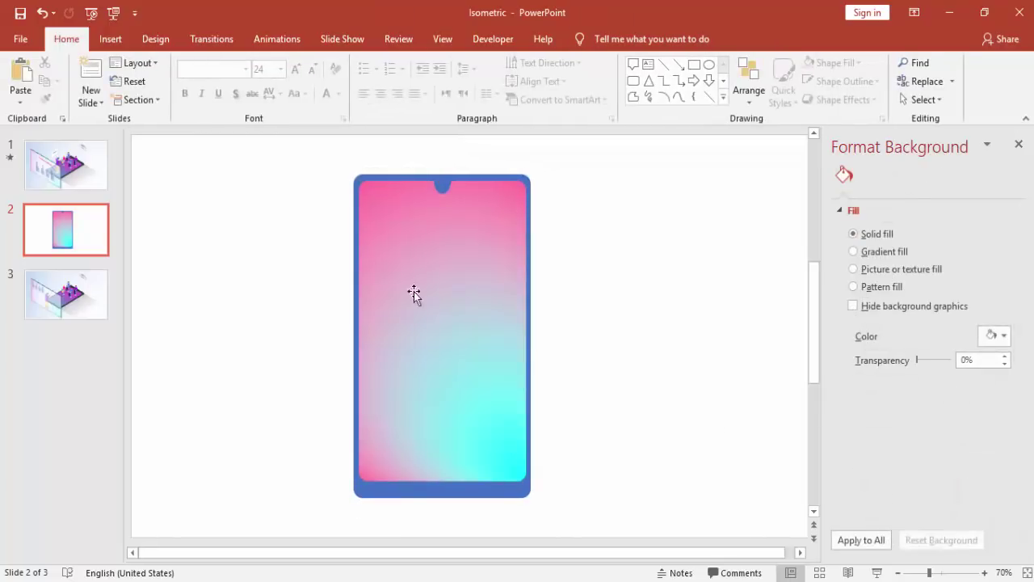
drag(289, 139, 620, 540)
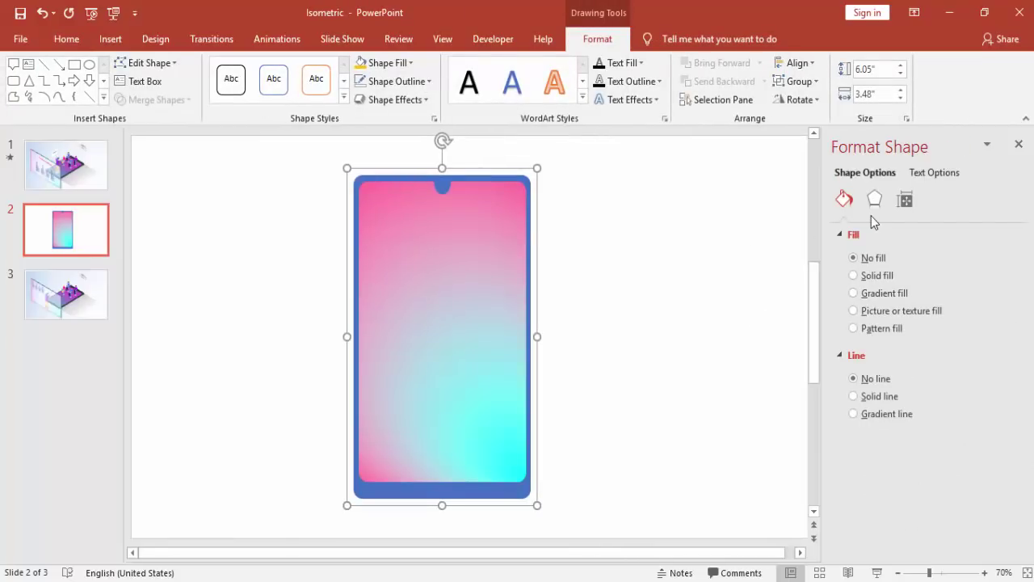
Step: Apply the Isometric: Bottom Down 3-D rotation and spin the phone 180° so cyan is up
click(873, 210)
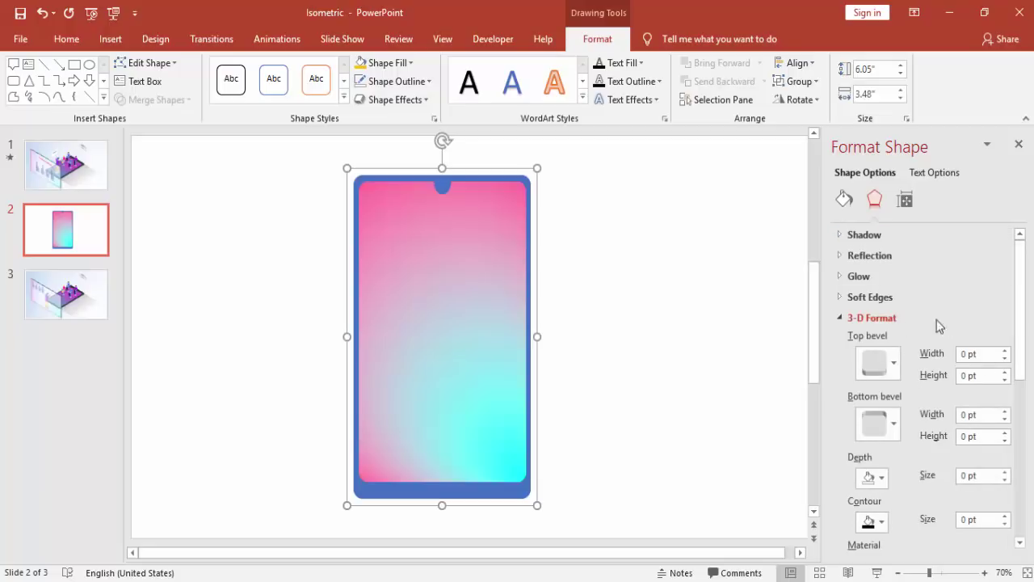
click(842, 317)
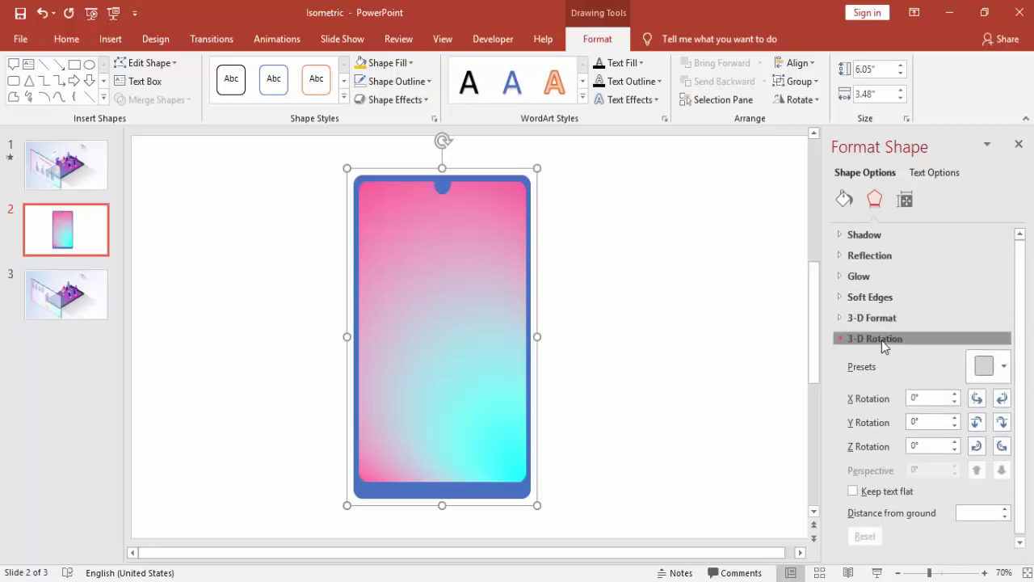
click(881, 340)
click(882, 340)
click(992, 364)
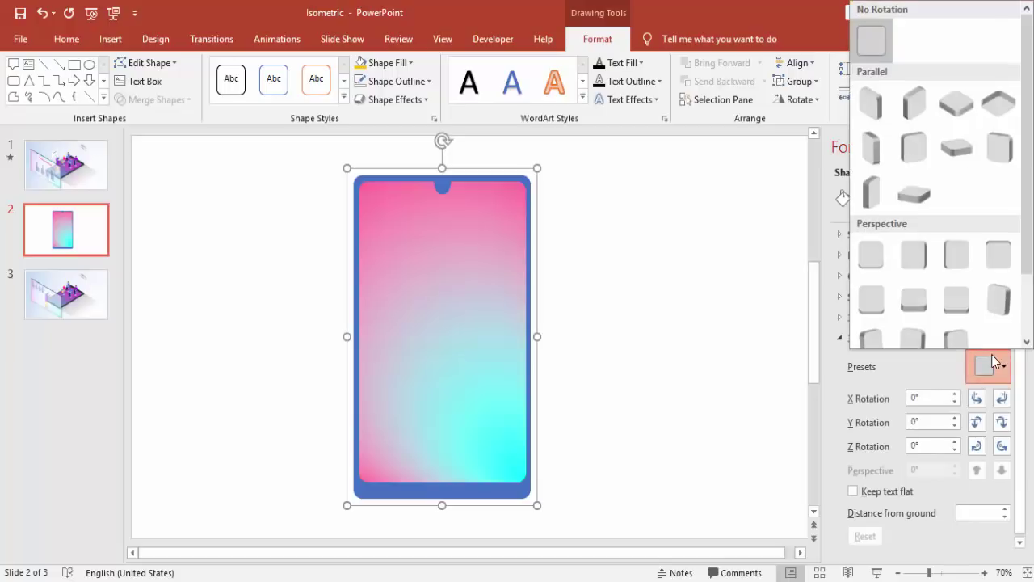
click(1005, 109)
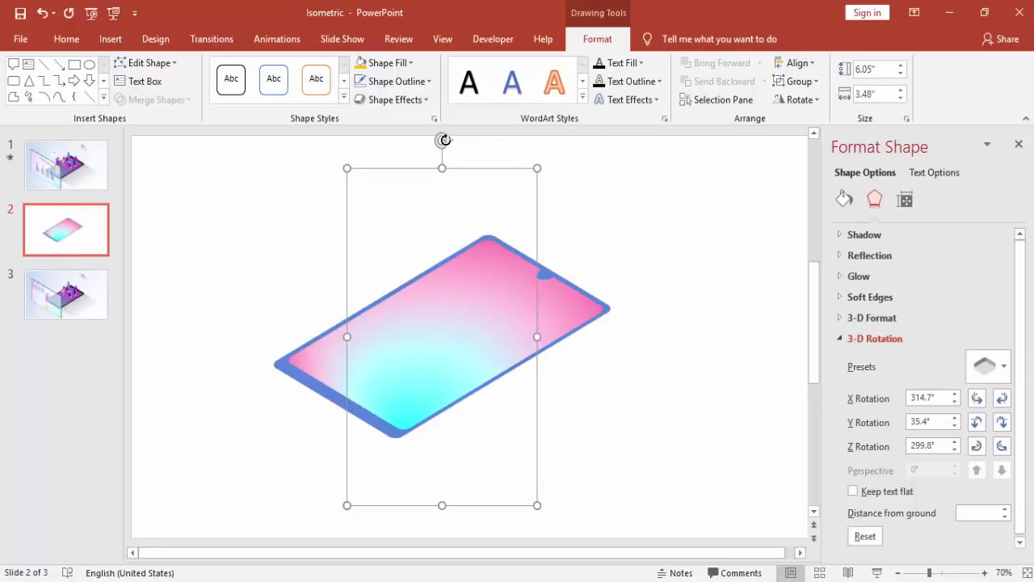
drag(445, 139, 438, 487)
drag(484, 296, 499, 292)
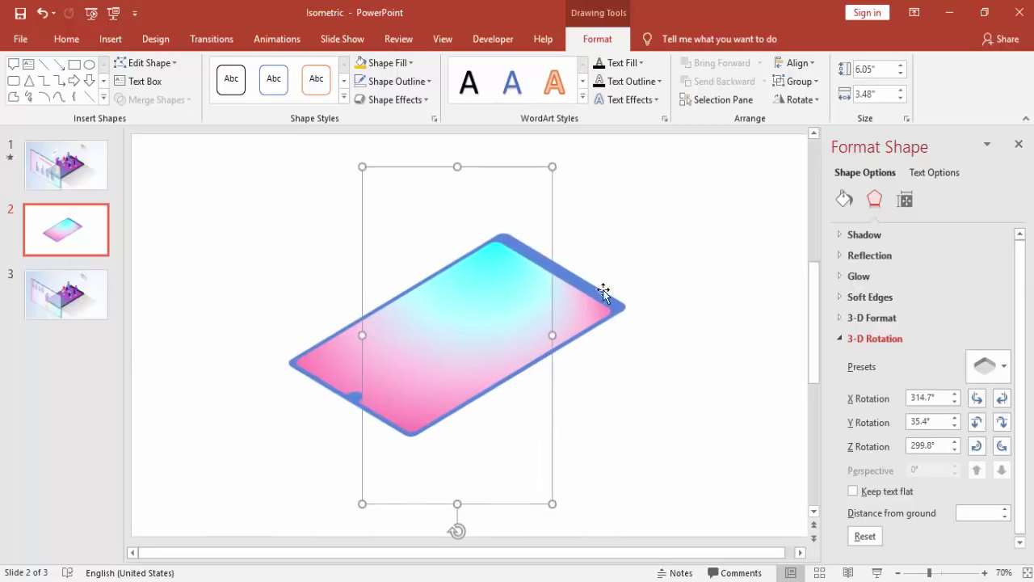
click(842, 319)
Step: Set the tablet's 3-D depth to 15 pt
drag(1023, 336, 1024, 383)
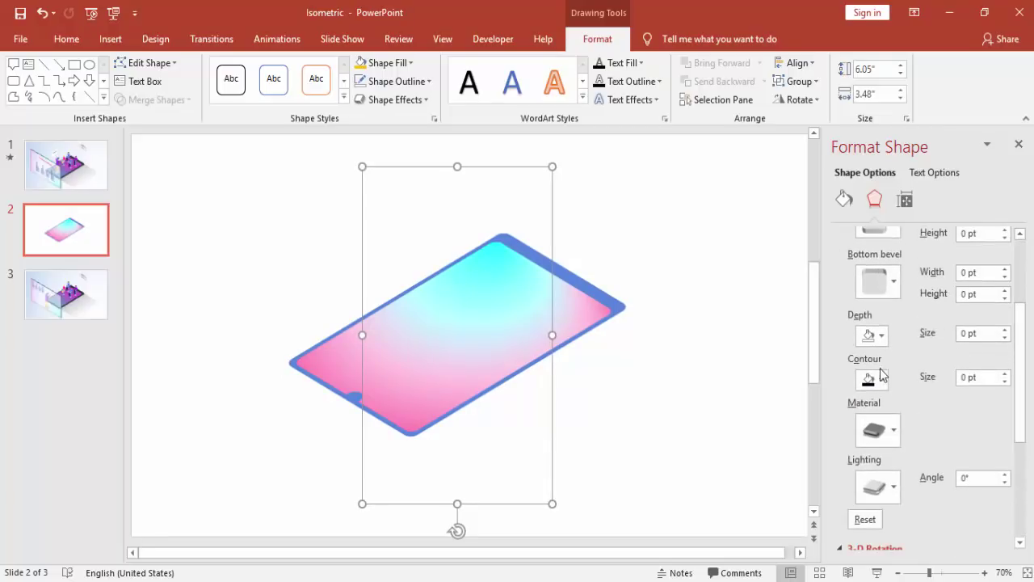
click(1005, 330)
click(1005, 329)
click(1006, 330)
click(1006, 330)
click(1006, 330)
click(1006, 330)
click(1006, 330)
click(1005, 330)
click(1006, 329)
click(1006, 330)
click(1006, 329)
click(1005, 329)
click(1005, 330)
click(1005, 330)
click(1006, 330)
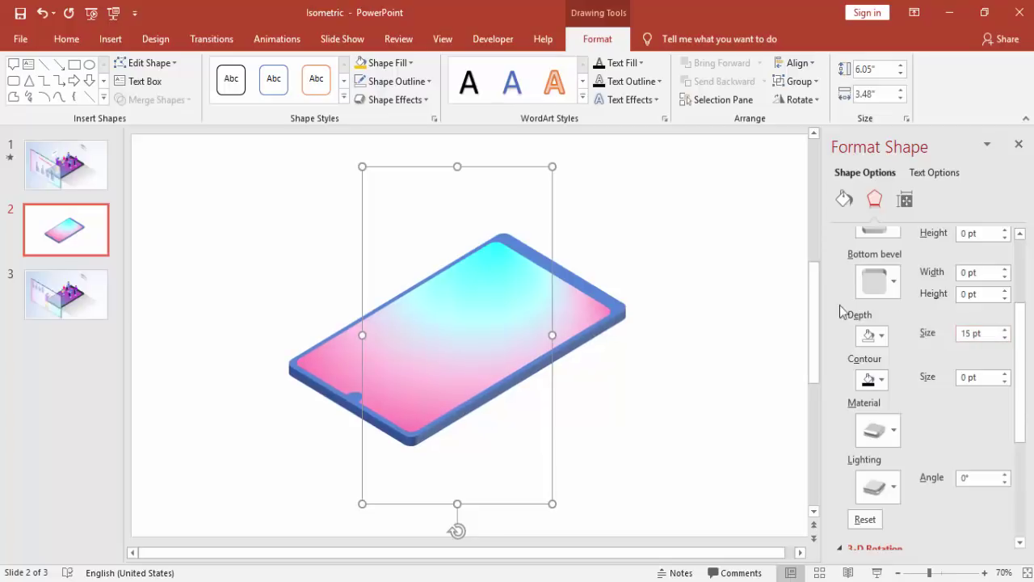
click(647, 307)
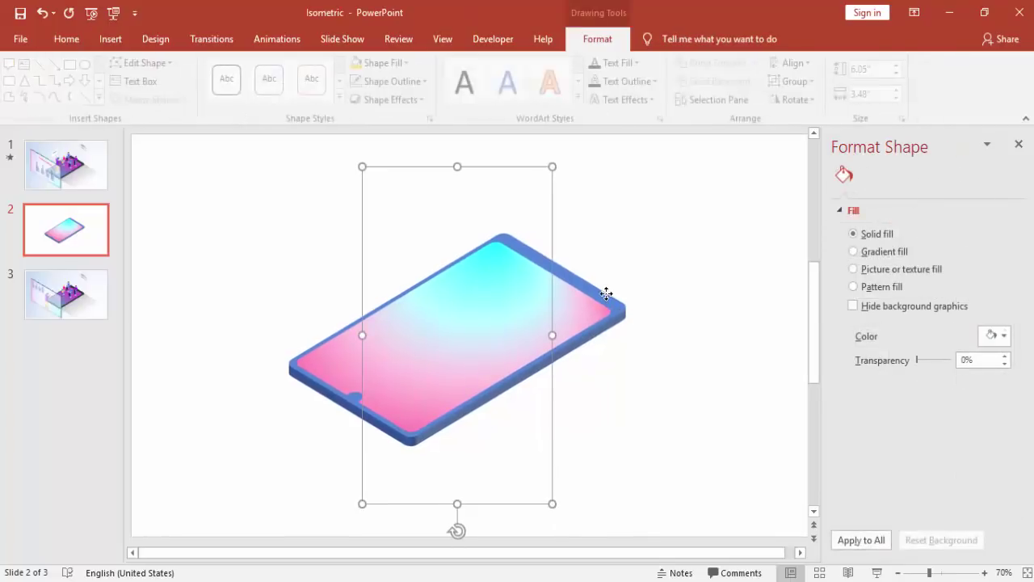
Step: Fill the tablet frame with Blue-Gray, Text 2, Darker 50%
click(606, 295)
shift+click(565, 268)
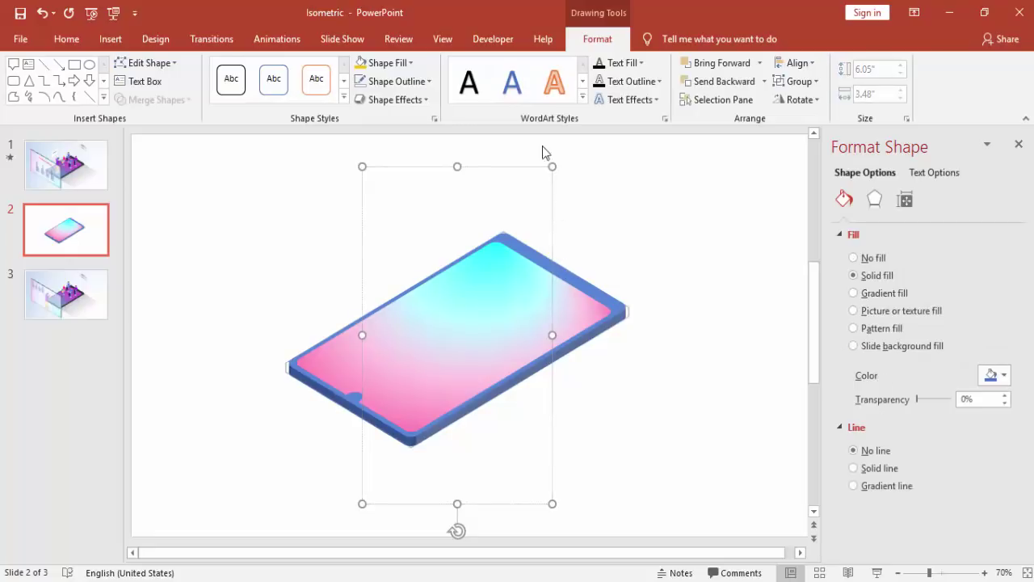
click(404, 64)
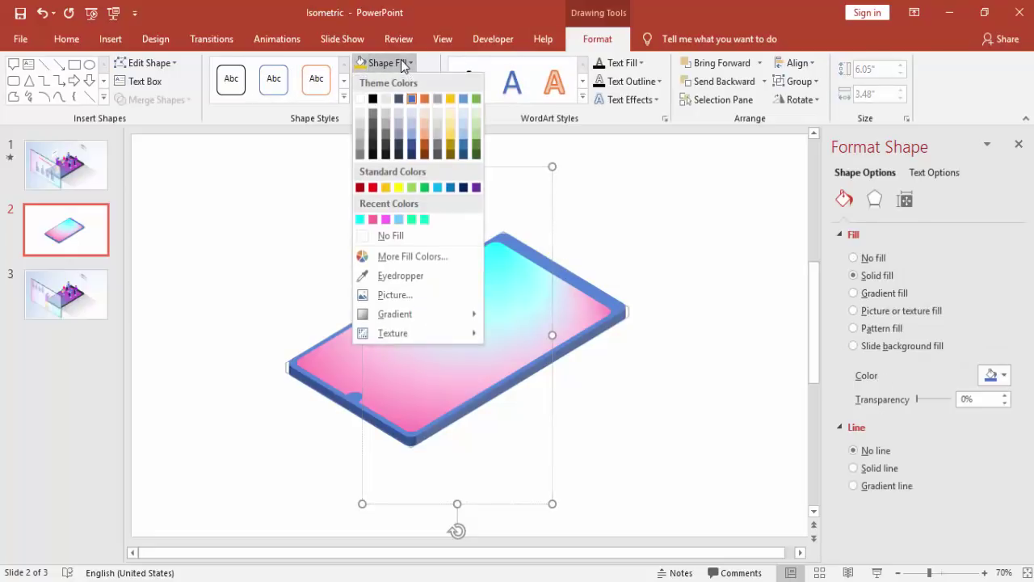
click(398, 147)
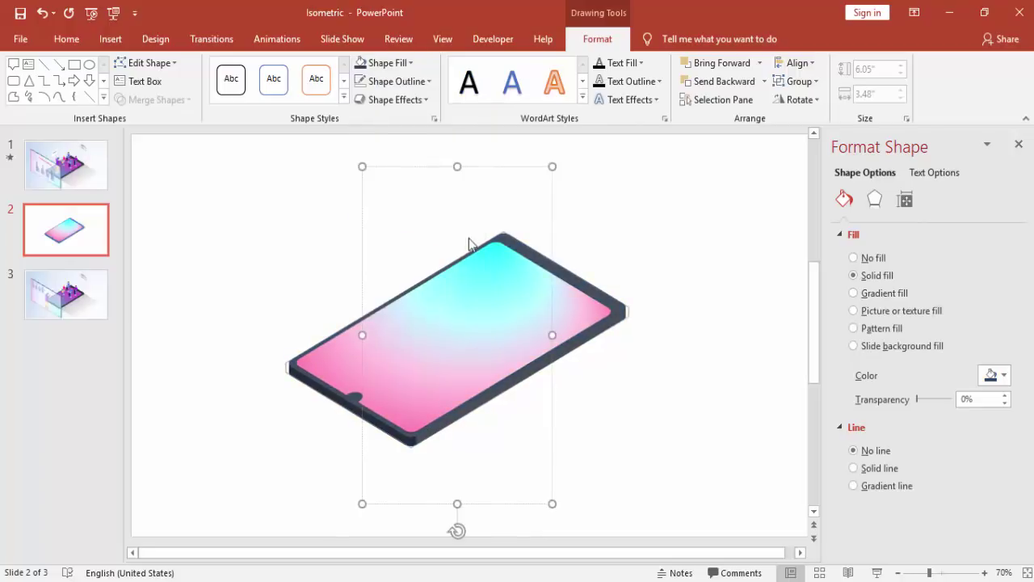
click(656, 311)
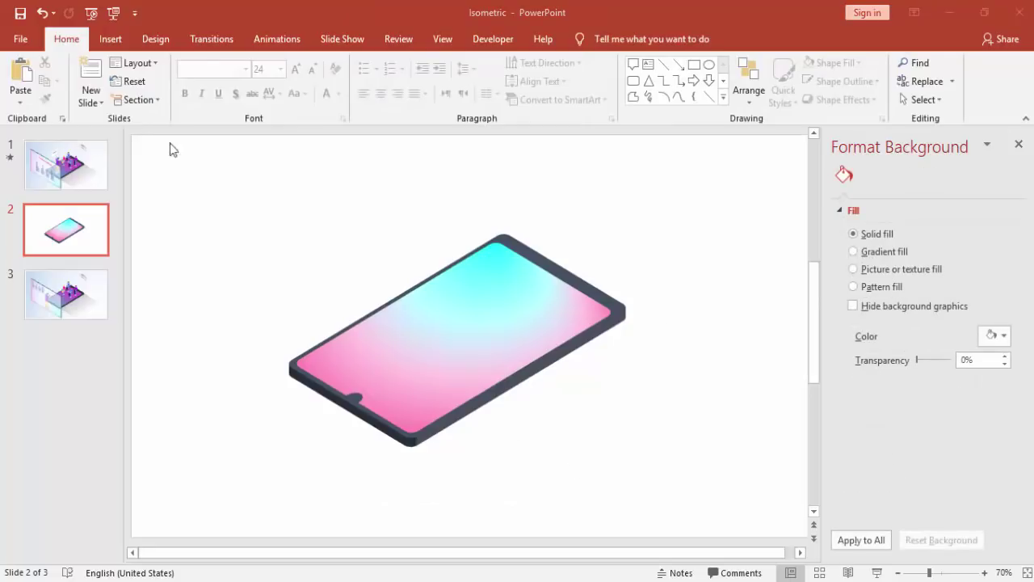
Step: Draw a rectangle and give it the same isometric 3-D rotation preset
click(105, 42)
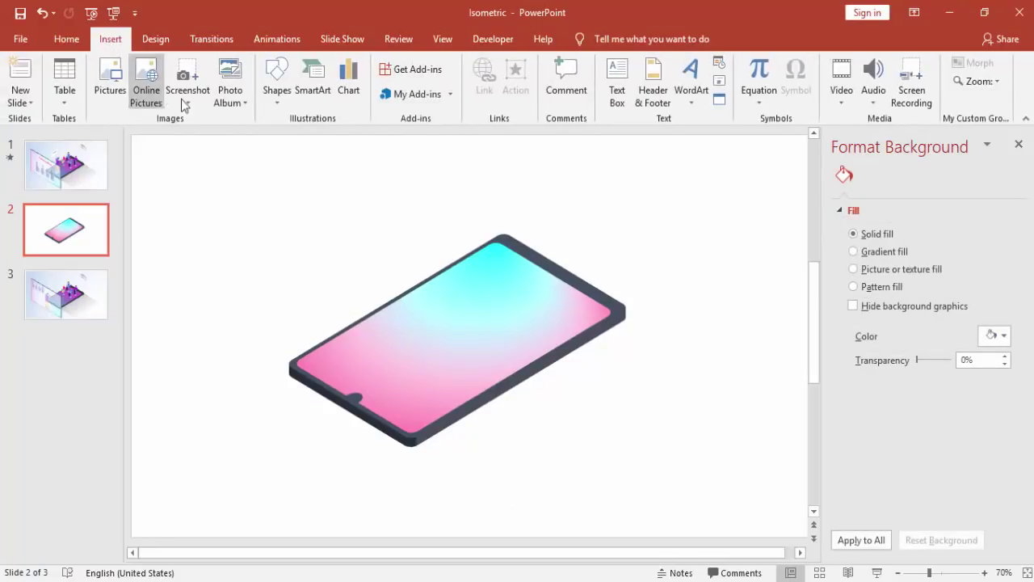
click(276, 81)
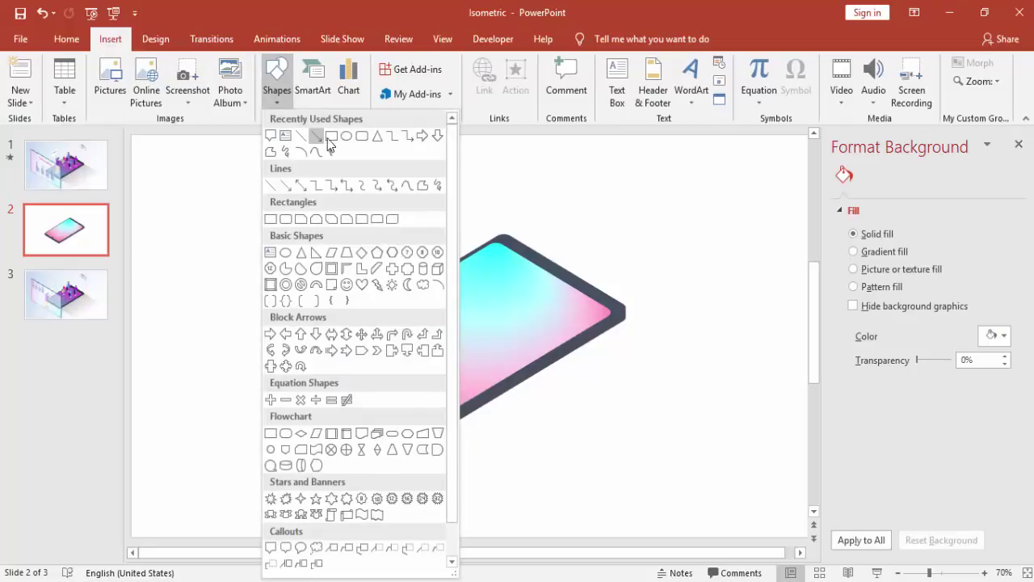
click(331, 135)
drag(405, 440, 655, 307)
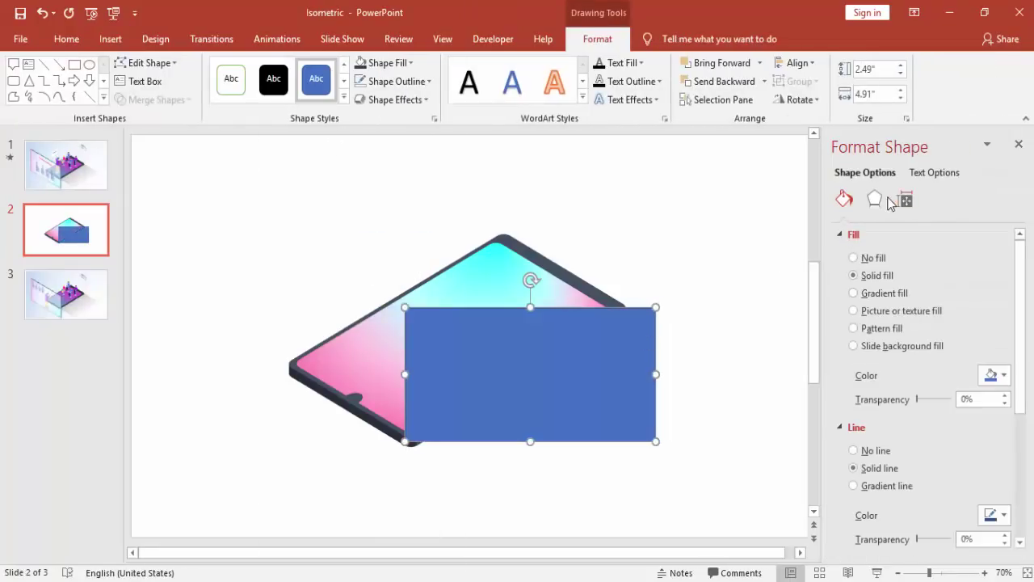
click(875, 199)
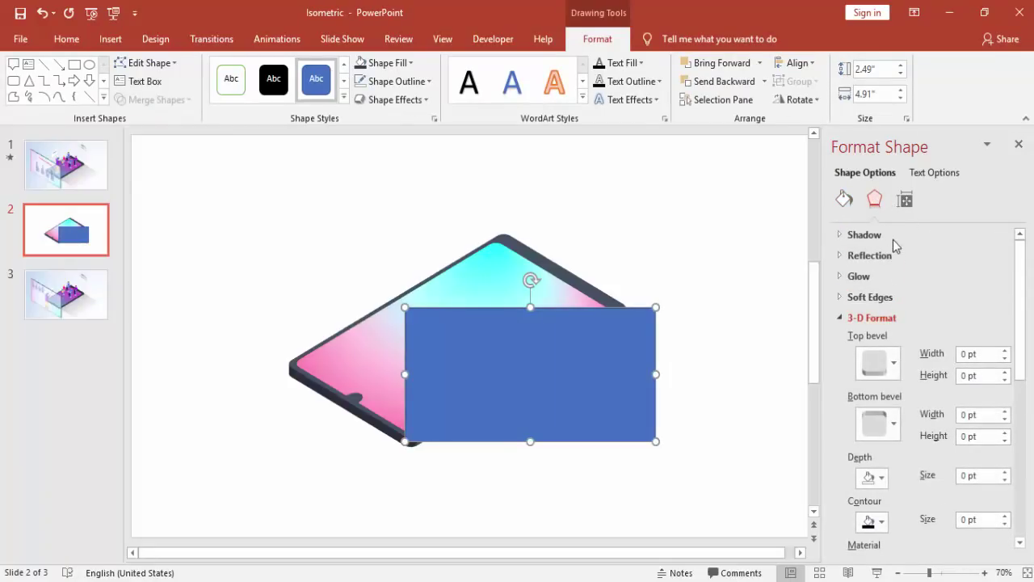
click(838, 318)
click(1004, 366)
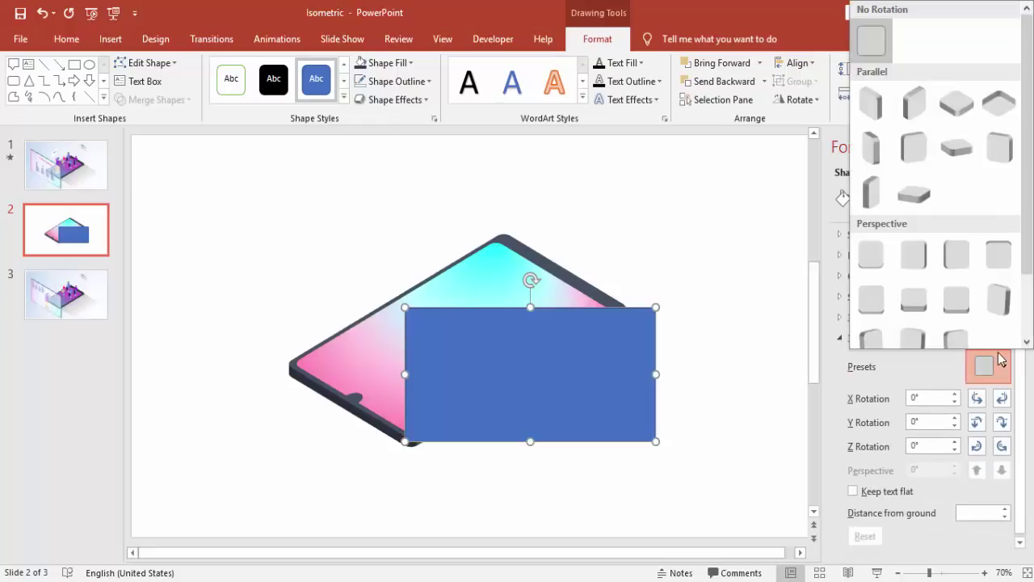
click(999, 105)
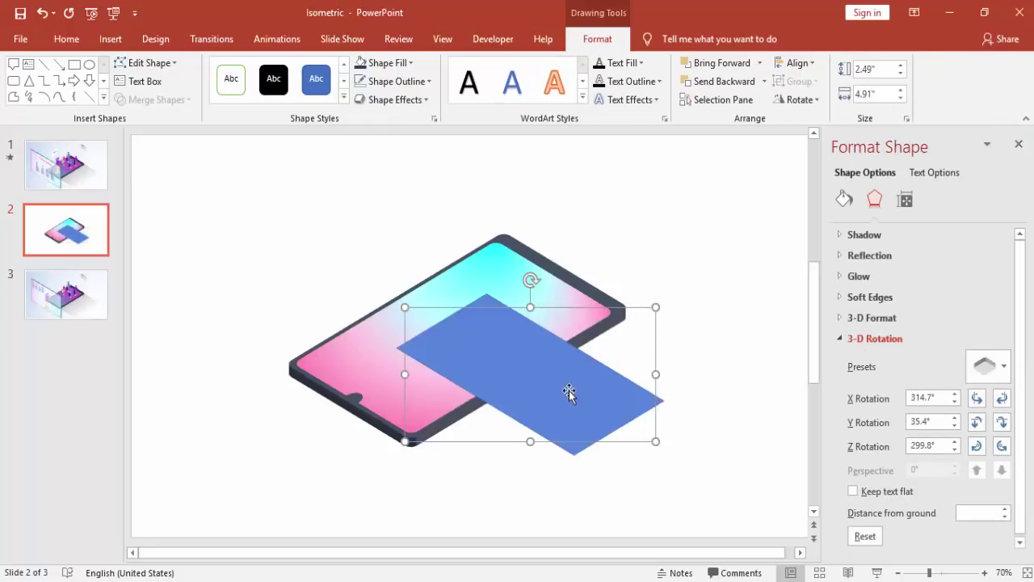
Step: Resize the rectangle to 6.05" by 7.57" and move it below the tablet
drag(657, 305, 718, 247)
drag(605, 339, 615, 458)
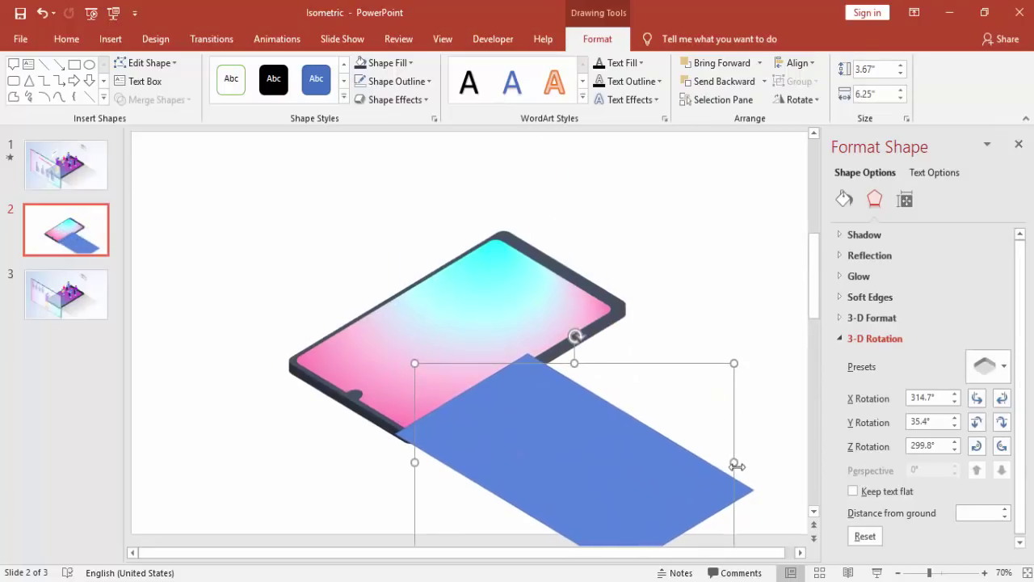
drag(744, 459, 789, 402)
drag(597, 362, 657, 415)
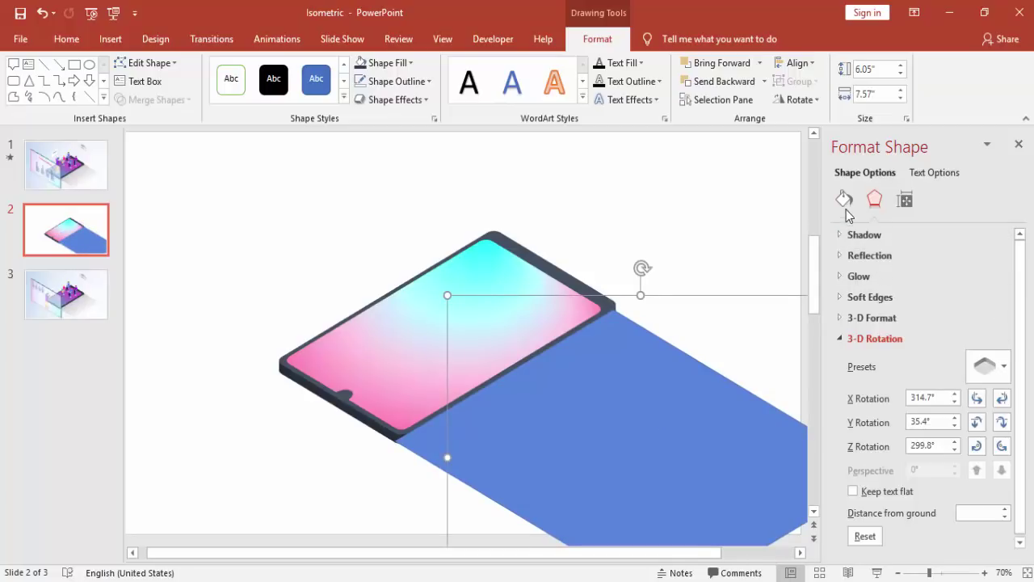
Step: Give the large rectangle a linear gradient fill running at 135°
click(844, 201)
click(855, 293)
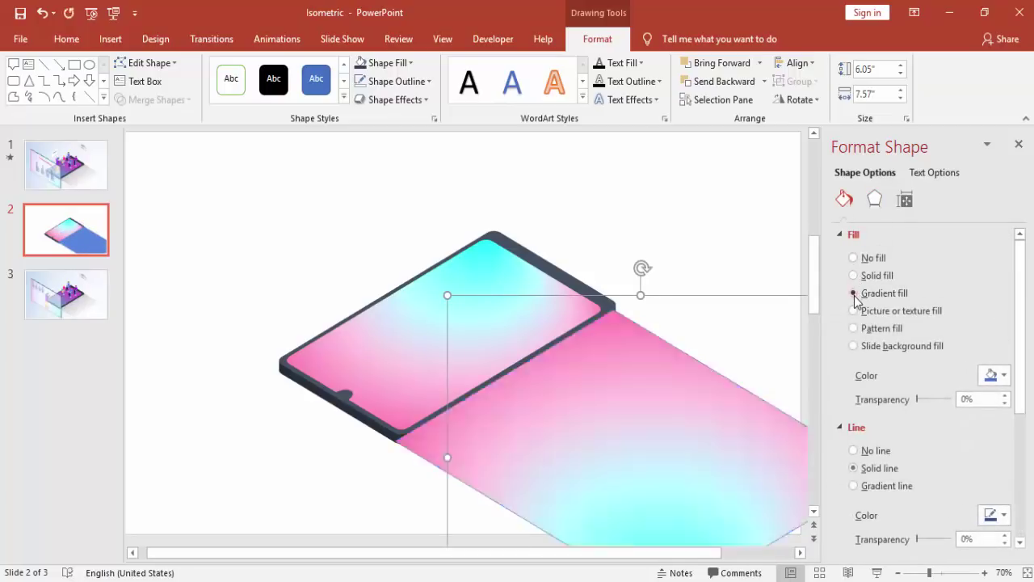
click(1005, 399)
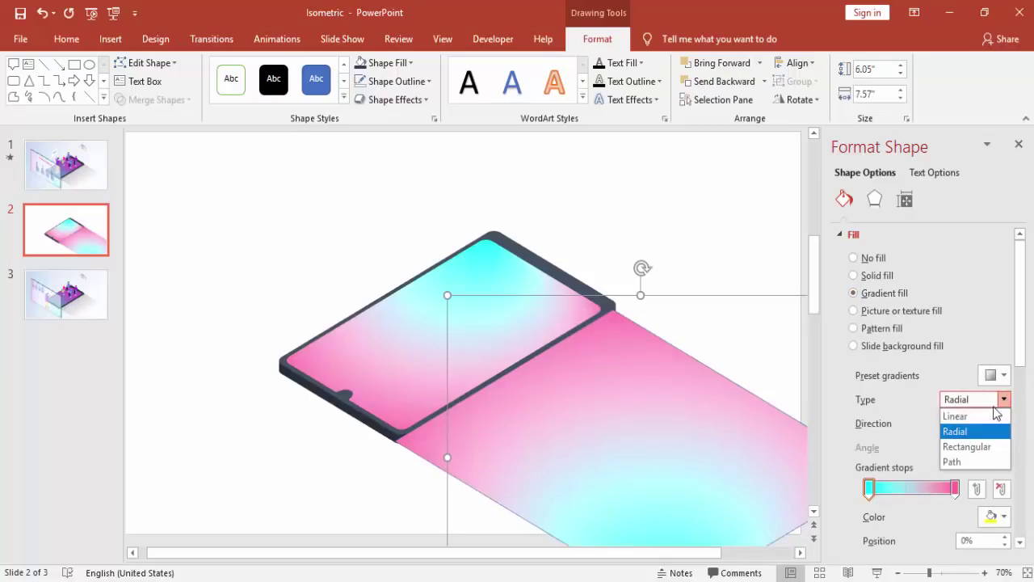
click(988, 416)
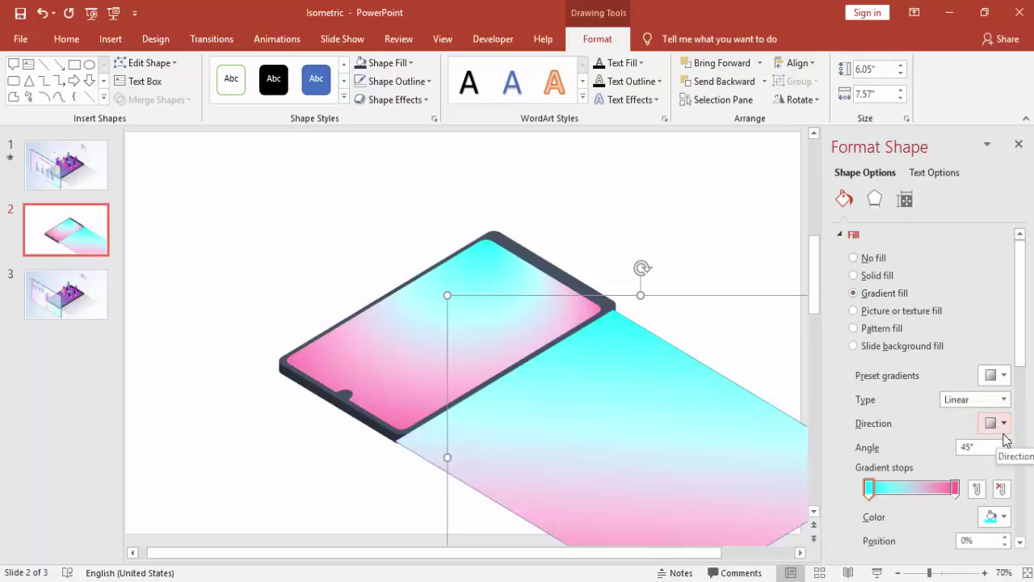
drag(1021, 350, 1021, 401)
click(868, 361)
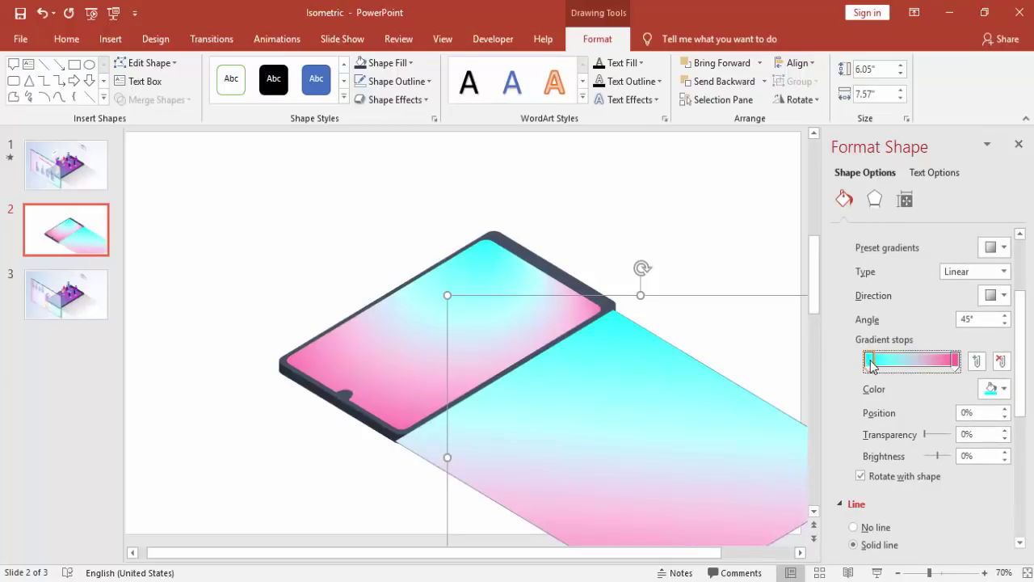
click(995, 296)
click(925, 328)
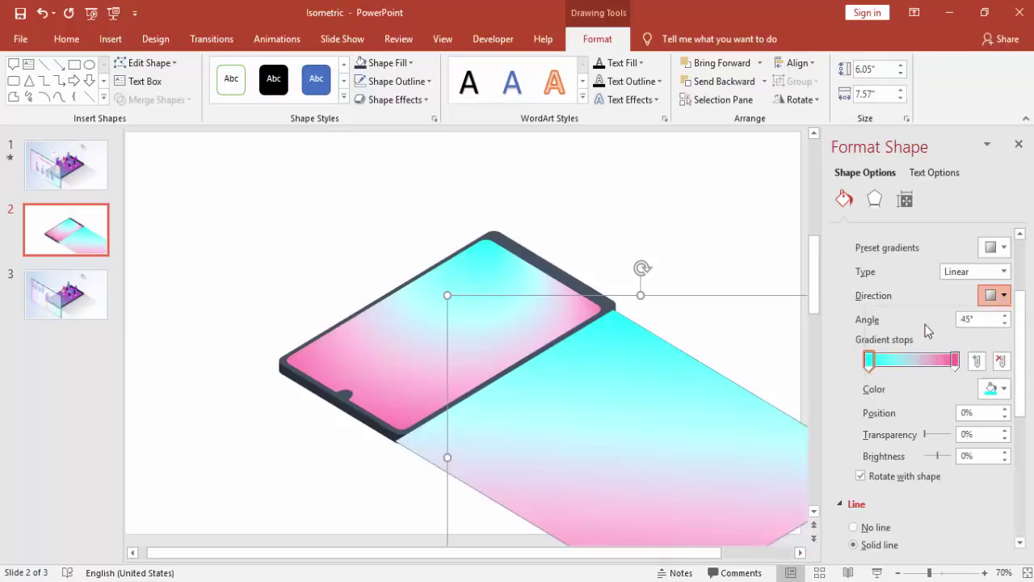
click(1003, 295)
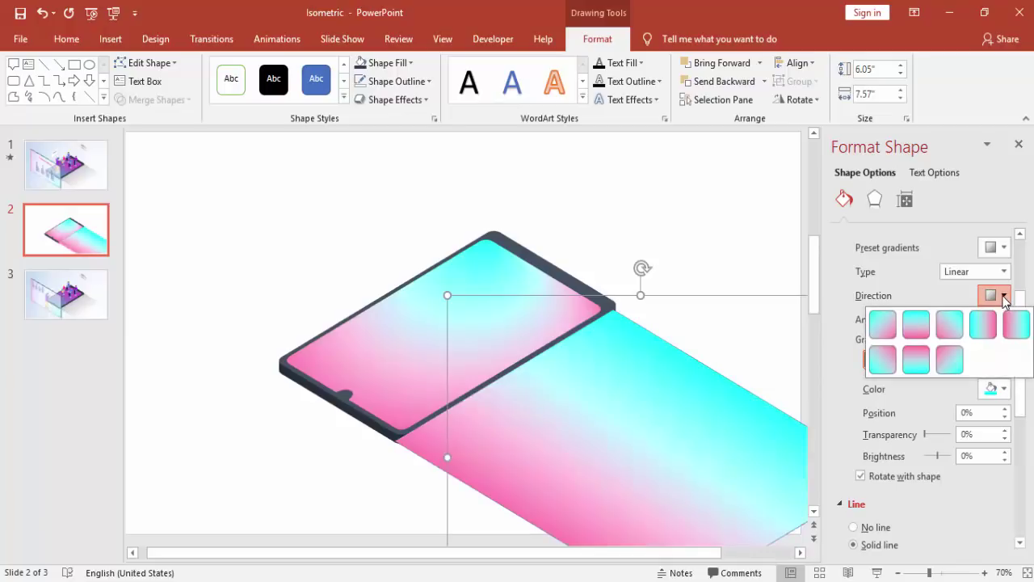
click(913, 359)
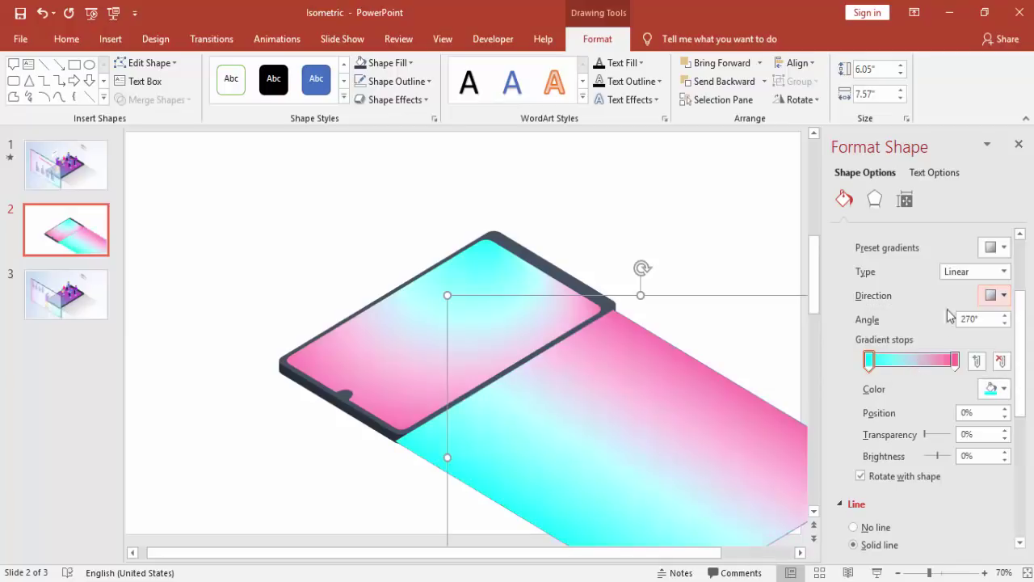
click(1000, 297)
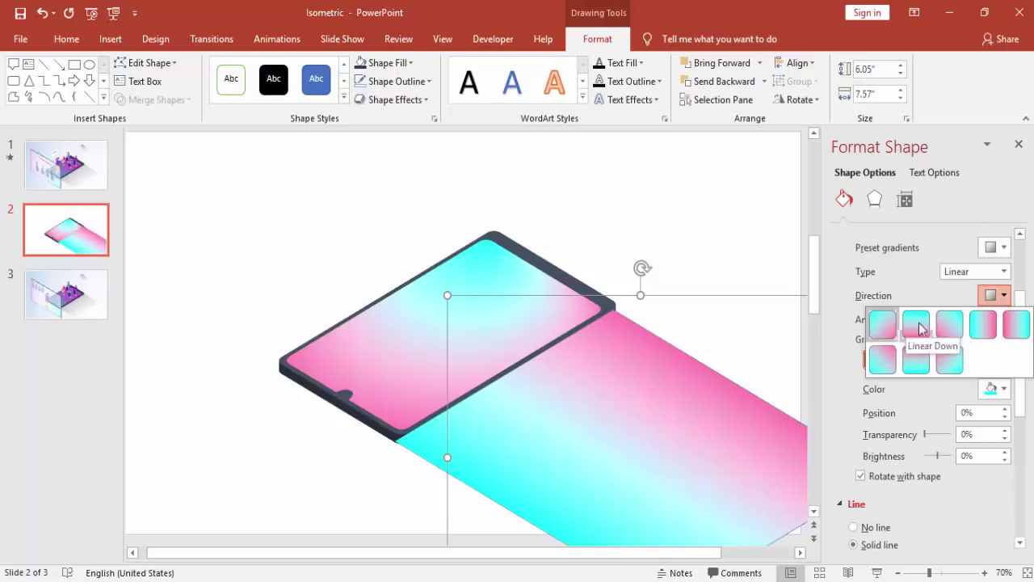
click(951, 327)
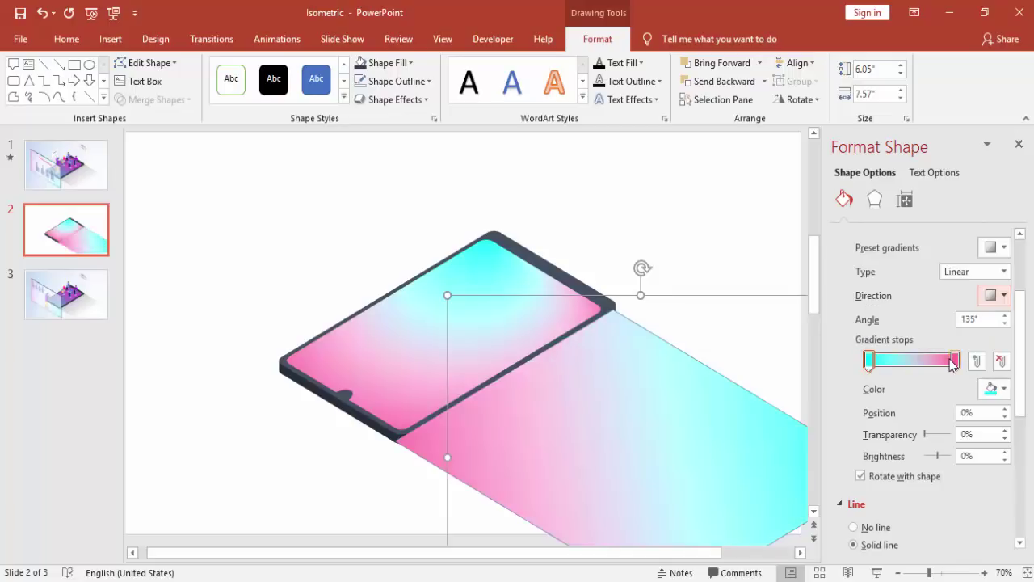
Step: Set the gradient's end stop to black and its start stop to white
click(955, 362)
click(1002, 390)
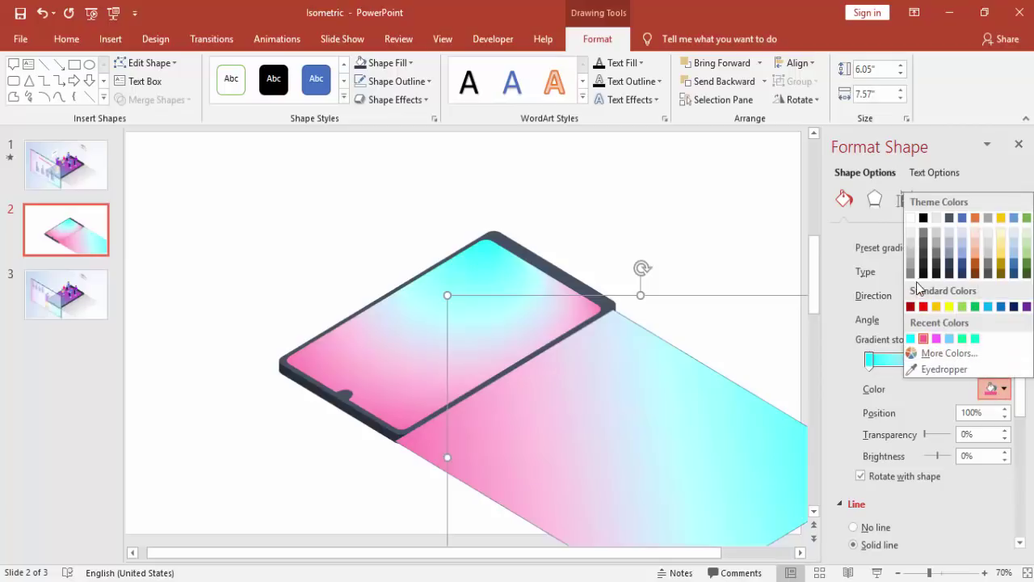
click(923, 218)
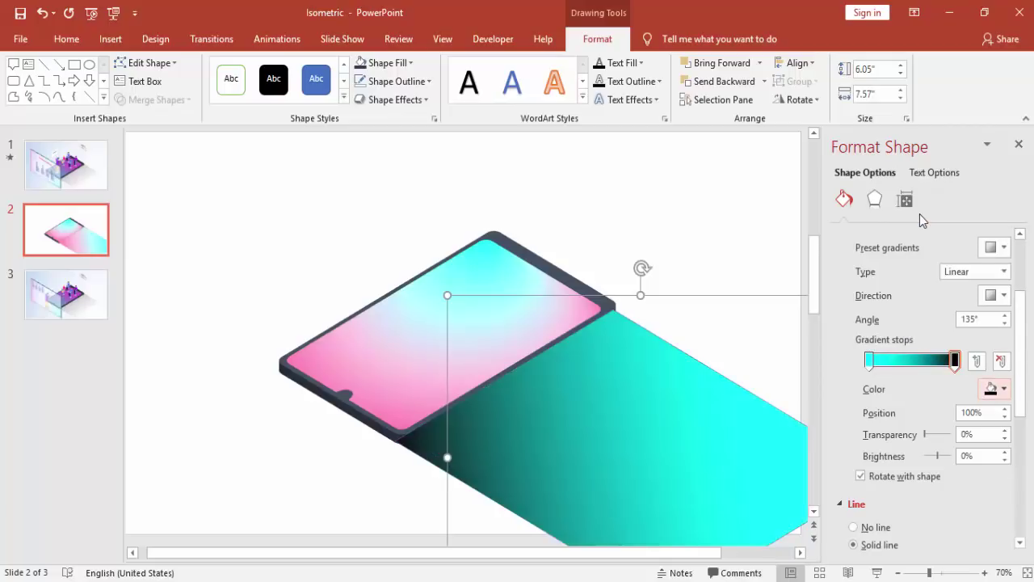
click(869, 361)
click(1001, 389)
click(910, 218)
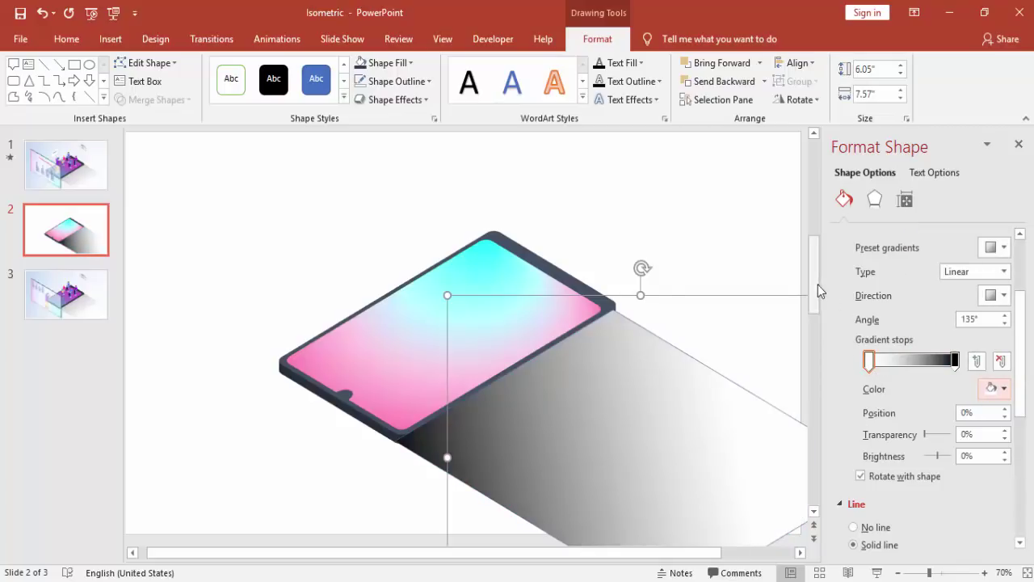
Step: Remove the shadow shape's outline
drag(819, 289, 816, 330)
click(896, 573)
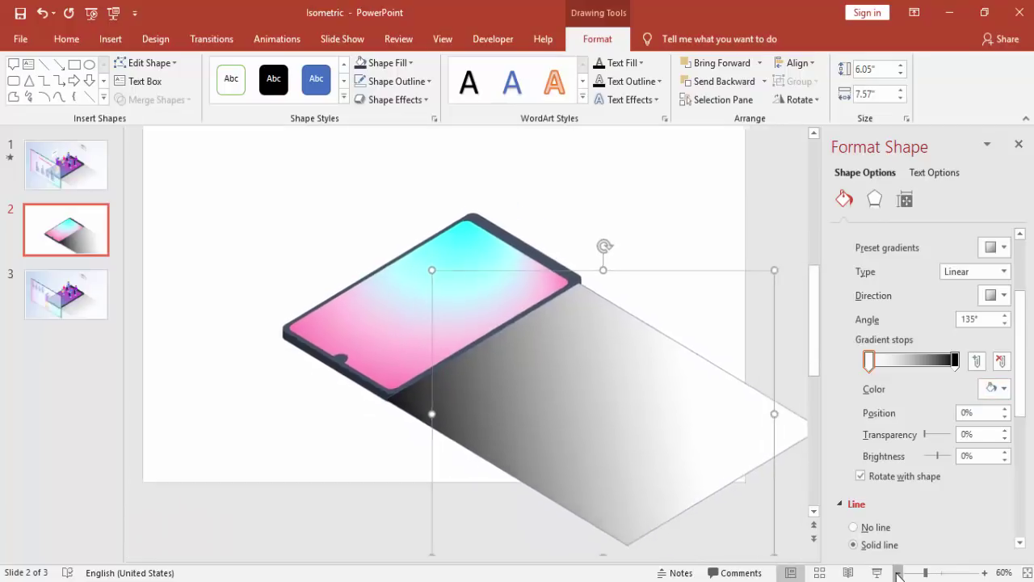
click(896, 572)
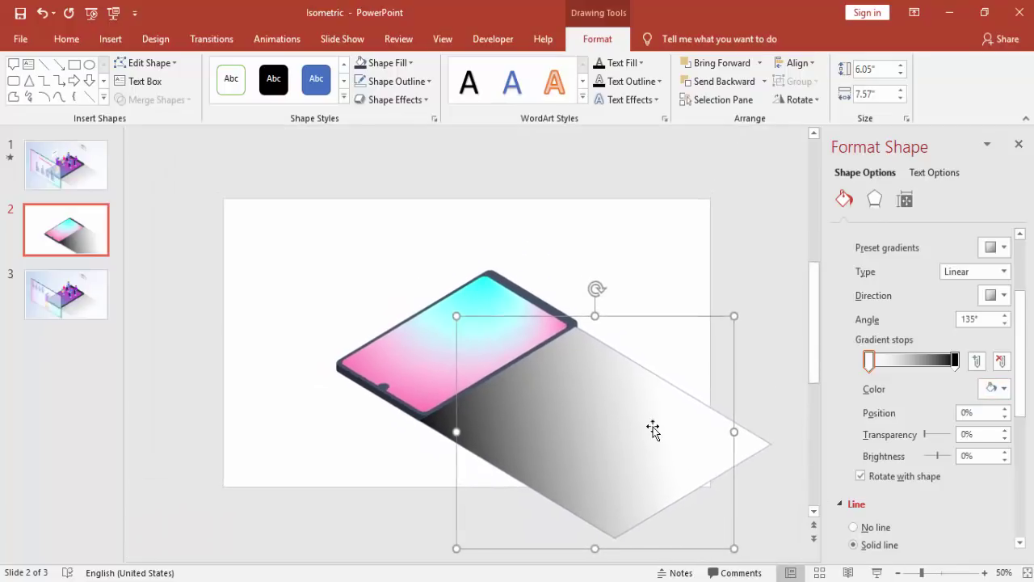
click(412, 81)
click(421, 255)
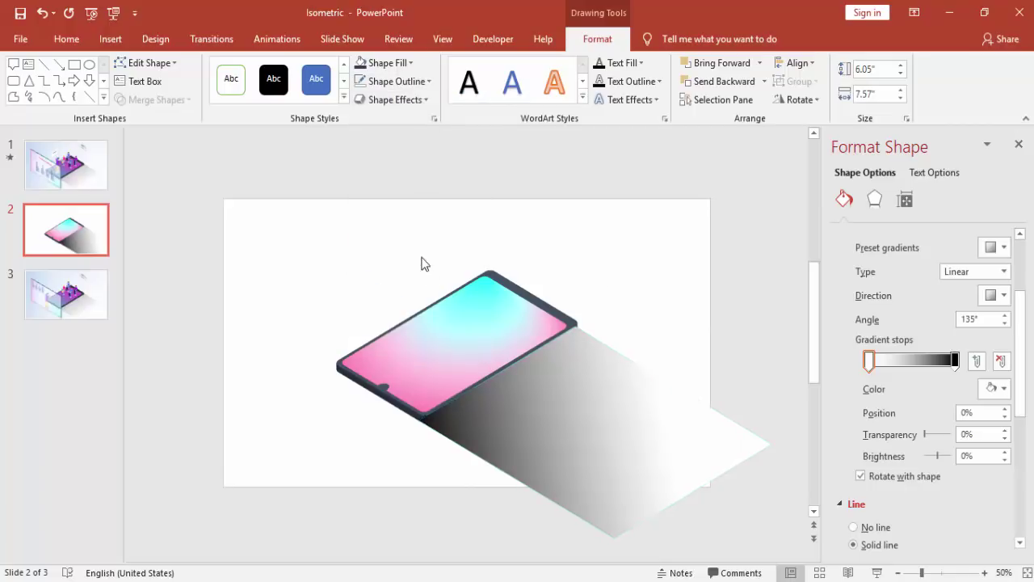
Step: Make the first gradient stop 100% transparent and move the black stop to 96%
click(869, 362)
drag(927, 434, 965, 437)
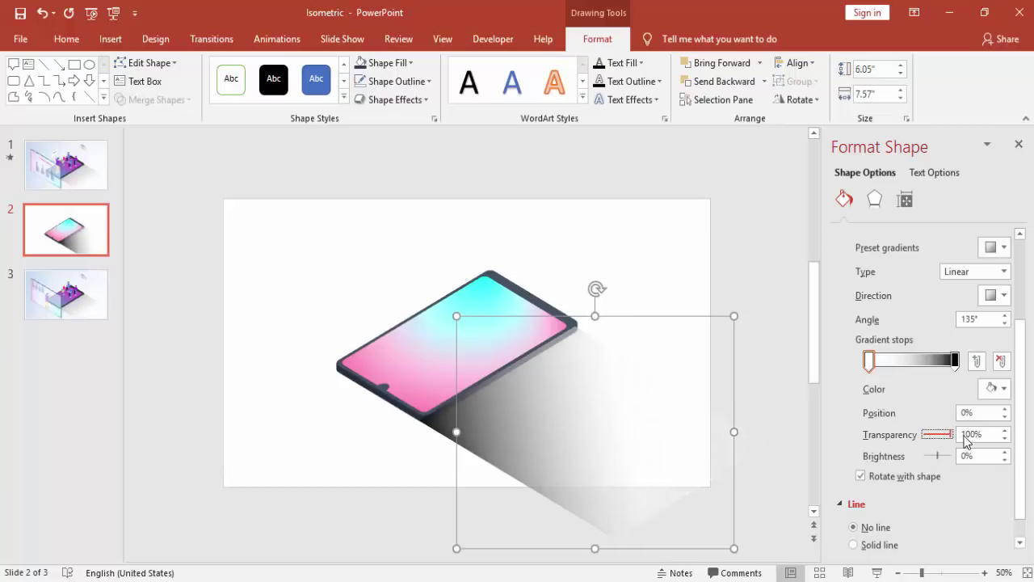
click(1003, 316)
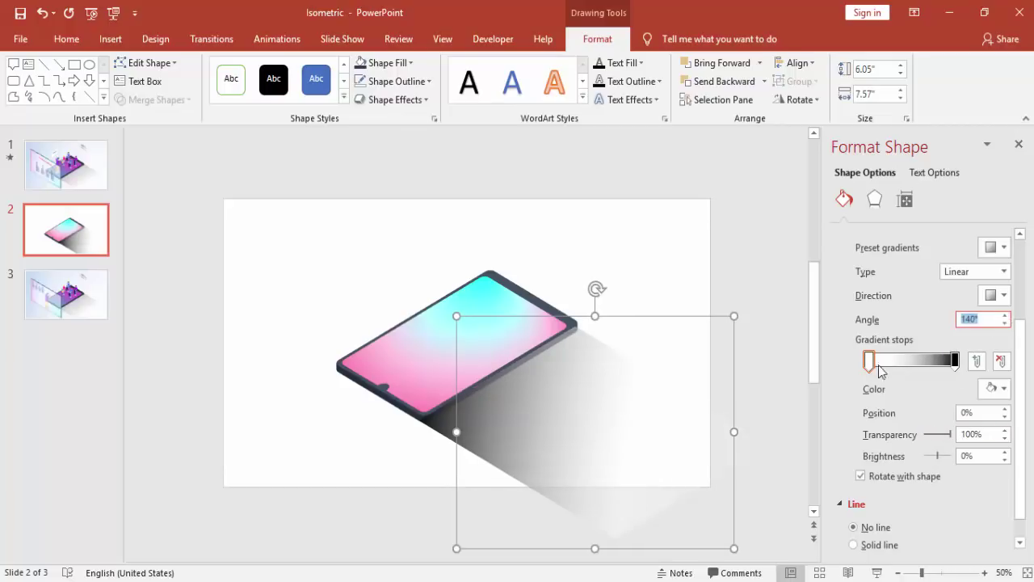
drag(874, 370, 881, 369)
drag(956, 365, 952, 368)
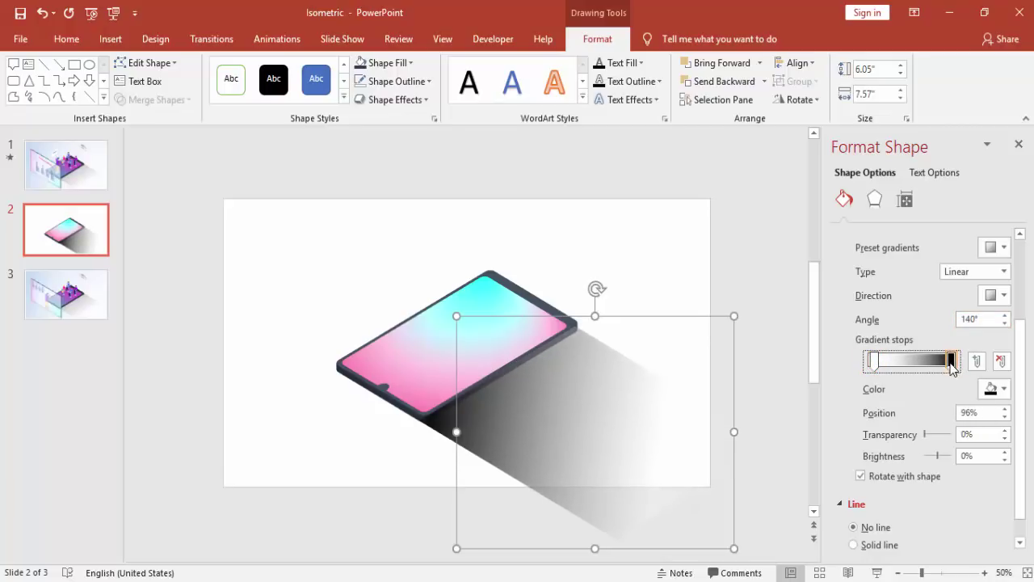
drag(874, 366, 888, 367)
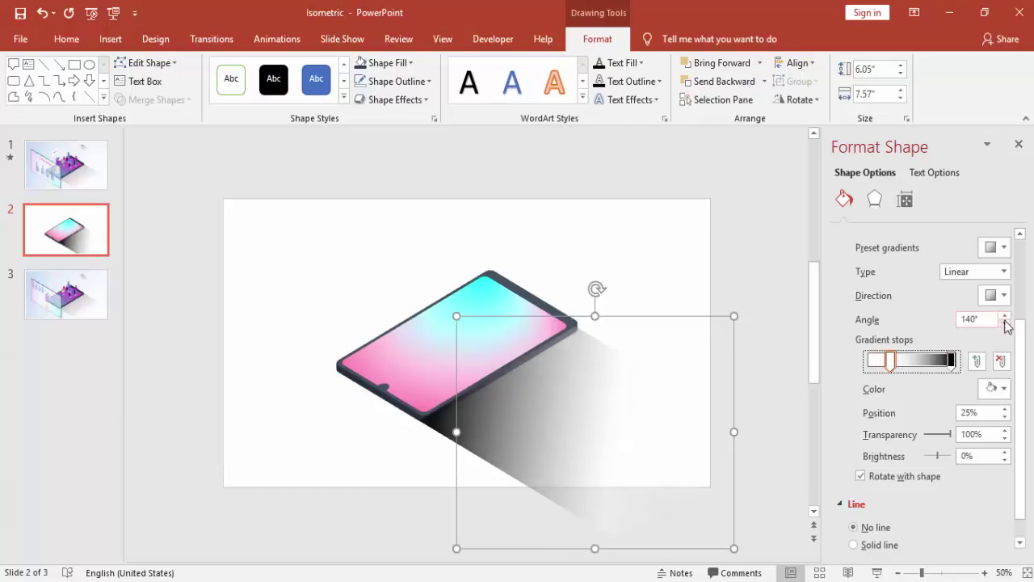
Step: Set the gradient angle to 170° and make the black end about 33% transparent
click(1005, 317)
click(1006, 317)
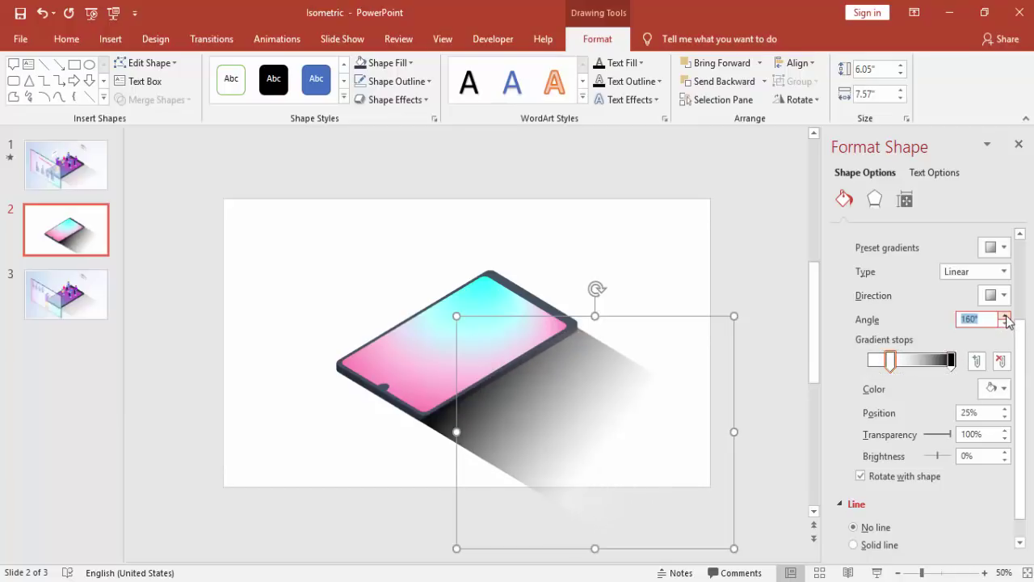
click(1006, 316)
drag(890, 365, 855, 366)
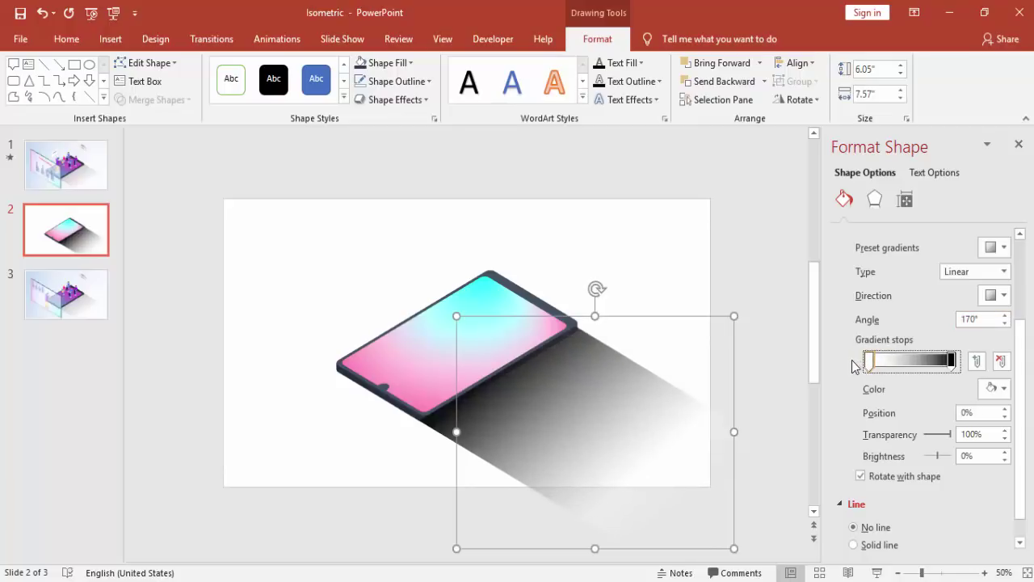
click(951, 361)
drag(926, 435, 933, 435)
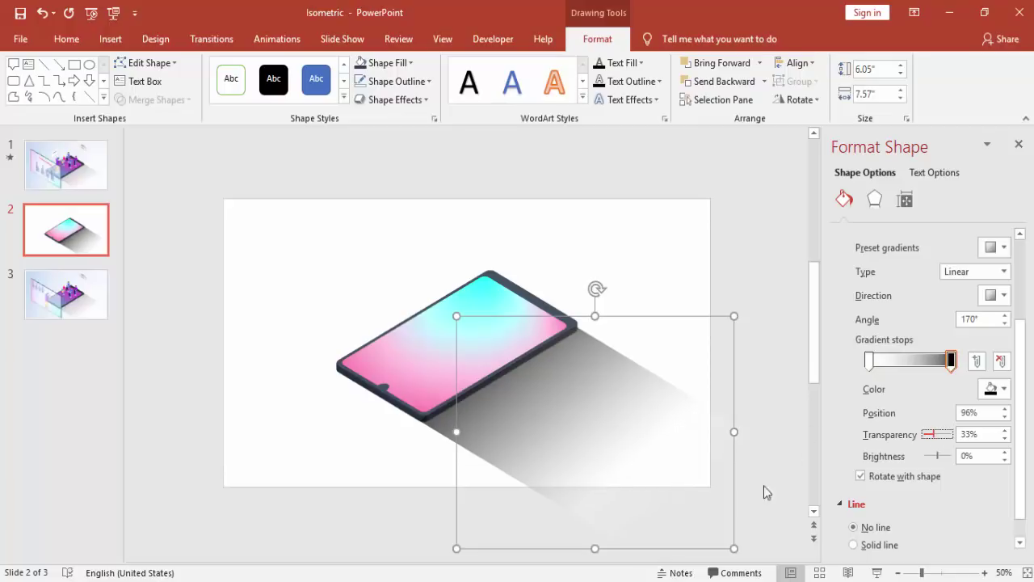
click(752, 365)
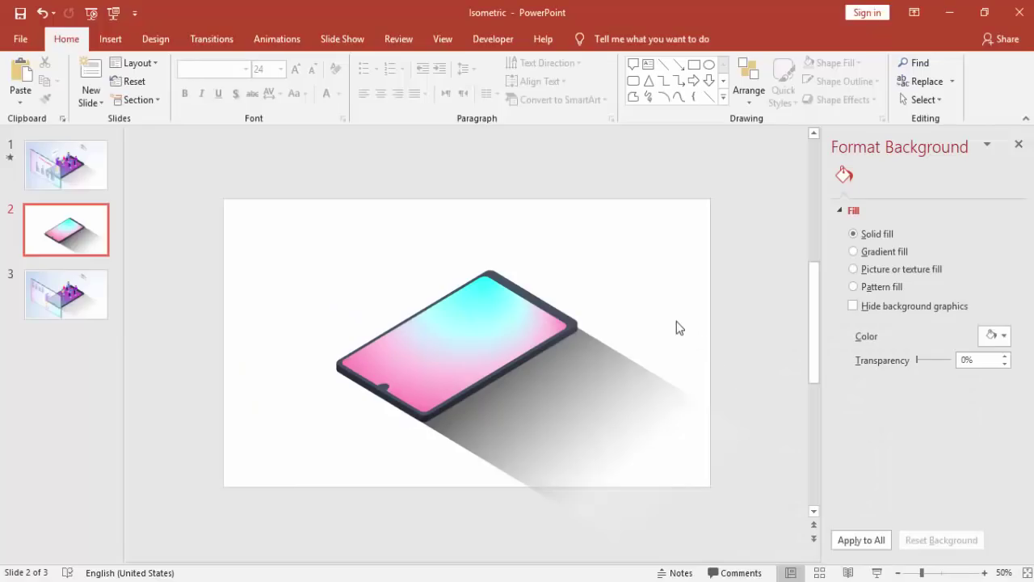
key(alt+n)
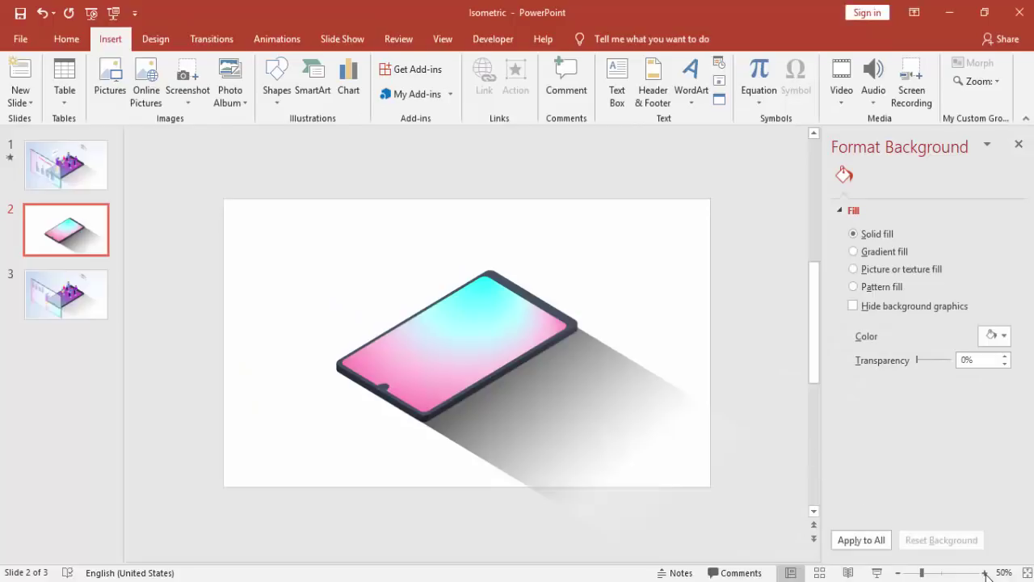
Step: Insert the Student1 picture and shrink it onto the tablet's top edge
click(985, 572)
click(984, 572)
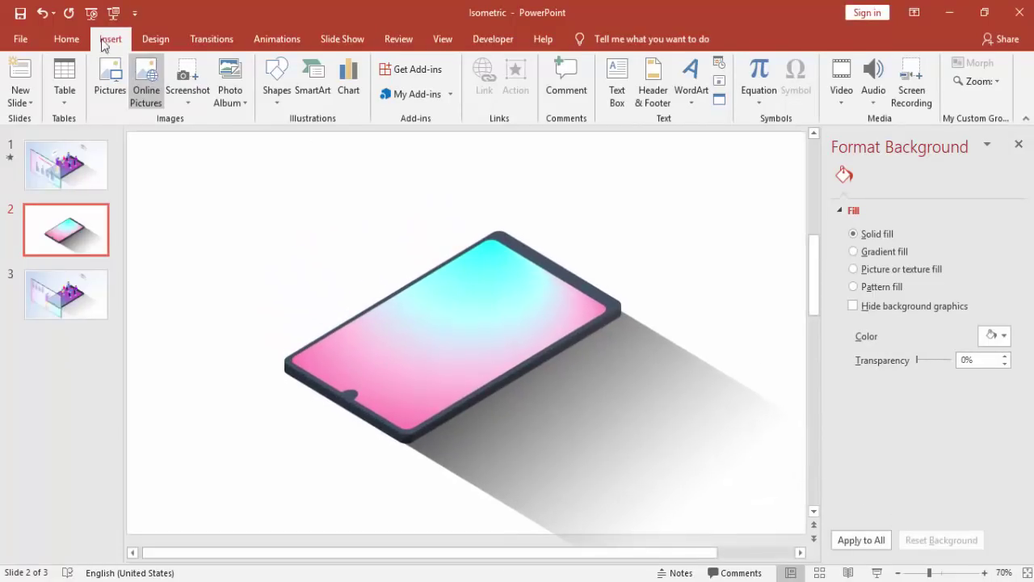
click(114, 72)
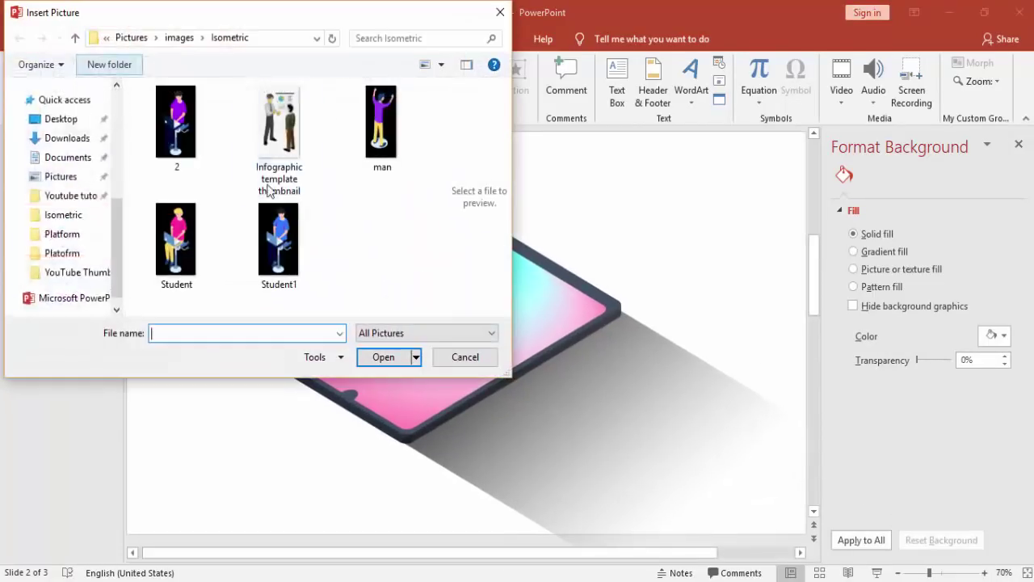
click(293, 247)
click(383, 357)
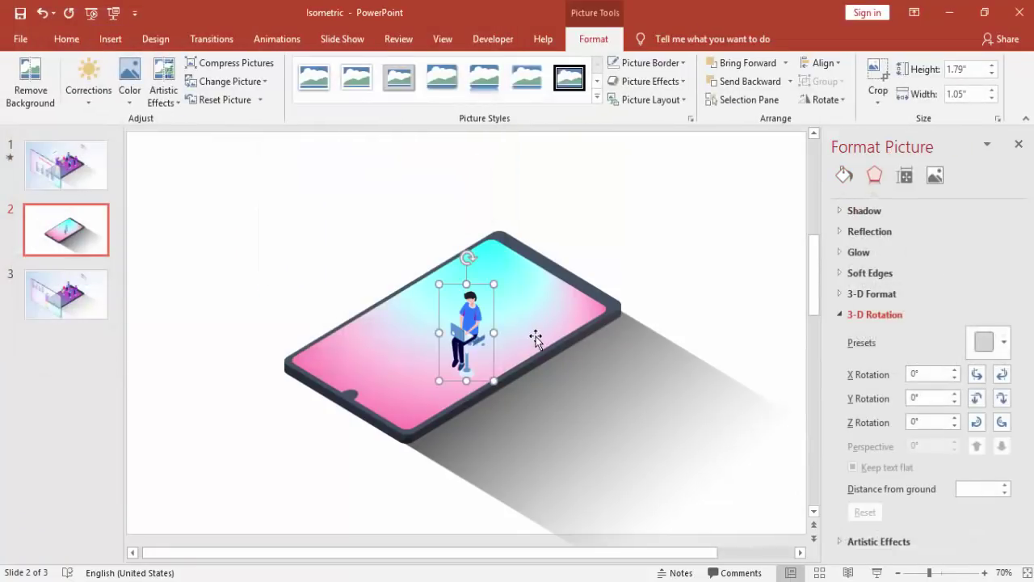
drag(461, 336, 496, 243)
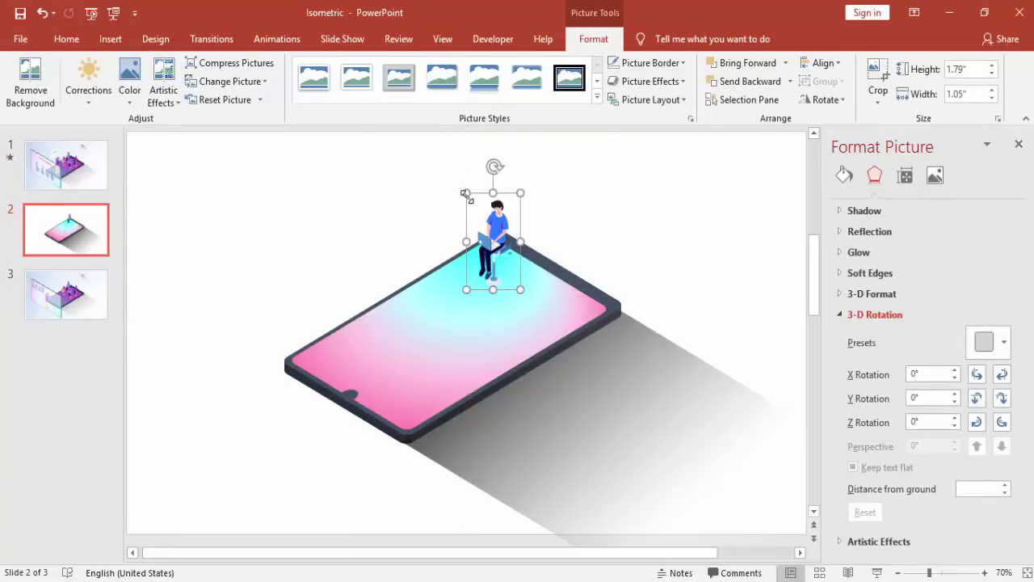
drag(466, 193, 548, 265)
Step: Duplicate the student figure, placing copies along the screen's edge and centre
key(ctrl+d)
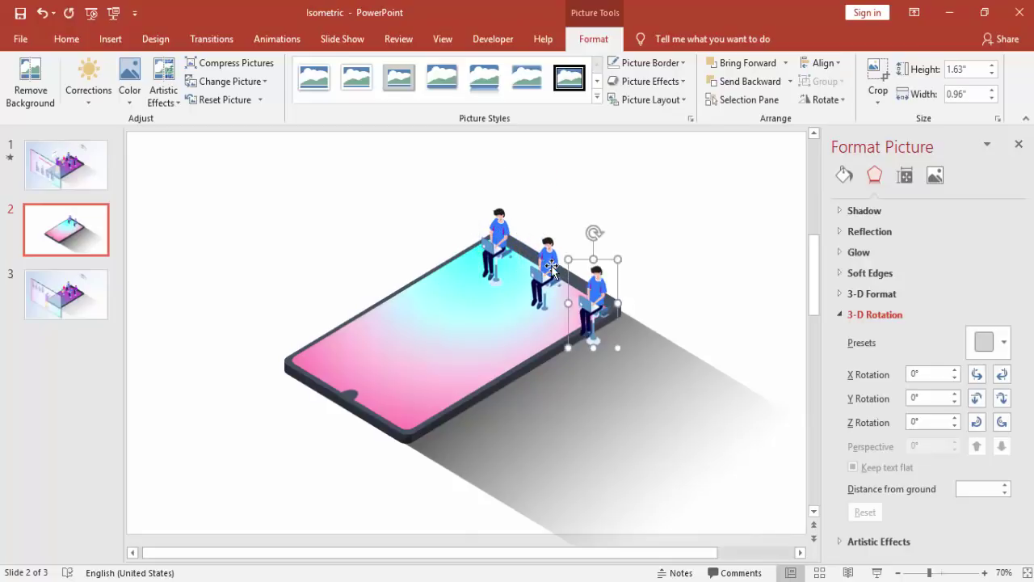
drag(592, 294, 456, 254)
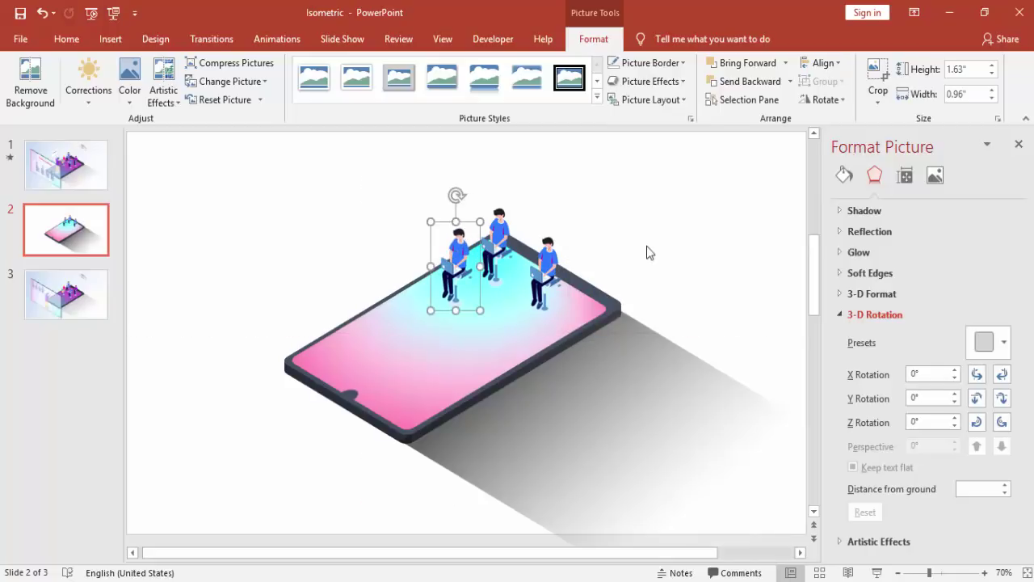
key(ctrl+d)
drag(364, 265, 501, 291)
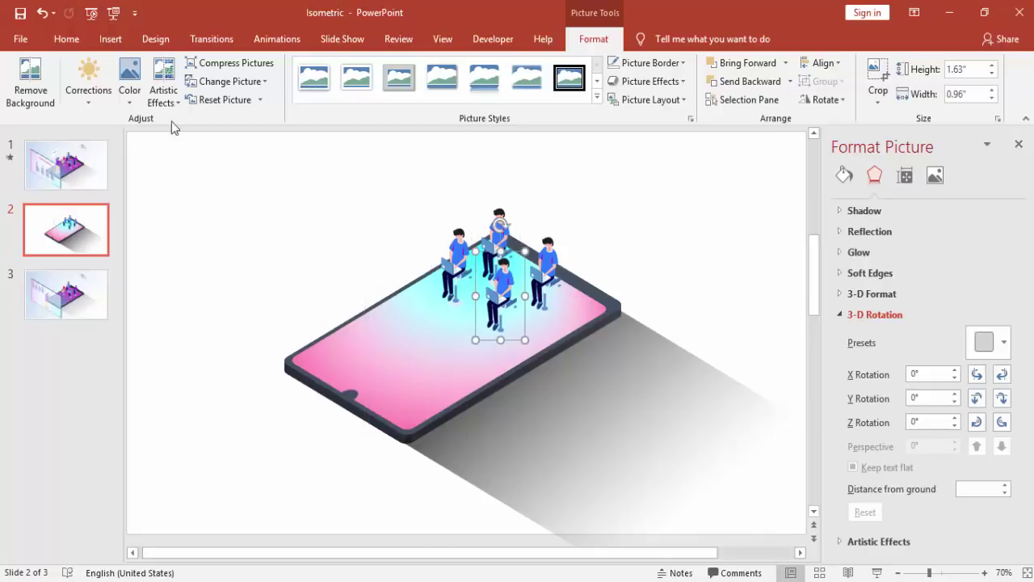
Step: Replace the front student picture with the purple figure from file 2
click(258, 82)
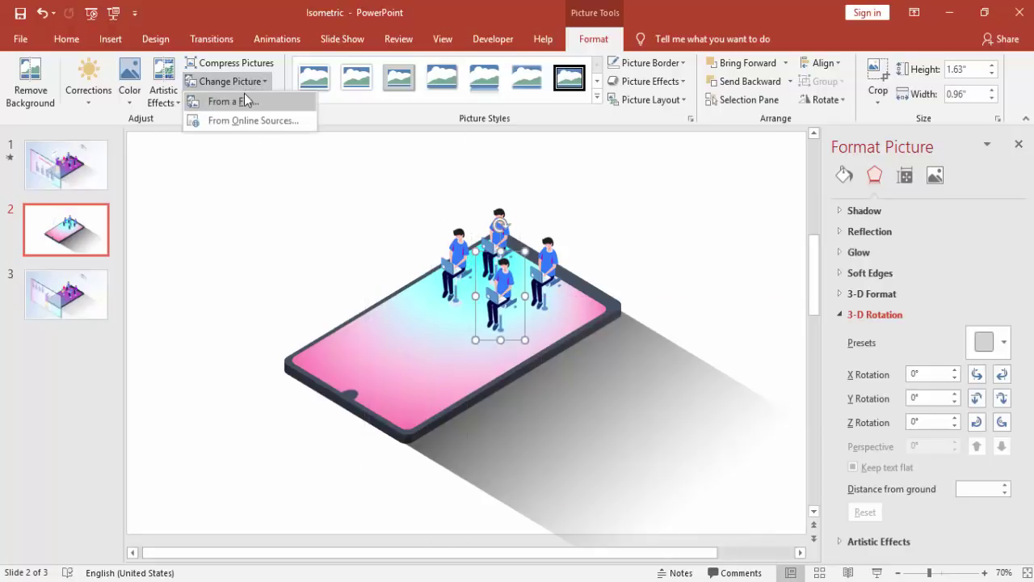
click(244, 95)
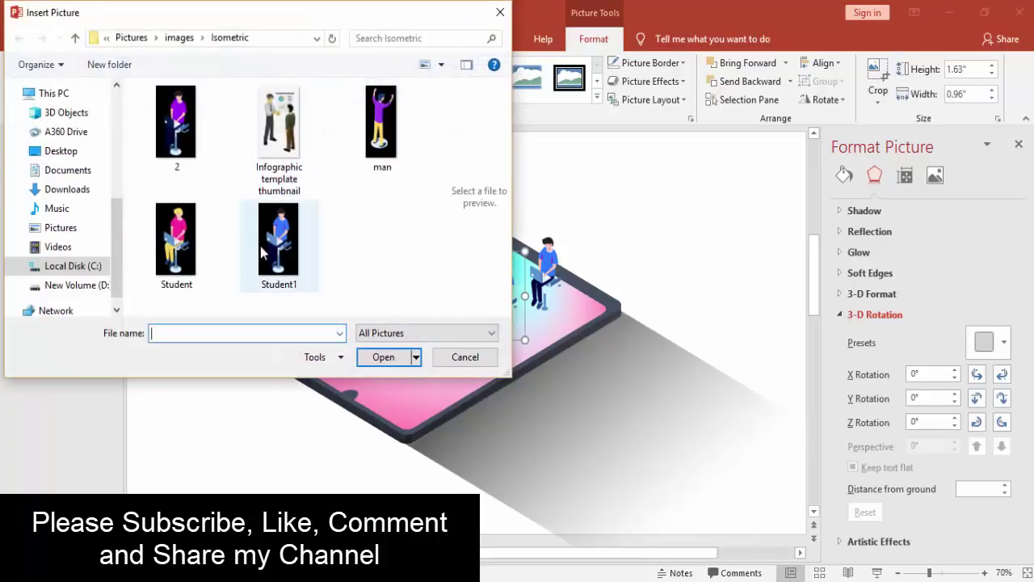
click(185, 152)
click(382, 356)
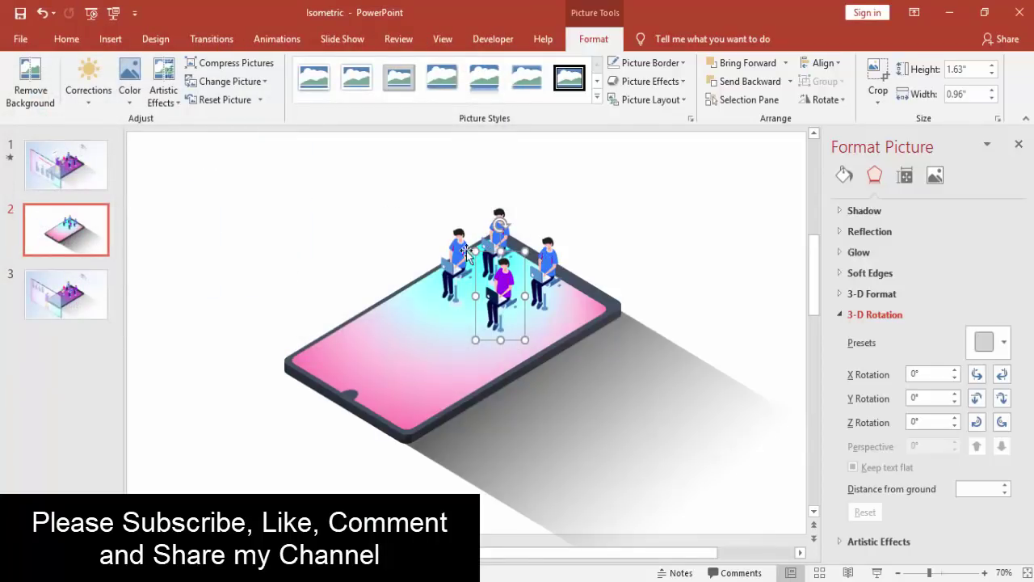
Step: Replace the back blue student picture with the Student figure file
click(499, 217)
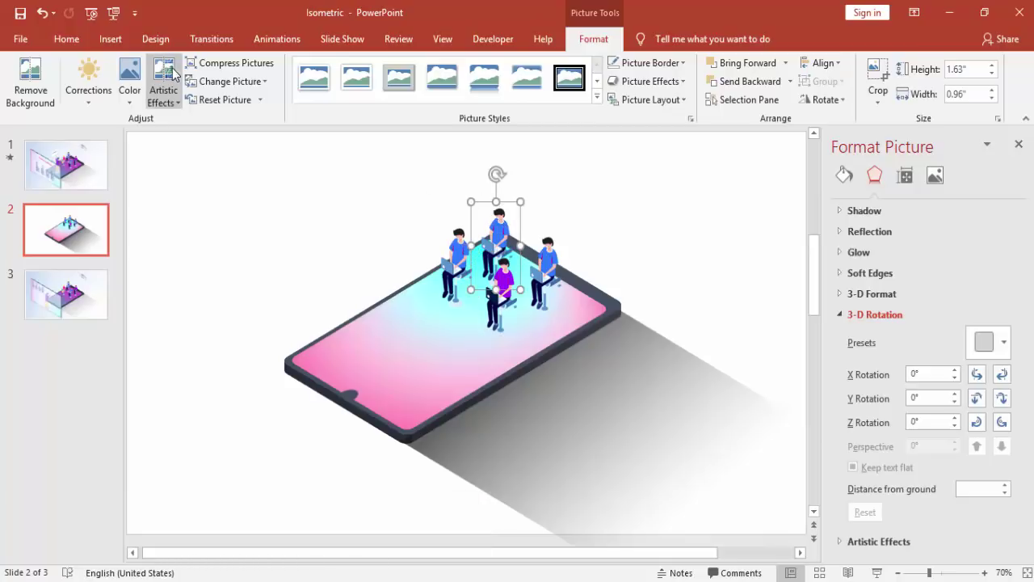
click(242, 81)
click(242, 100)
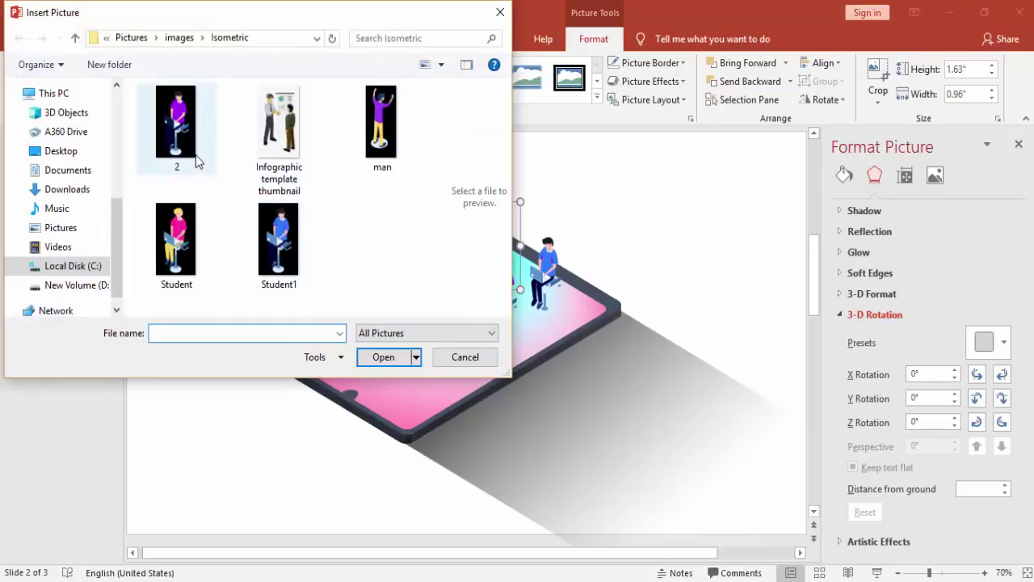
click(179, 237)
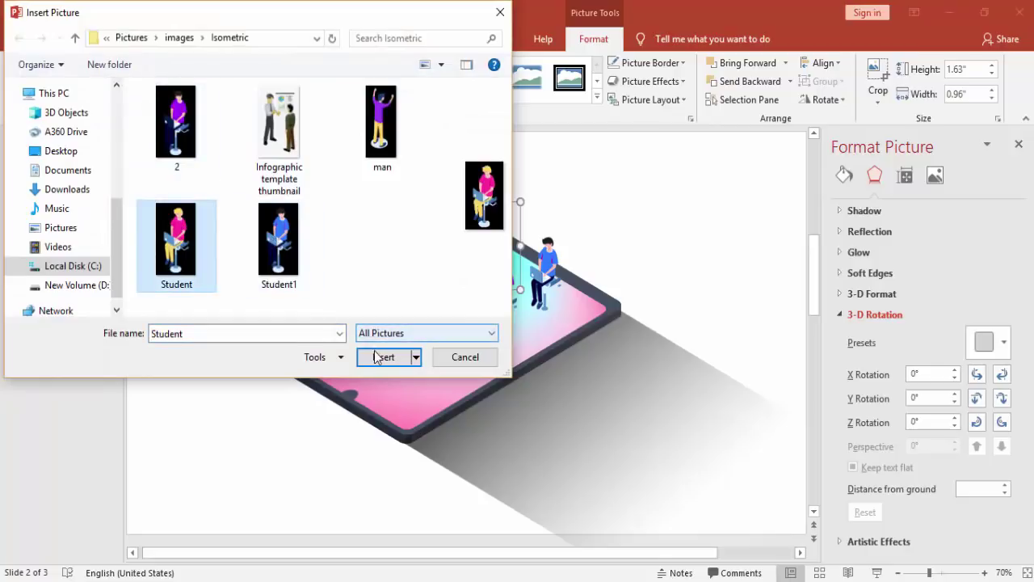
click(383, 356)
click(623, 202)
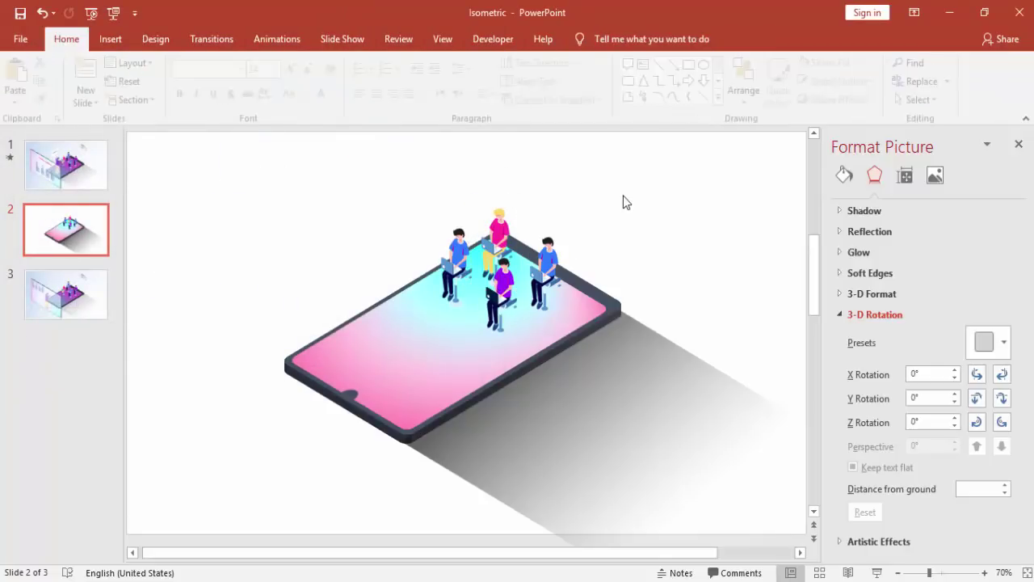
Step: Insert the man figure picture and place it on the tablet's left side
click(110, 39)
click(110, 77)
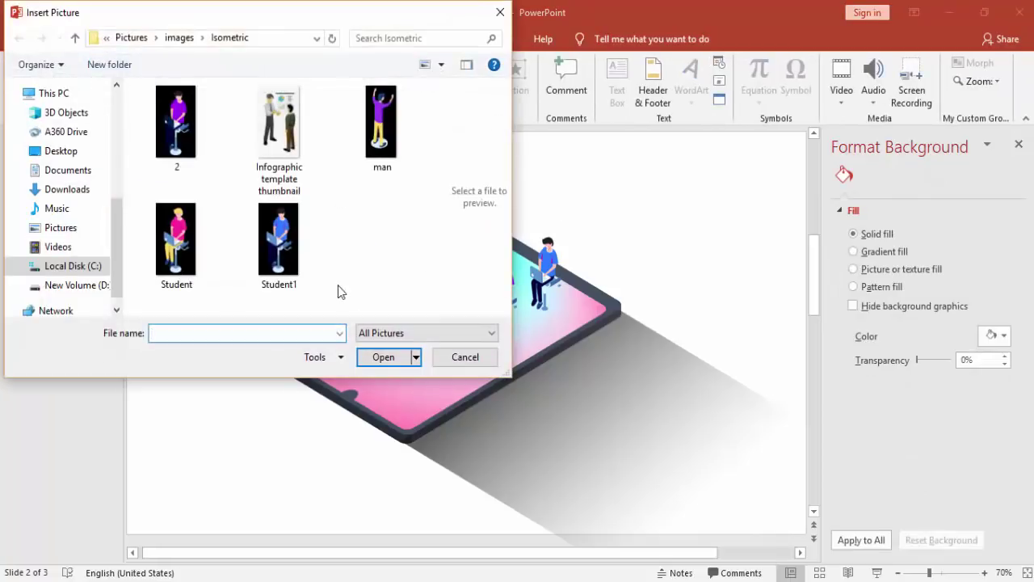
click(374, 142)
click(387, 357)
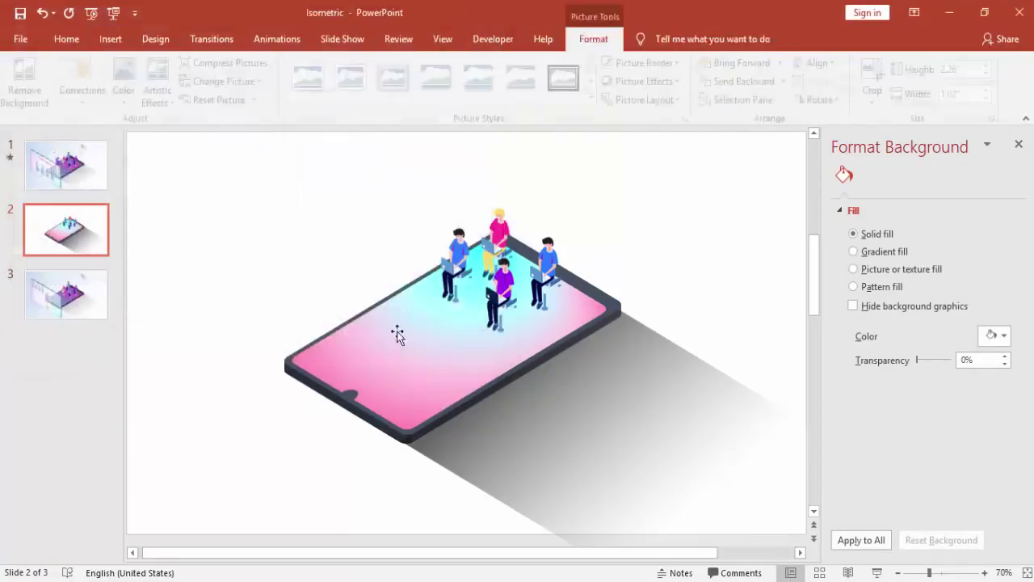
drag(449, 322, 370, 331)
click(630, 254)
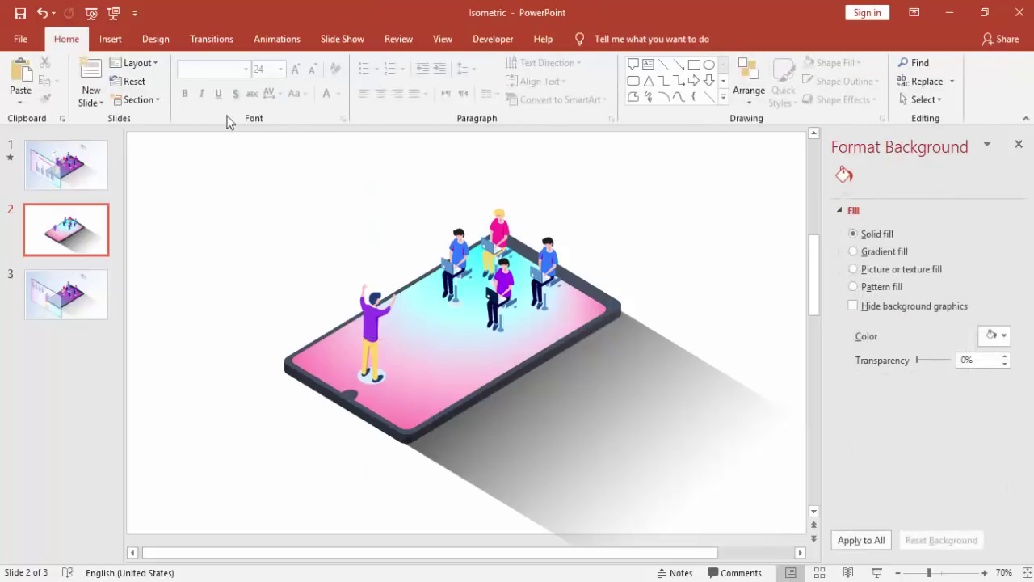
Step: Draw a flat, slightly widened rounded rectangle at the slide's upper left with no outline
click(114, 42)
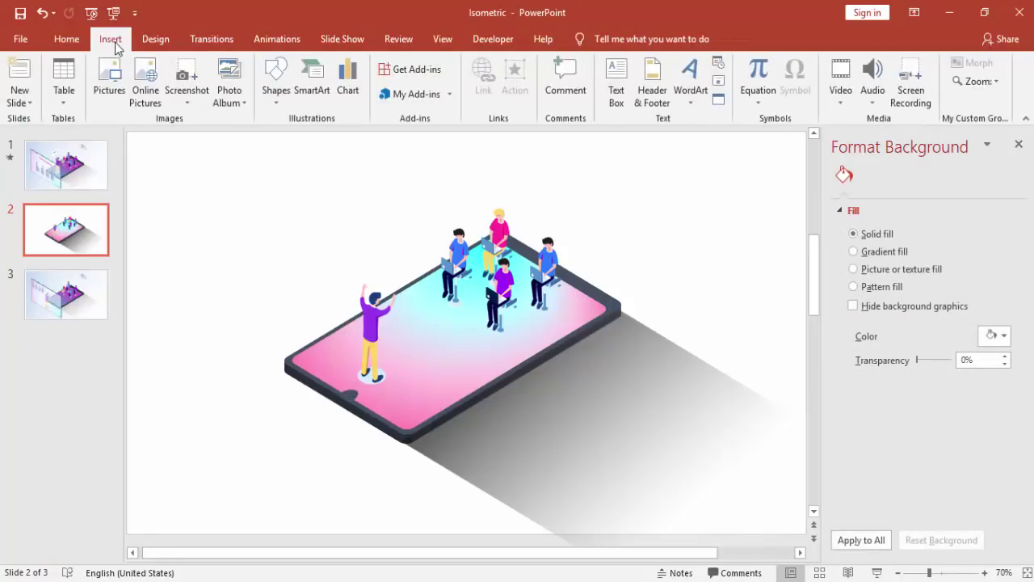
click(269, 104)
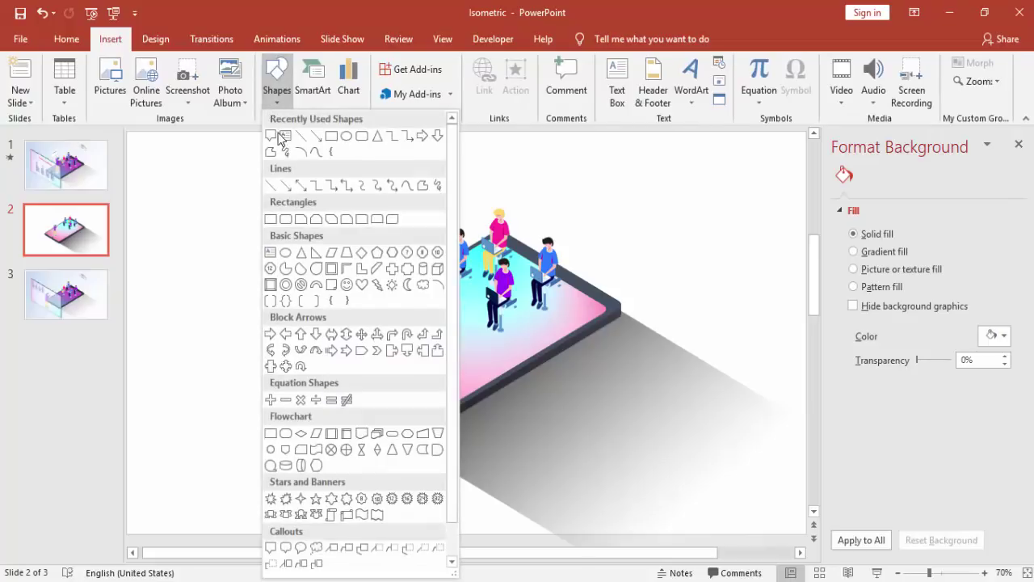
click(287, 218)
drag(259, 202, 359, 251)
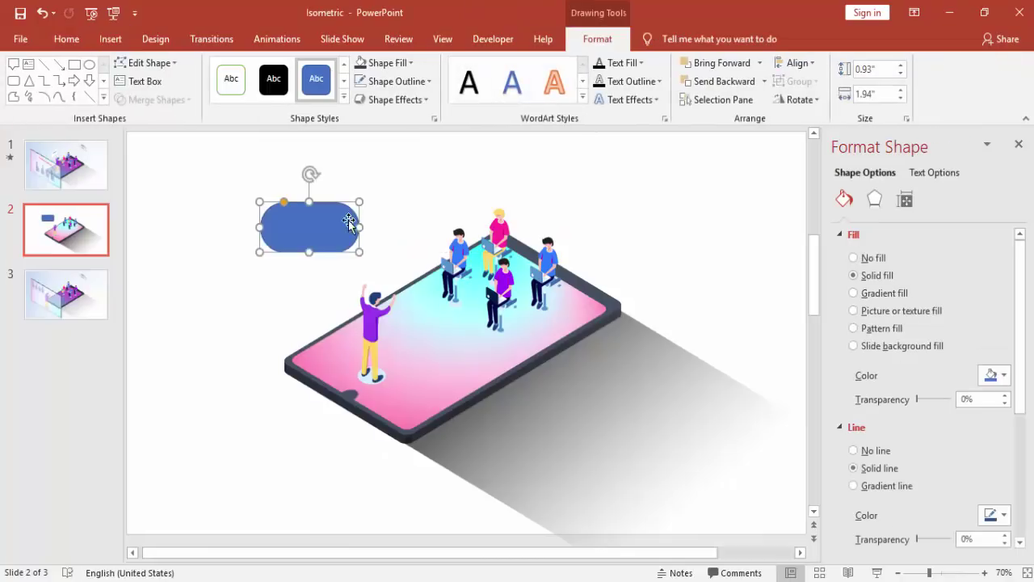
mouse_move(310, 252)
mouse_down()
mouse_move(310, 231)
mouse_move(311, 241)
mouse_up()
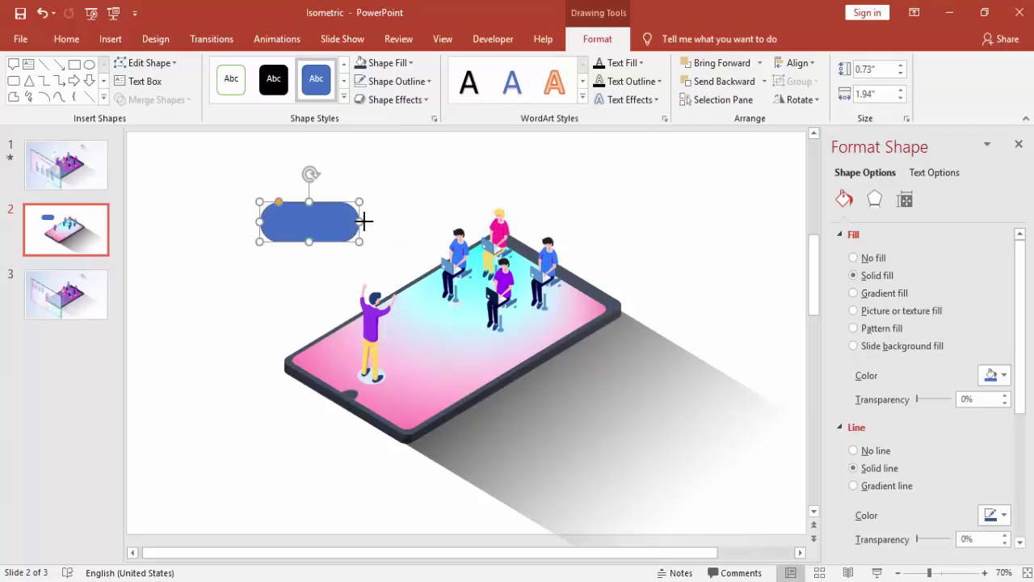
drag(363, 220, 369, 221)
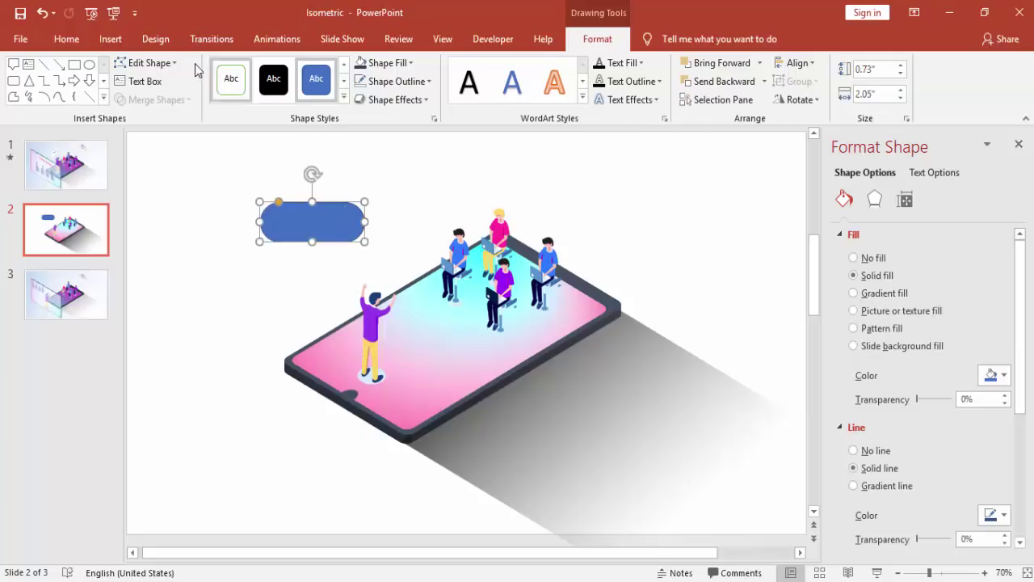
click(386, 84)
click(394, 254)
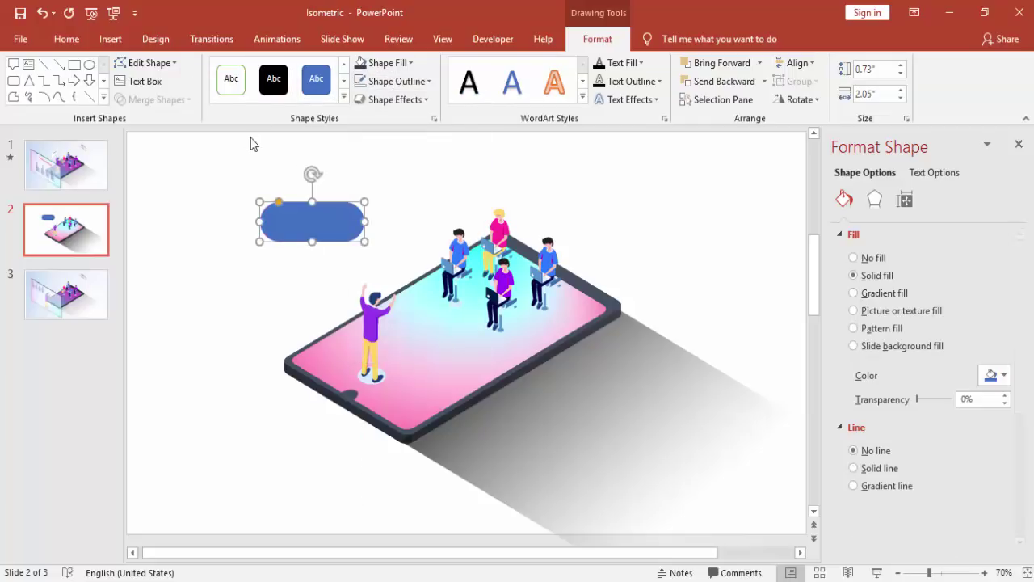
Step: Add a circle on top of the bar, duplicate it to the right, and select all cloud pieces
click(112, 40)
click(273, 90)
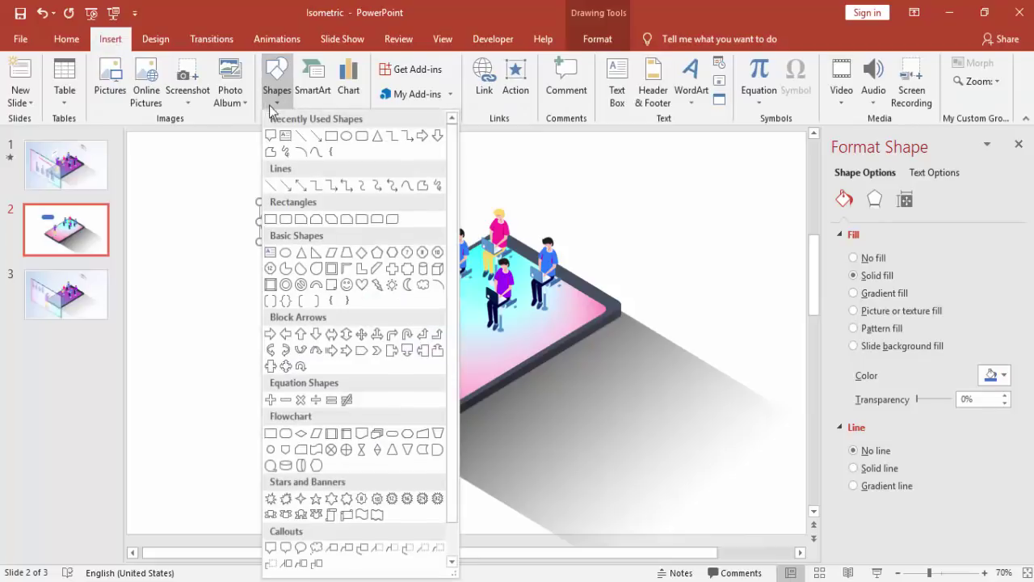
click(342, 143)
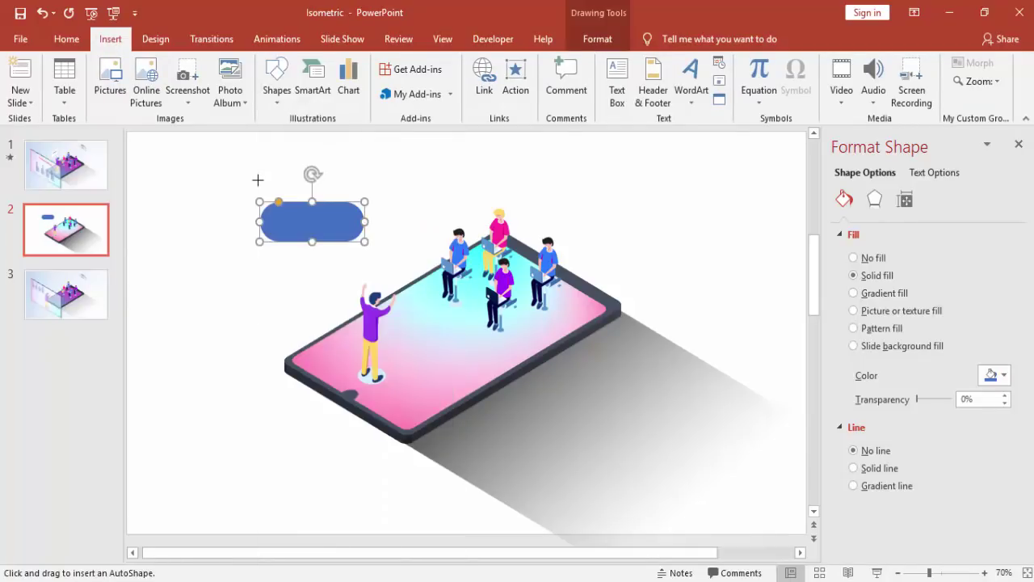
mouse_move(272, 178)
mouse_down()
mouse_move(304, 214)
mouse_move(288, 212)
mouse_move(310, 187)
mouse_move(330, 212)
mouse_move(323, 207)
mouse_up()
key(ctrl+z)
click(280, 191)
drag(280, 190, 334, 200)
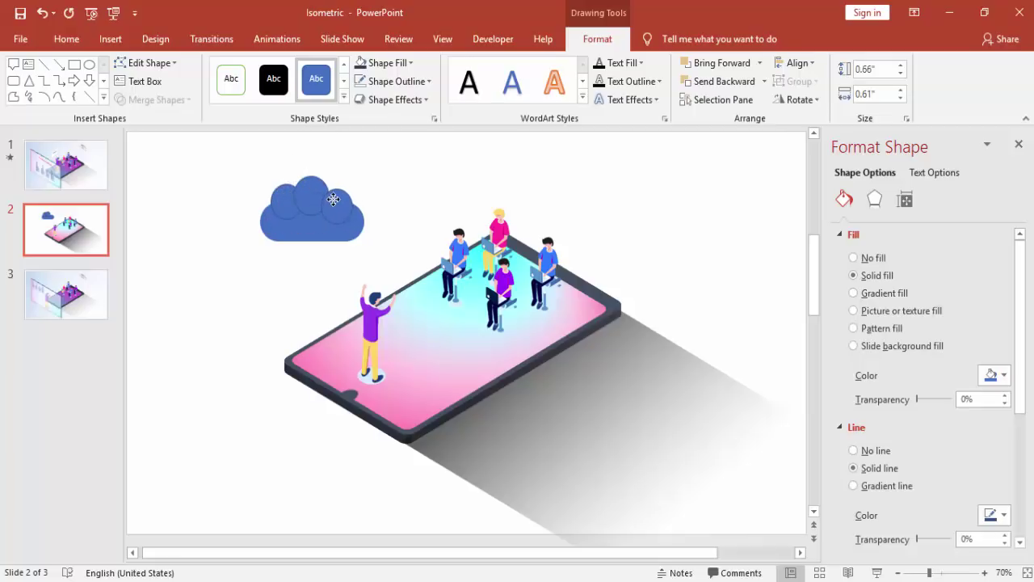
mouse_move(234, 161)
mouse_down()
mouse_move(354, 218)
mouse_move(395, 259)
mouse_up()
Step: Union the selected cloud pieces into a single merged shape
click(589, 43)
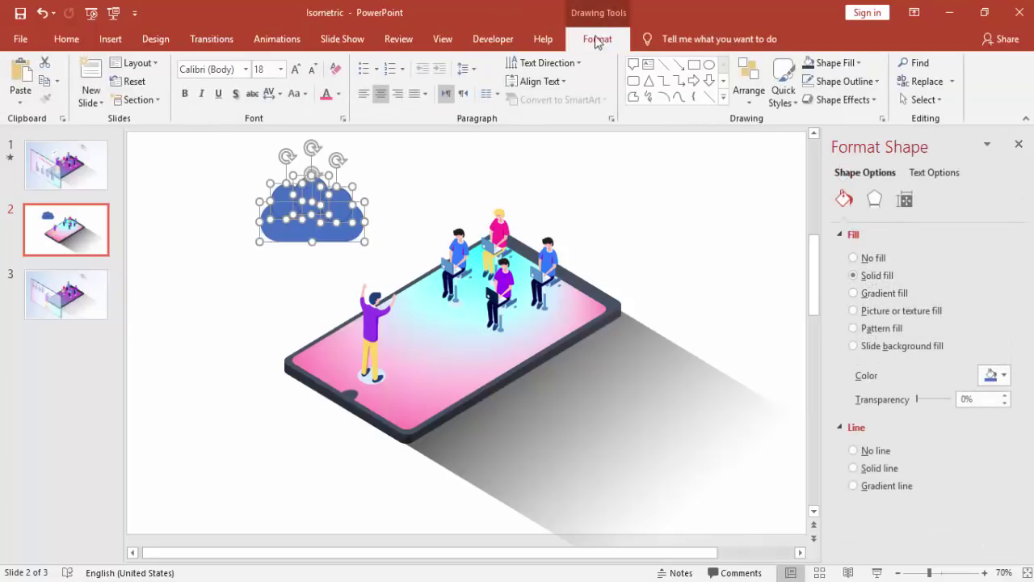
click(182, 100)
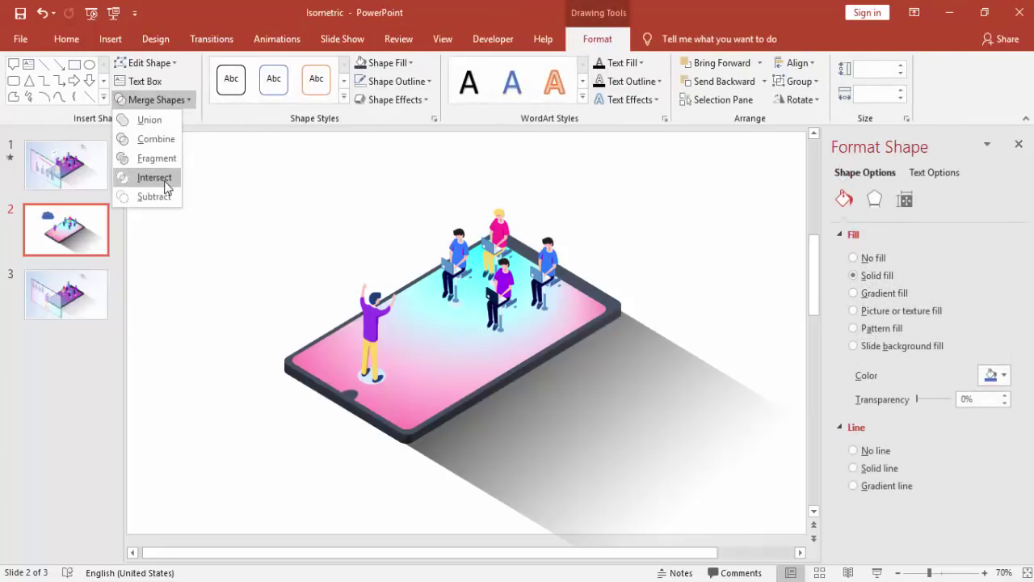
click(164, 129)
click(234, 181)
Step: Shrink the cloud to 0.78" by 1.3" and move it above the tablet's upper right
click(293, 207)
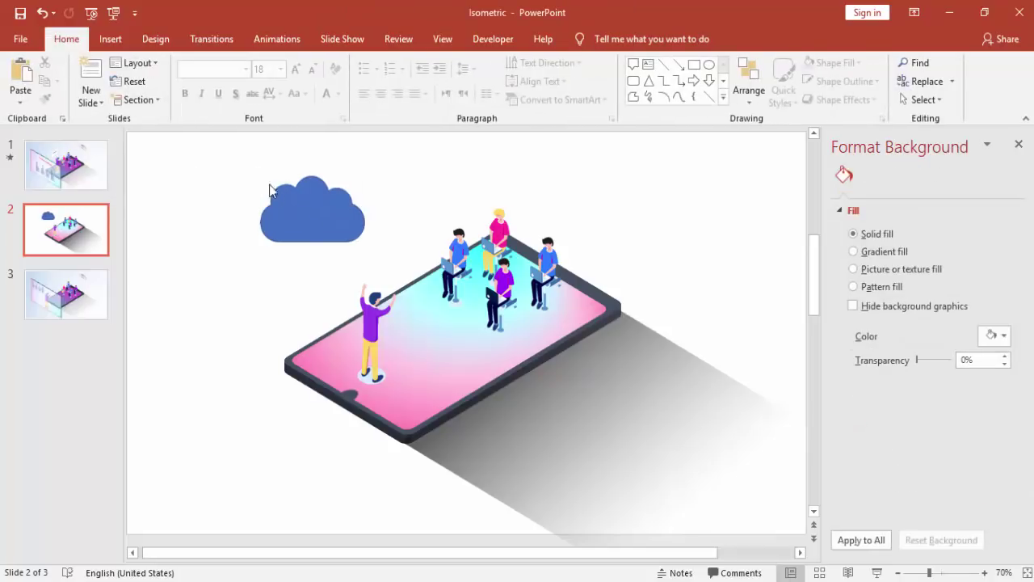
drag(259, 175, 298, 196)
drag(334, 229, 573, 204)
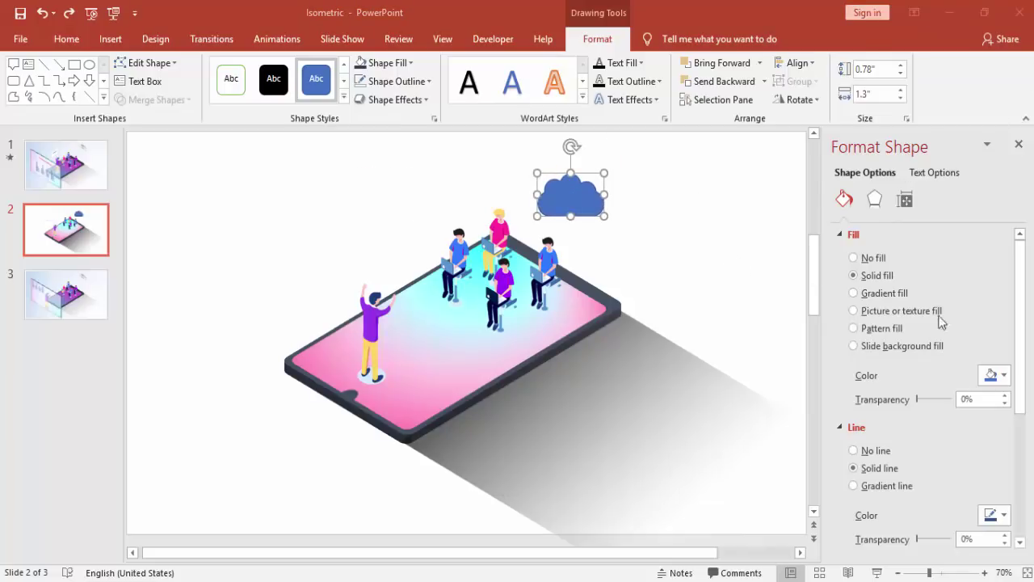
click(1024, 323)
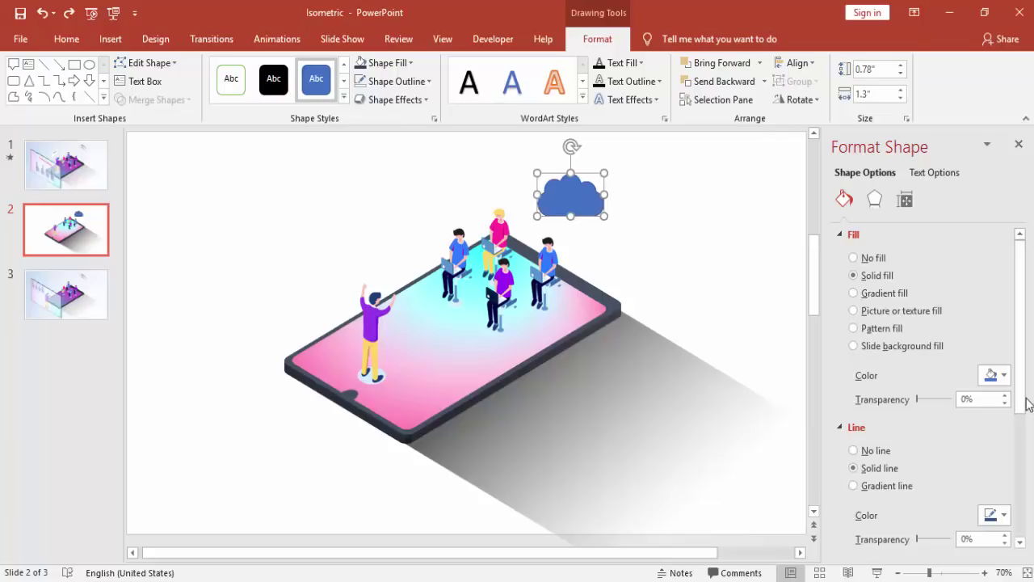
drag(1024, 403, 1024, 408)
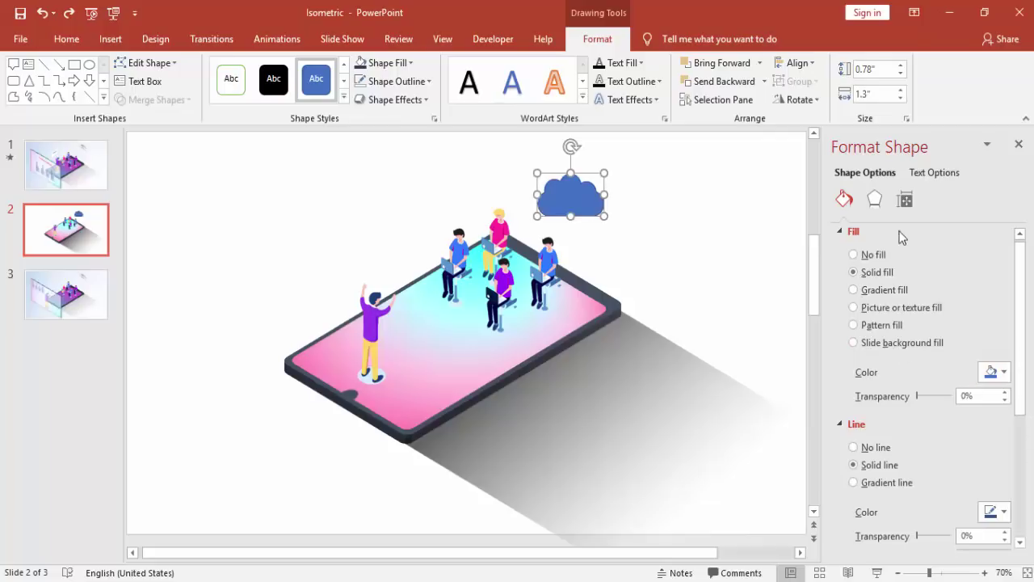
Step: Give the cloud an isometric 3-D rotation with 5 pt depth
click(874, 198)
click(989, 364)
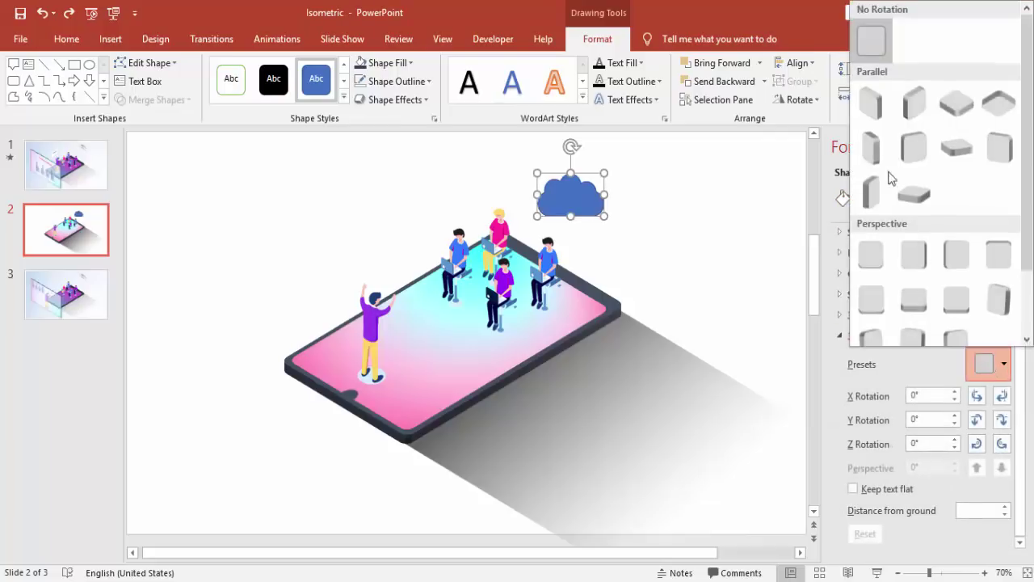
click(875, 105)
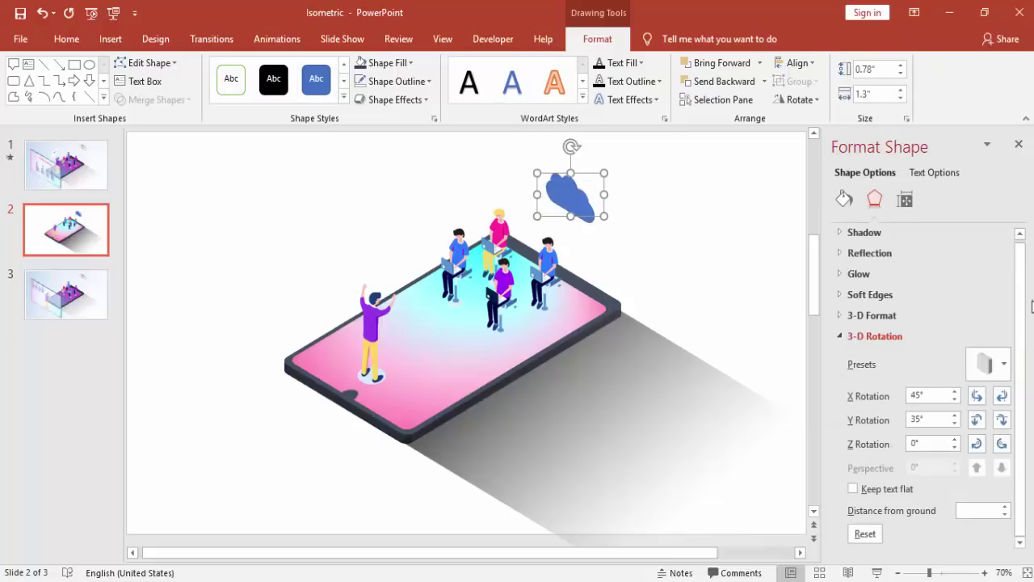
click(872, 317)
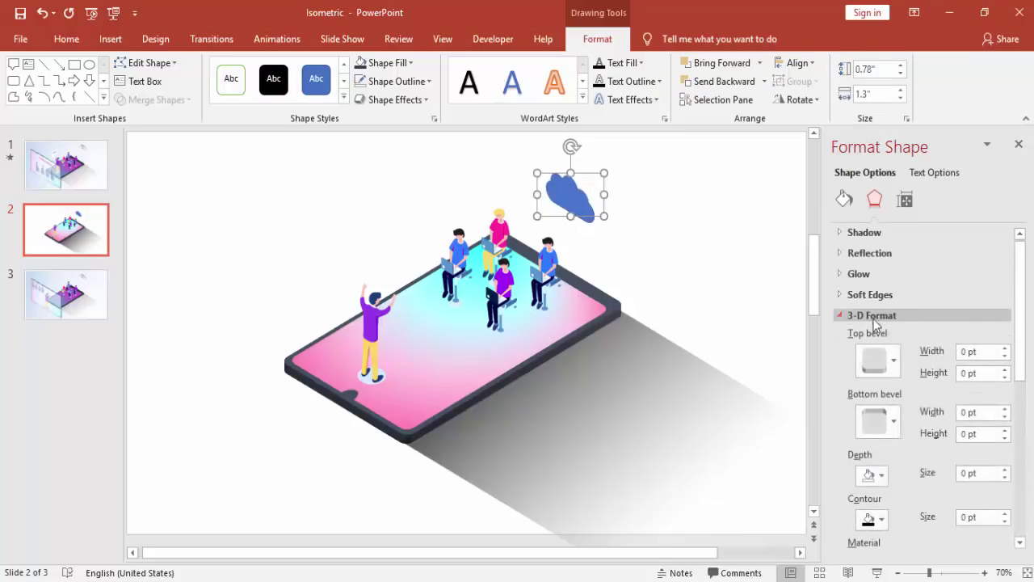
click(1005, 470)
click(1006, 470)
click(1006, 469)
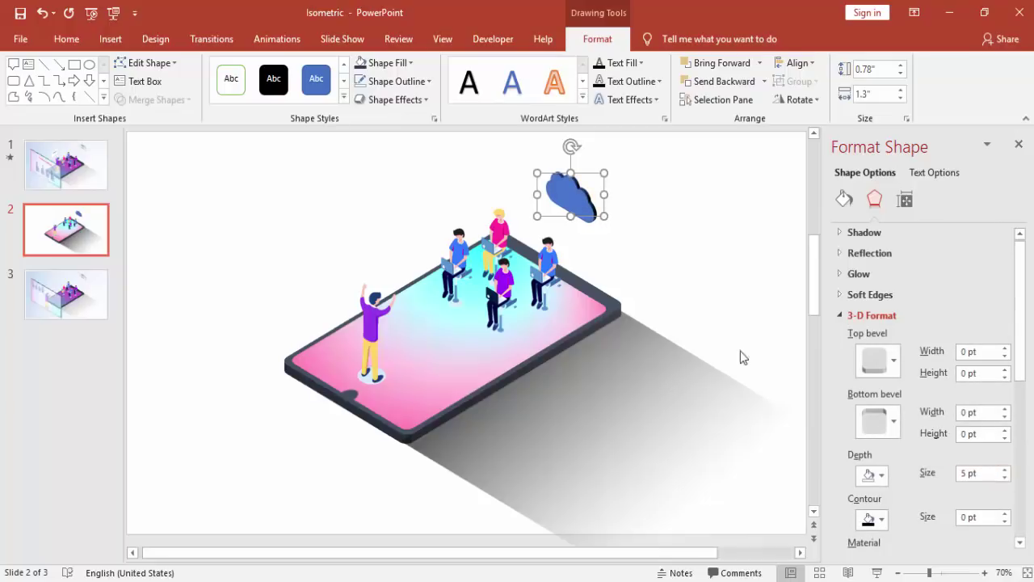
Step: Set the cloud's 3-D material to Translucent and its lighting to Cool
scroll(1006, 421, down, 3)
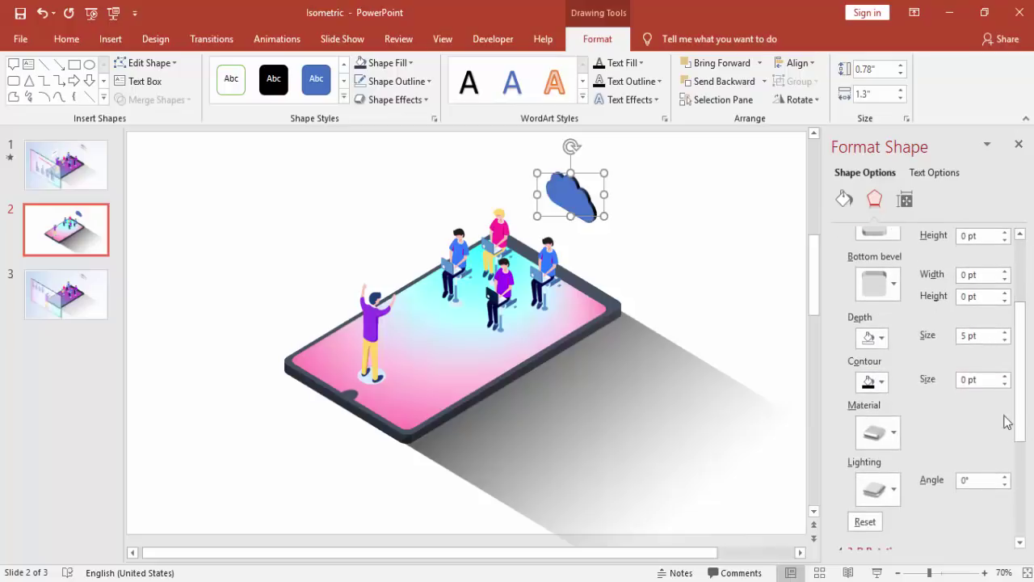
click(885, 438)
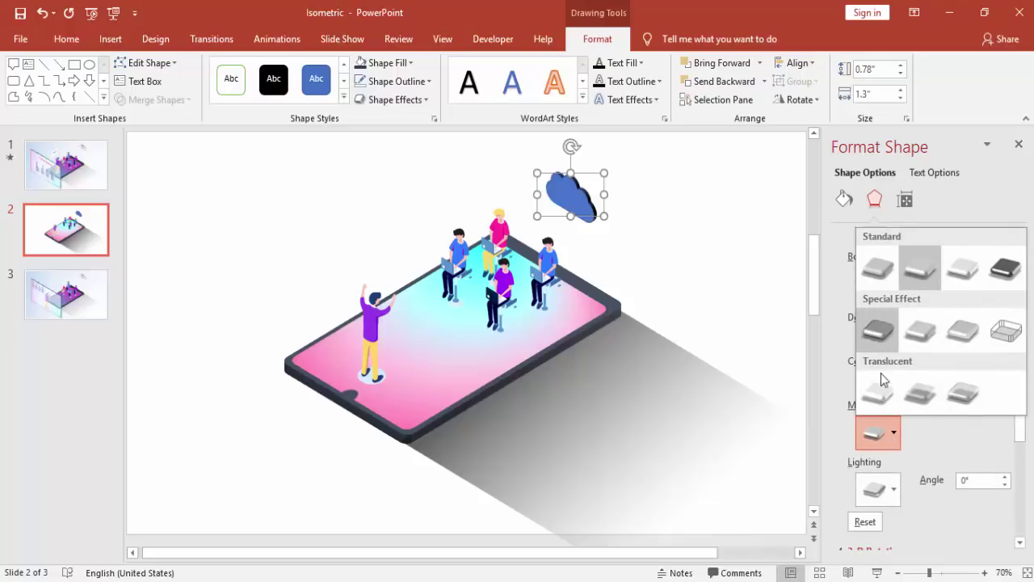
click(921, 404)
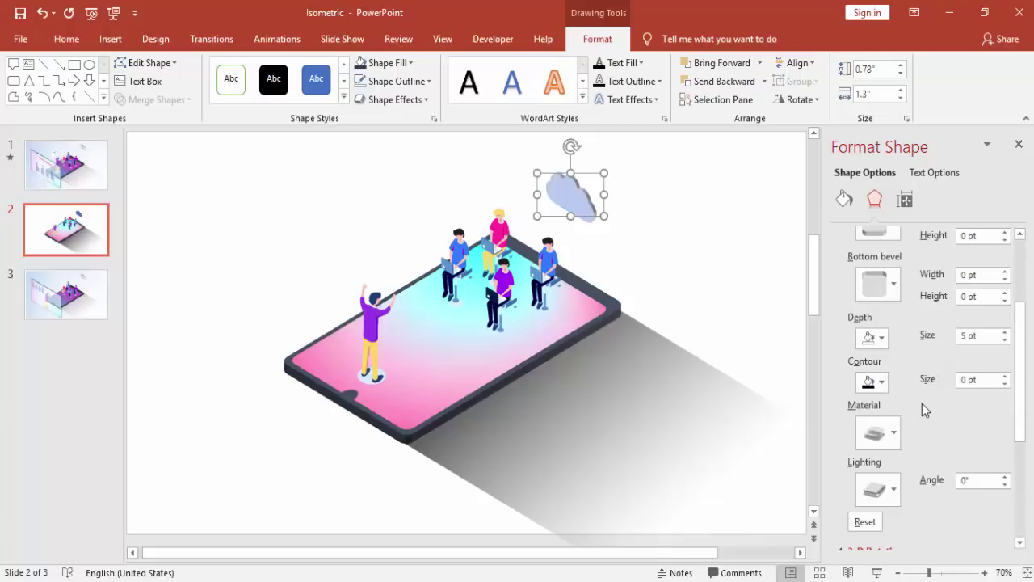
click(889, 493)
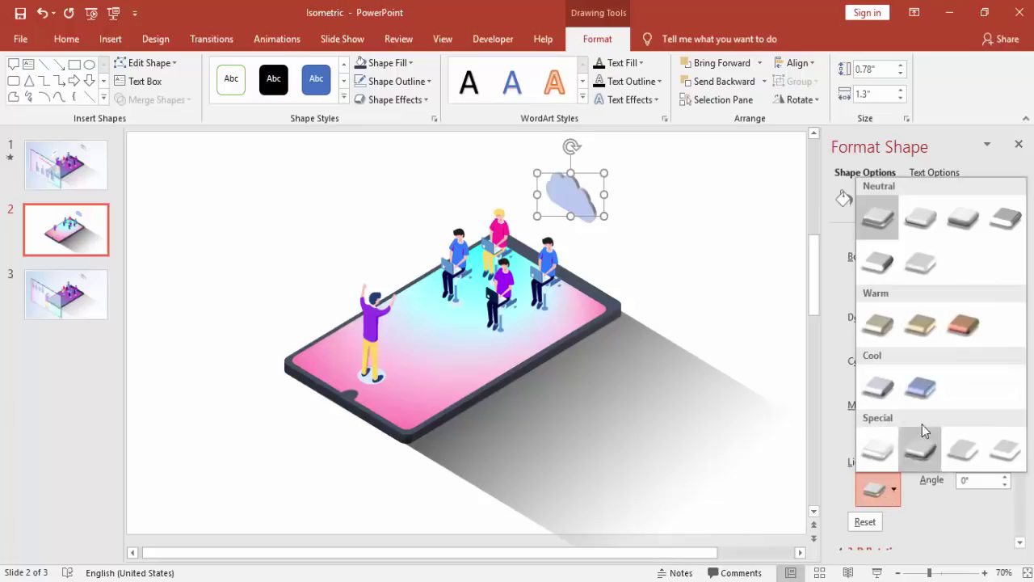
click(877, 393)
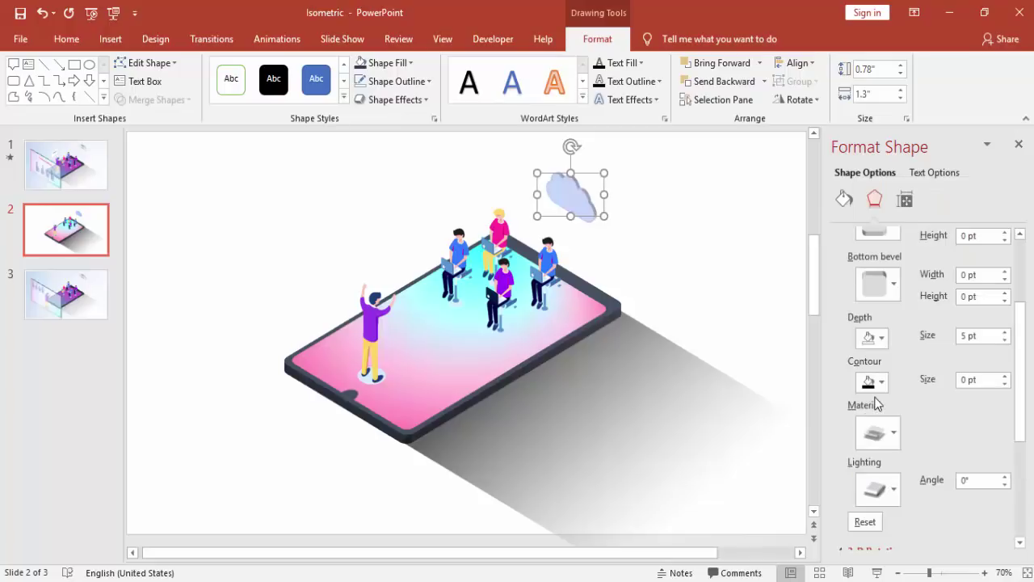
Step: Fill the cloud with a pale white colour and nudge it slightly right and down
click(387, 70)
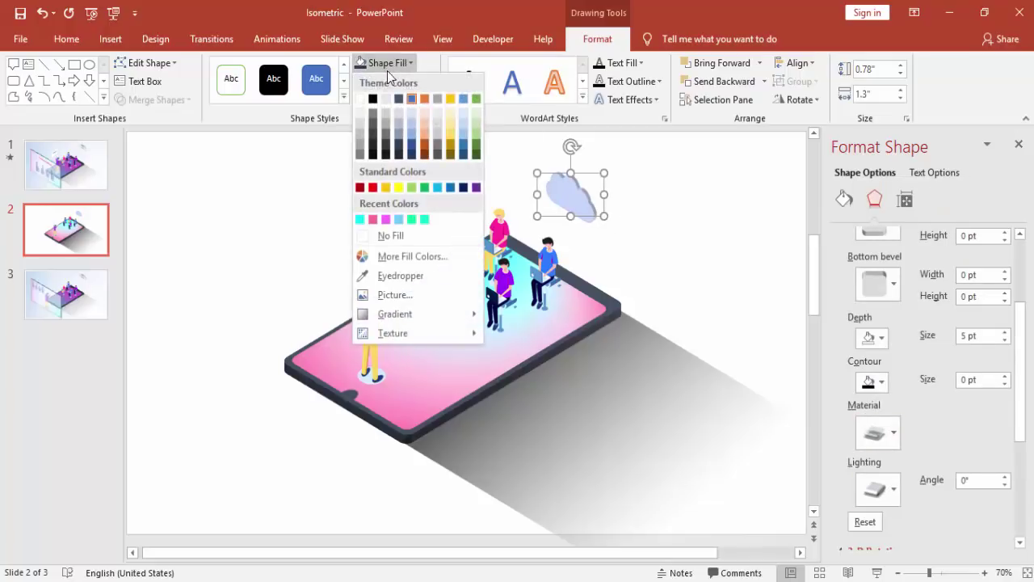
click(409, 143)
click(685, 181)
click(580, 194)
drag(579, 195, 588, 201)
Step: Draw an elbow connector from the cloud down toward the seated people
click(657, 176)
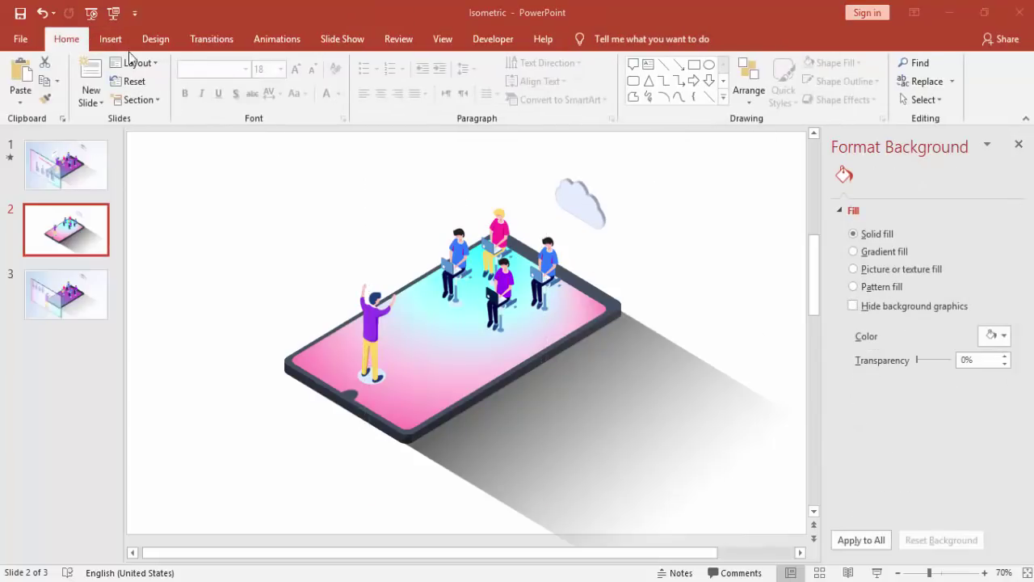
click(111, 38)
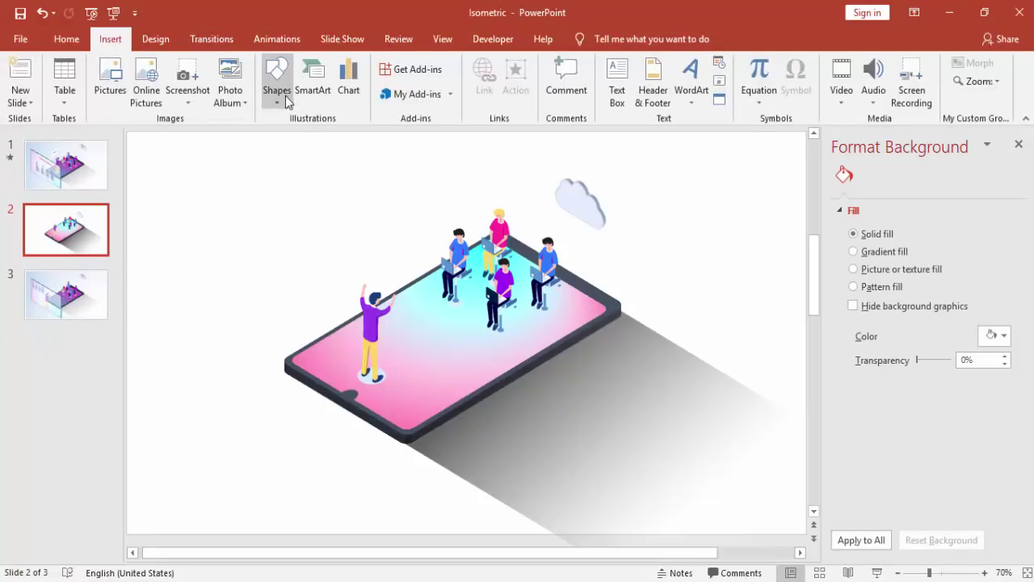
click(276, 81)
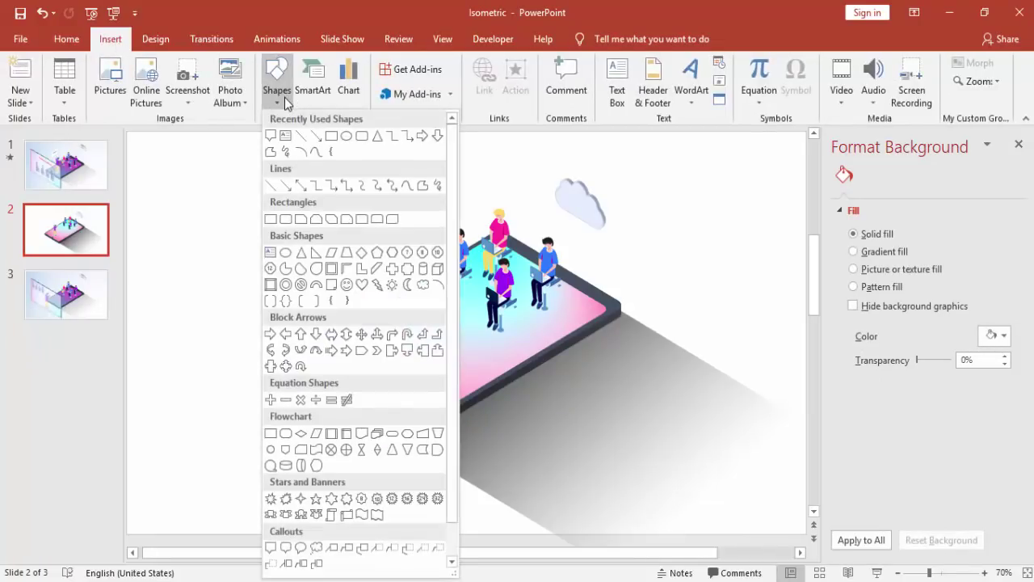
click(331, 186)
drag(574, 215, 547, 242)
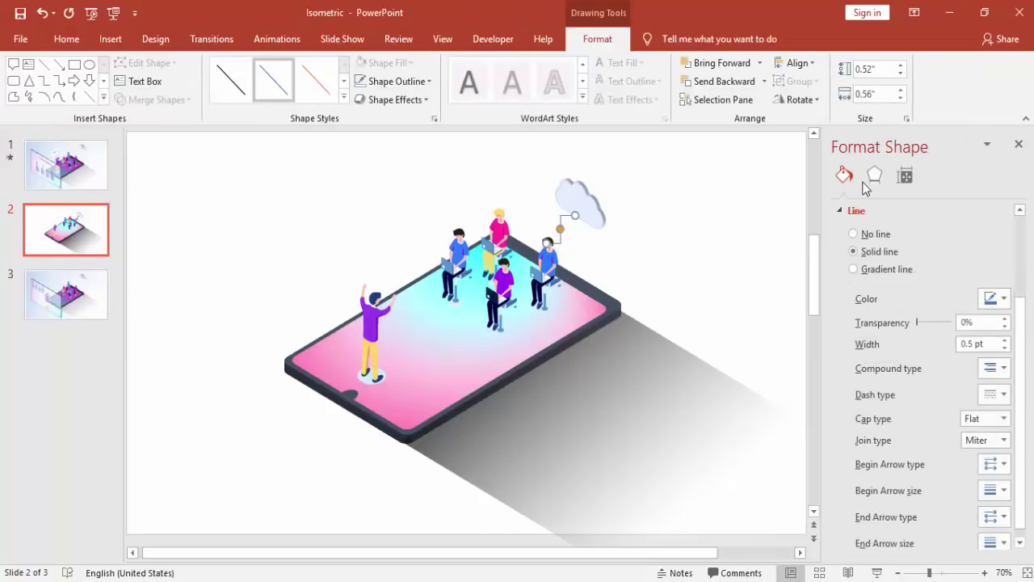
Step: Tilt the connector with an isometric 3-D rotation preset and position it just below the cloud
click(867, 185)
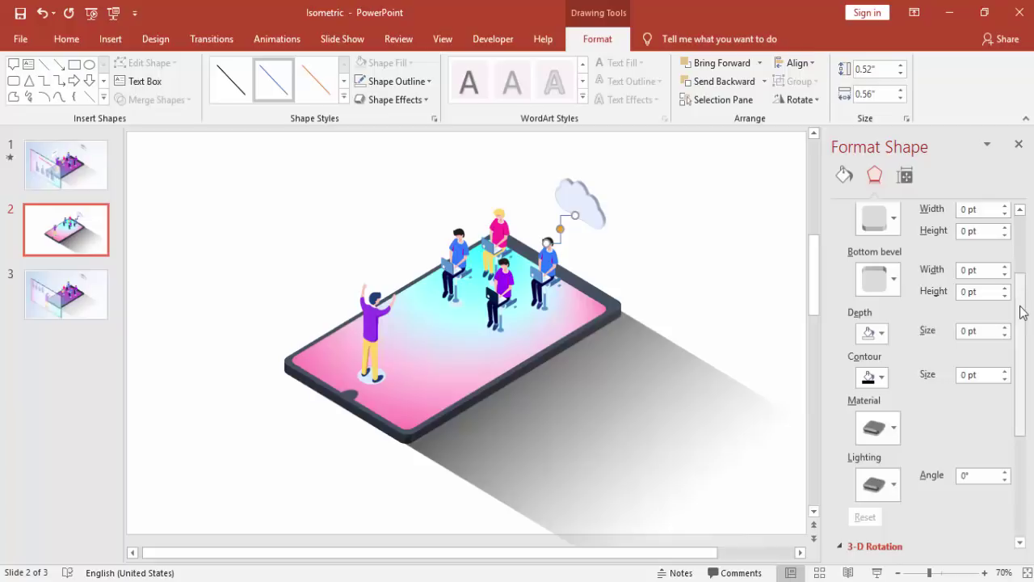
scroll(1023, 313, down, 5)
click(987, 363)
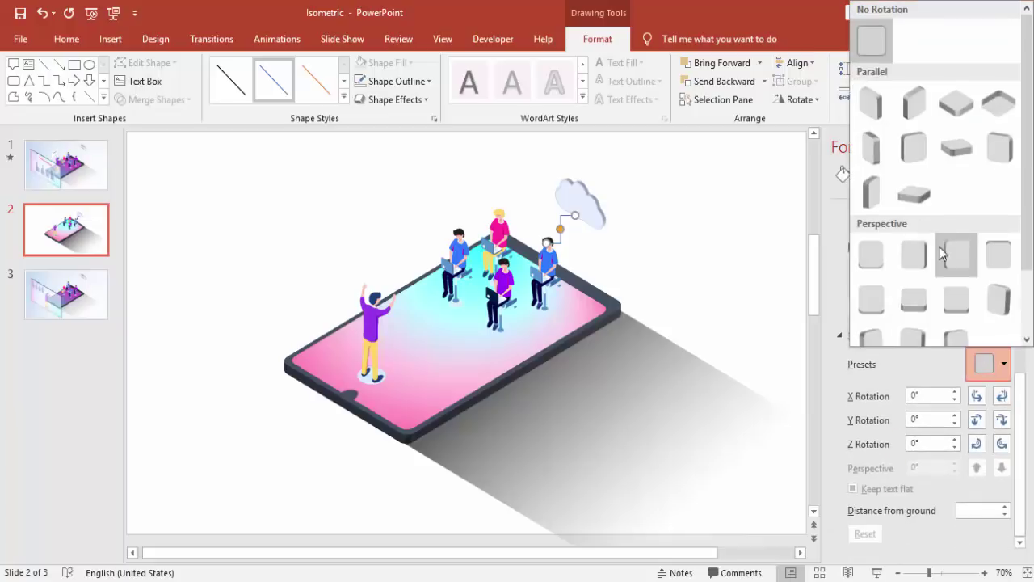
click(907, 116)
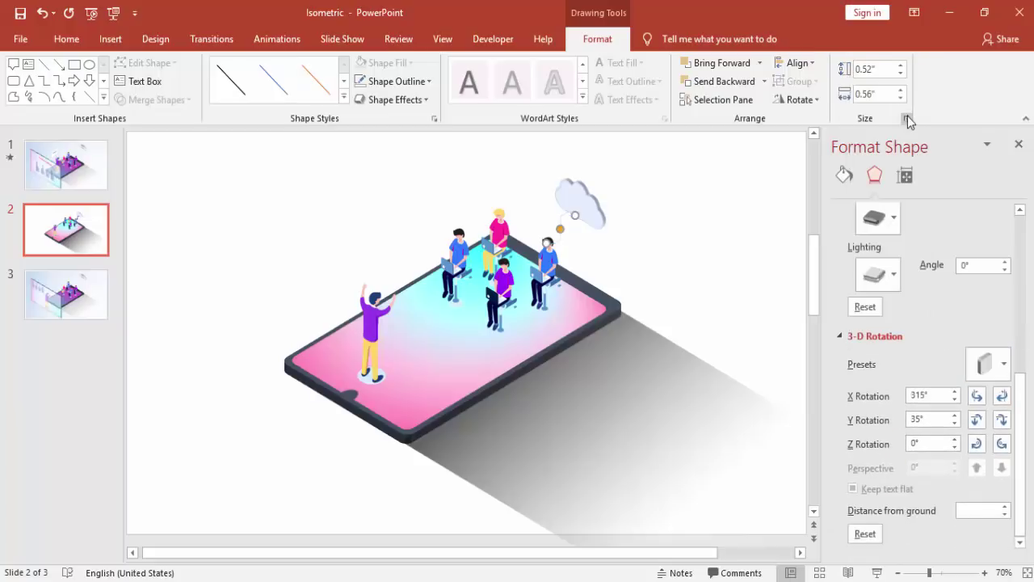
click(586, 200)
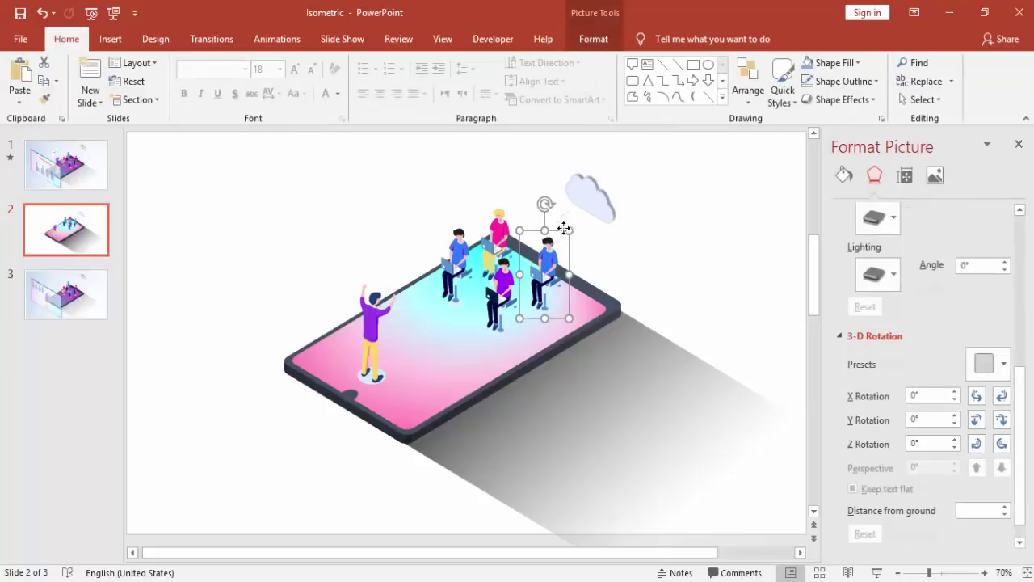
click(561, 221)
click(563, 226)
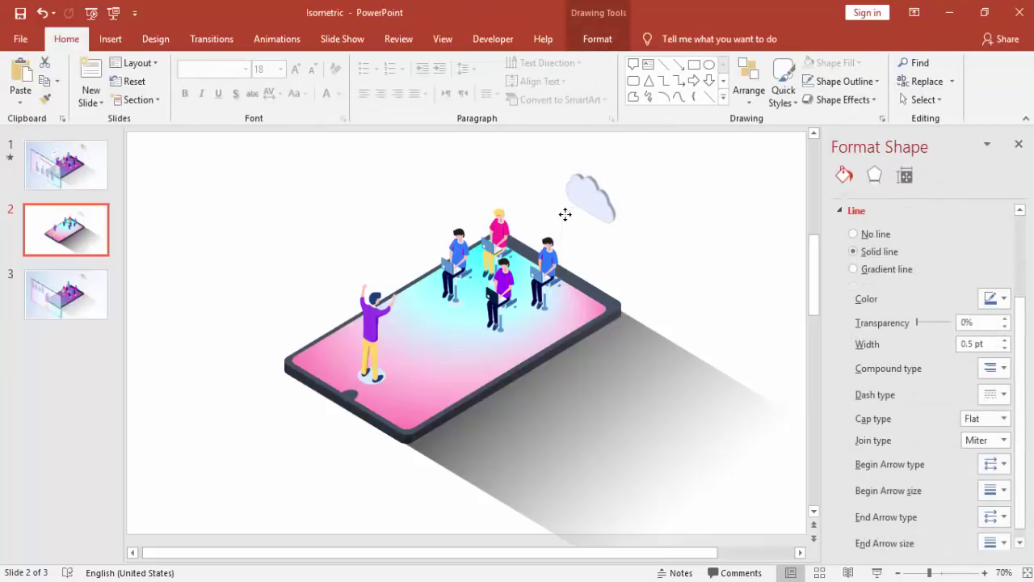
drag(570, 210, 570, 212)
Step: Make the connector black and apply the isometric Parallel rotation (X 315°, Y 35°)
click(570, 39)
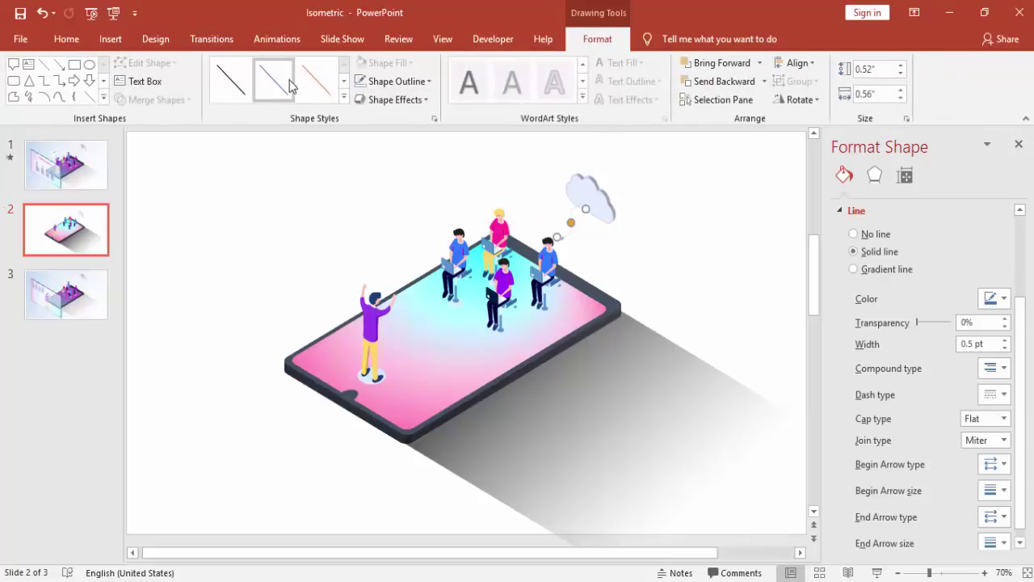
click(230, 81)
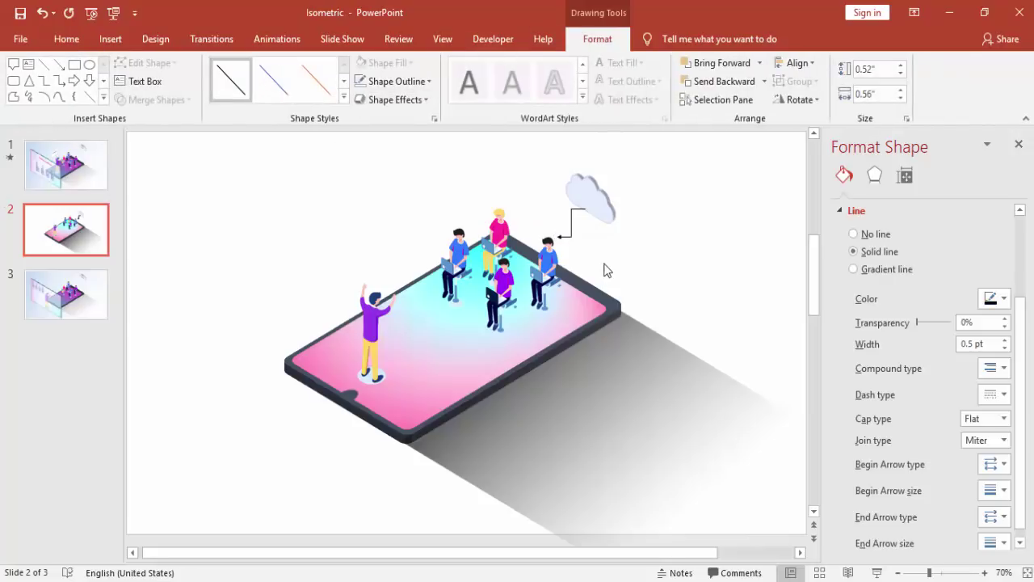
click(667, 240)
click(572, 226)
click(874, 177)
drag(1021, 312, 1021, 381)
click(1000, 373)
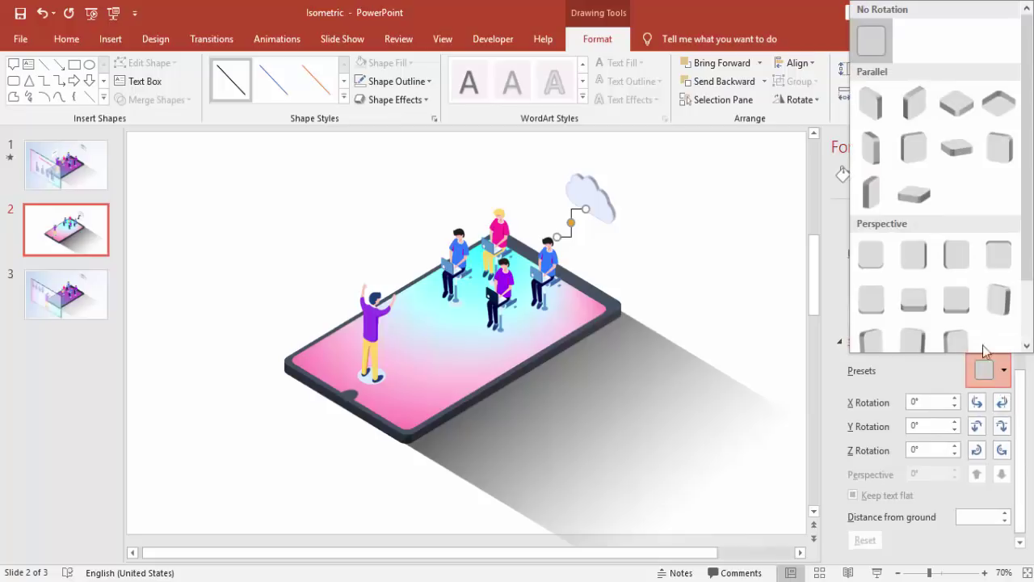
click(912, 110)
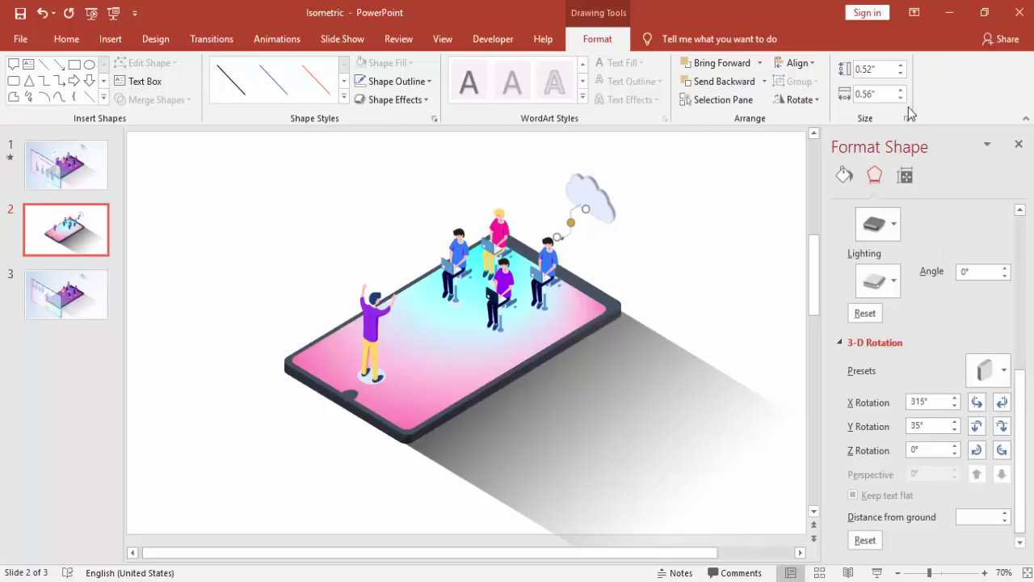
click(686, 180)
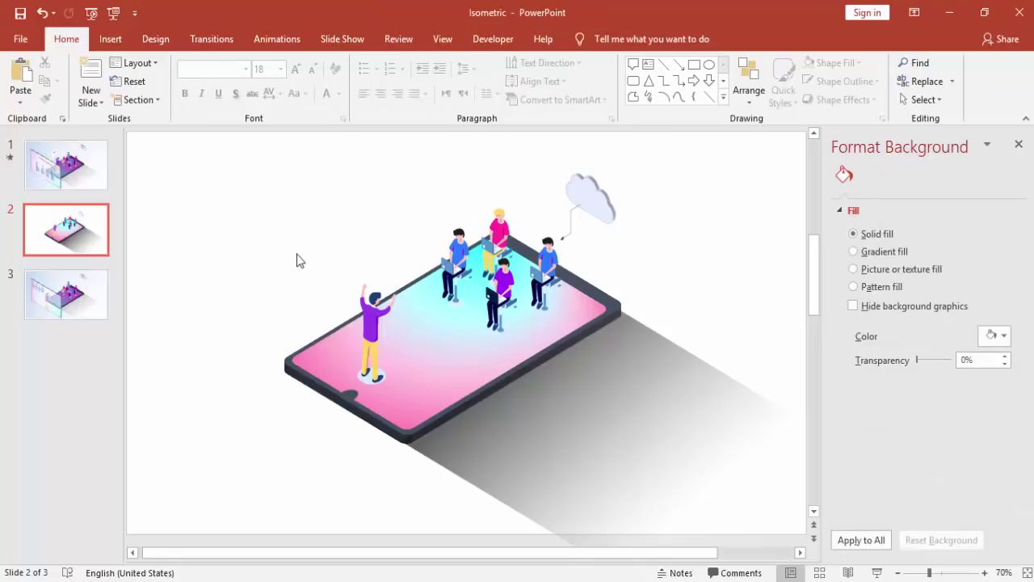
Step: Draw a large outline-free blue rectangle to the left of the platform
click(111, 39)
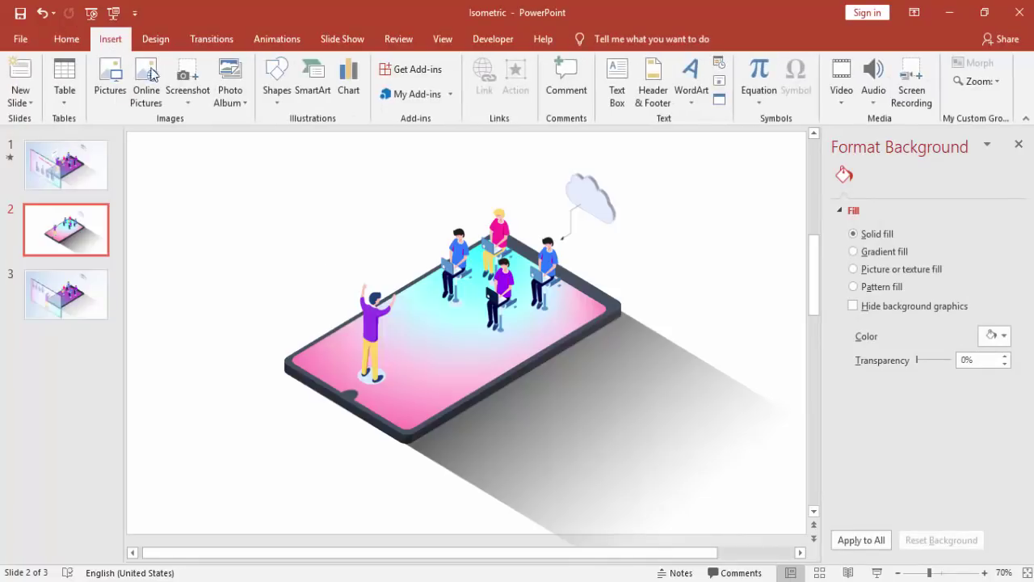
click(270, 96)
click(341, 139)
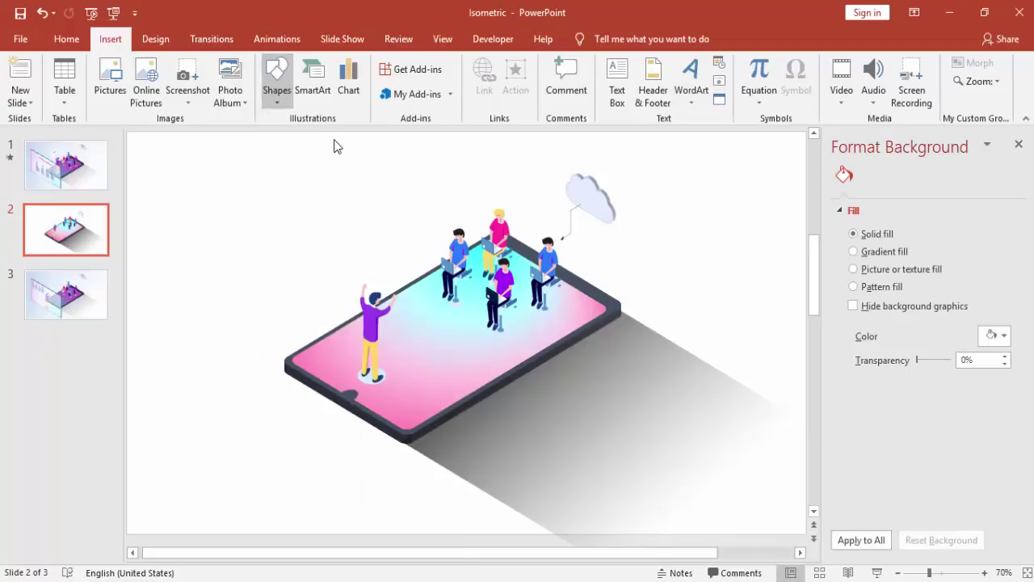
drag(194, 265, 504, 504)
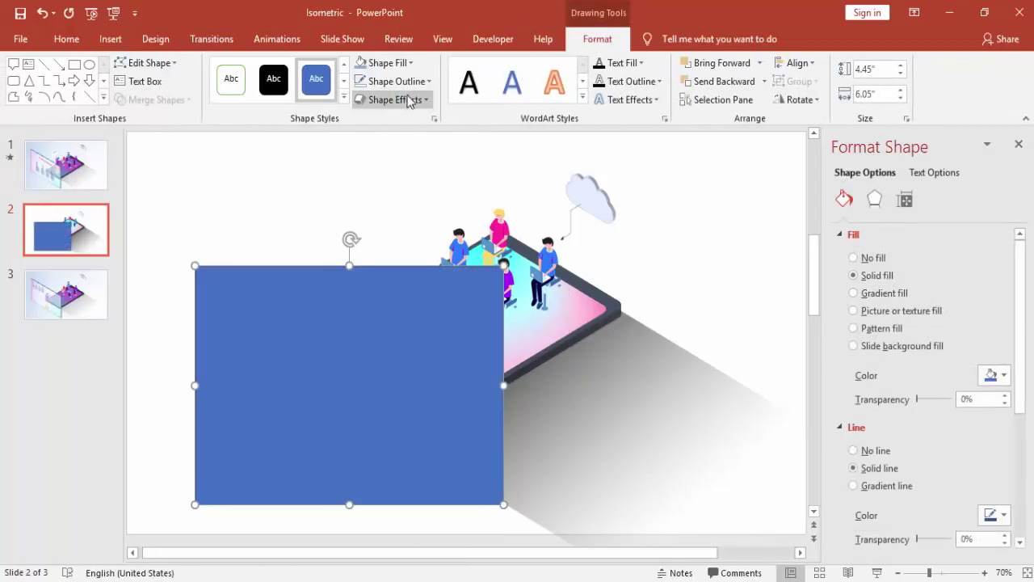
click(408, 82)
click(405, 260)
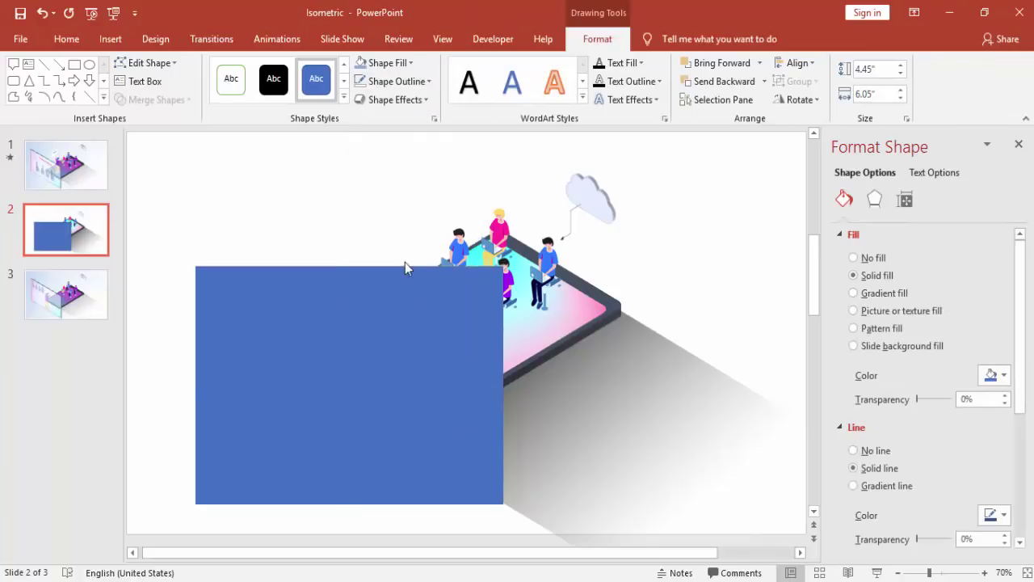
Step: Tilt the rectangle into an upright isometric panel at X 45°, Y 35°
click(875, 201)
drag(1023, 345, 1027, 475)
click(1003, 425)
click(882, 123)
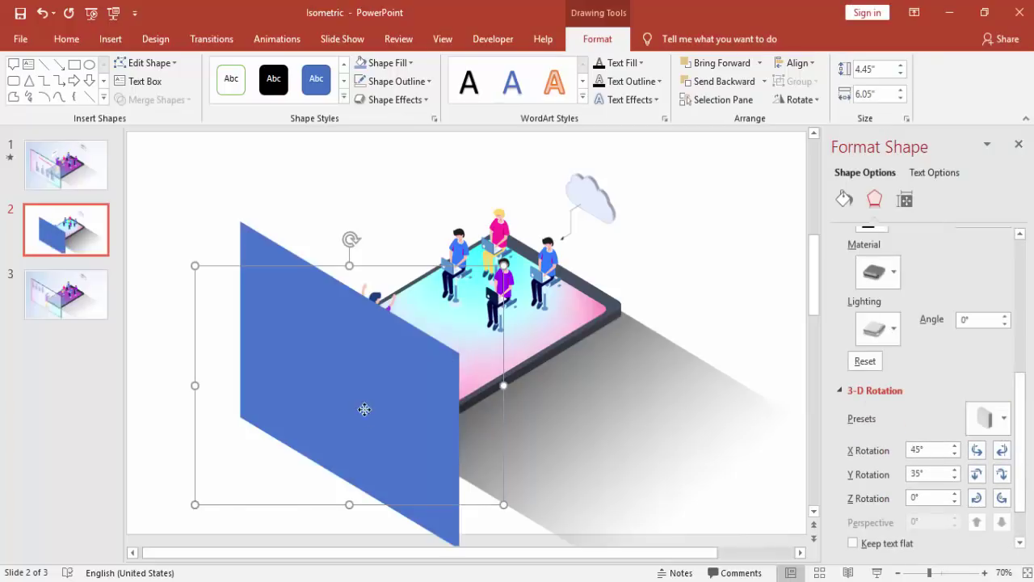
Step: Shrink the panel, place it against the platform's left edge, and set fill transparency to 28%
drag(363, 407, 330, 385)
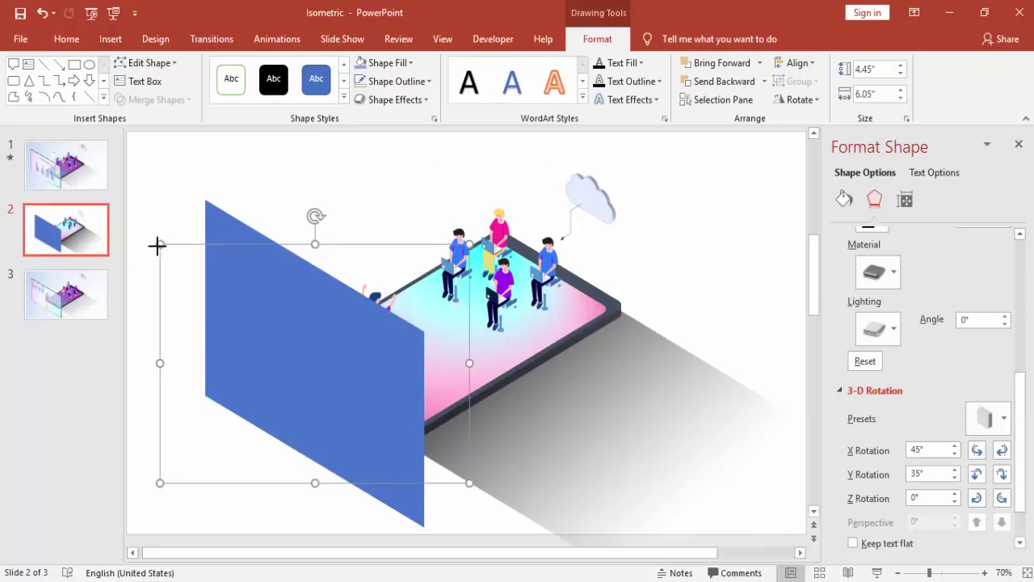
drag(159, 249, 190, 280)
drag(346, 323, 318, 347)
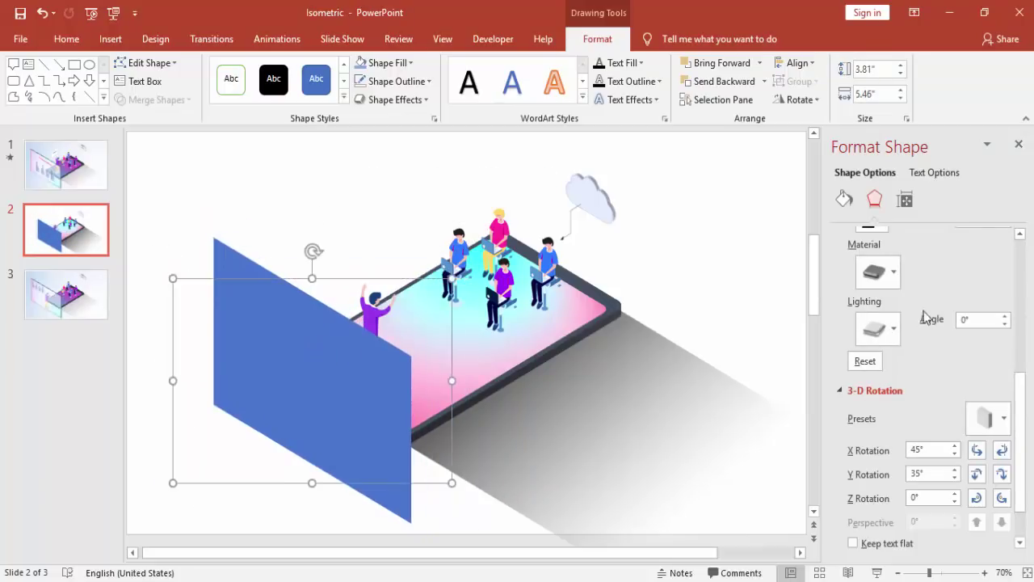
click(844, 199)
drag(920, 399, 927, 399)
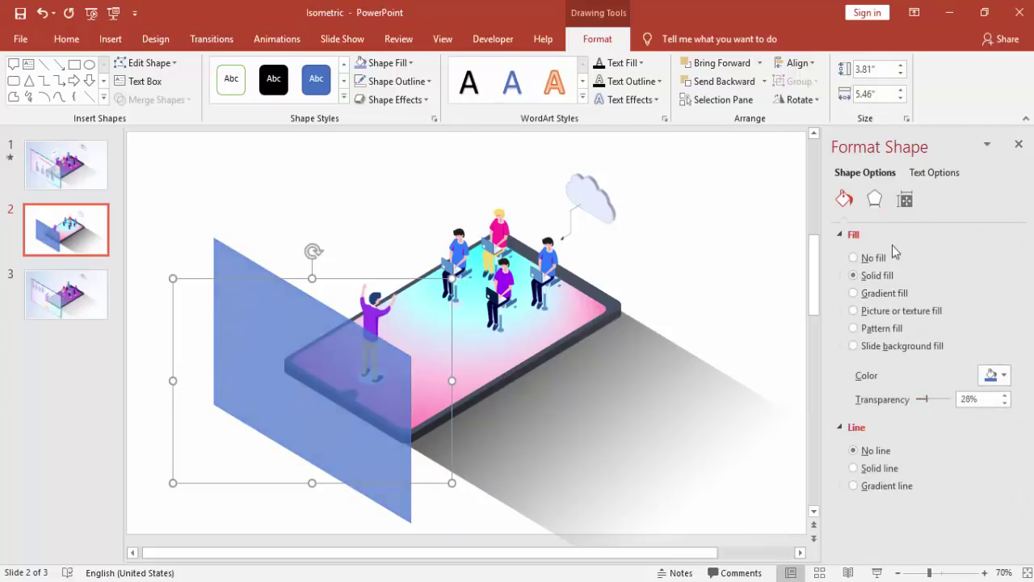
Step: Increase the blue panel's 3-D depth to 7 pt
click(875, 202)
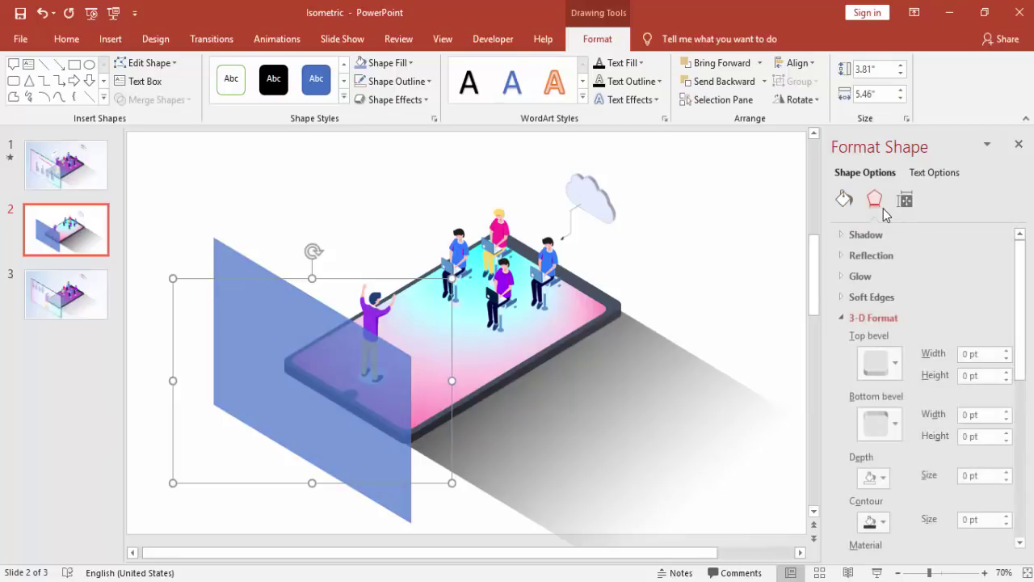
click(1004, 471)
click(1004, 472)
click(1004, 471)
click(1004, 471)
click(1004, 471)
click(1004, 472)
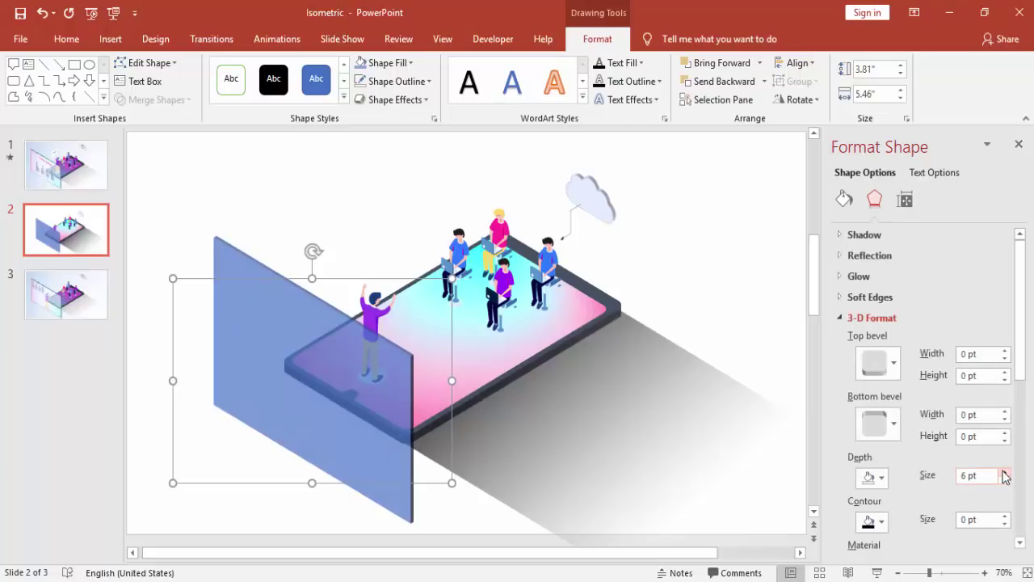
click(1004, 472)
click(1004, 471)
Step: Apply a Neutral lighting preset to the panel, replacing the flat lighting first tried
drag(1015, 365, 1030, 470)
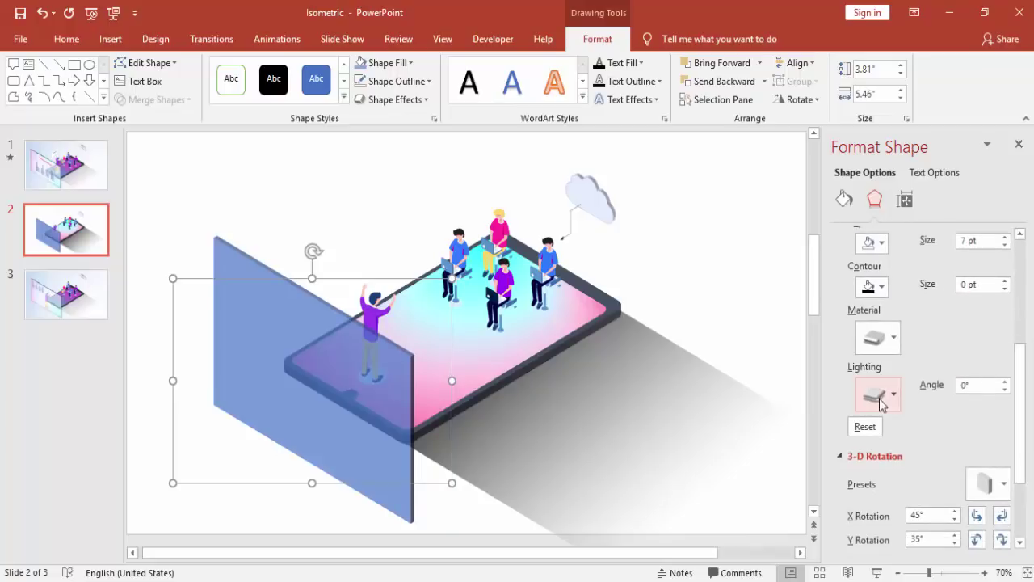
click(881, 395)
click(880, 368)
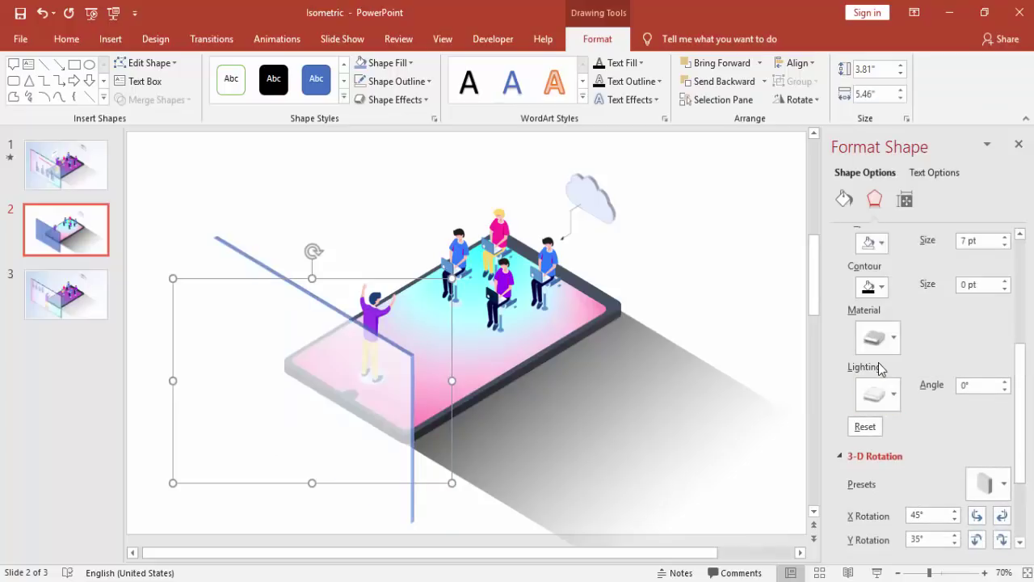
click(886, 410)
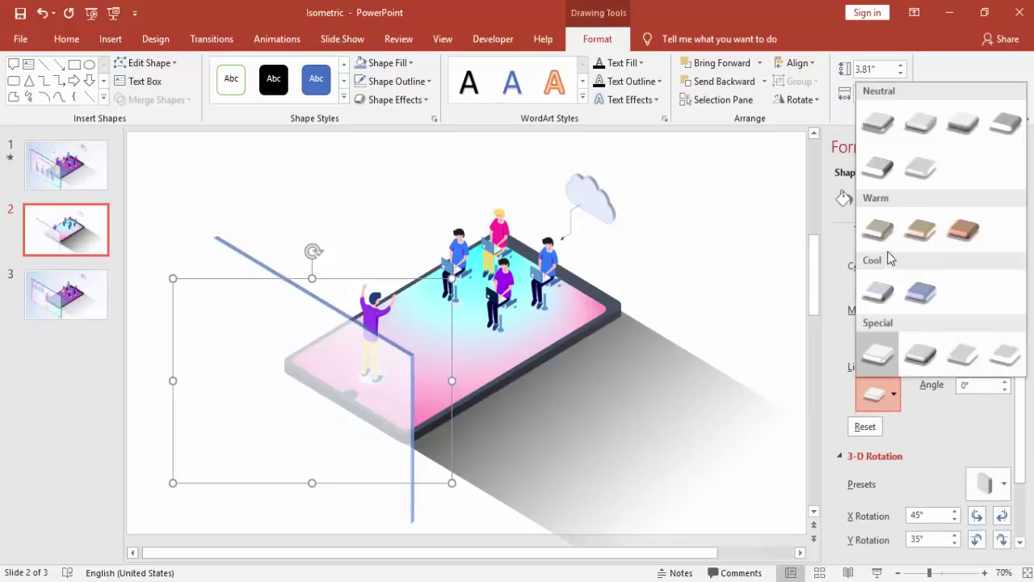
click(882, 166)
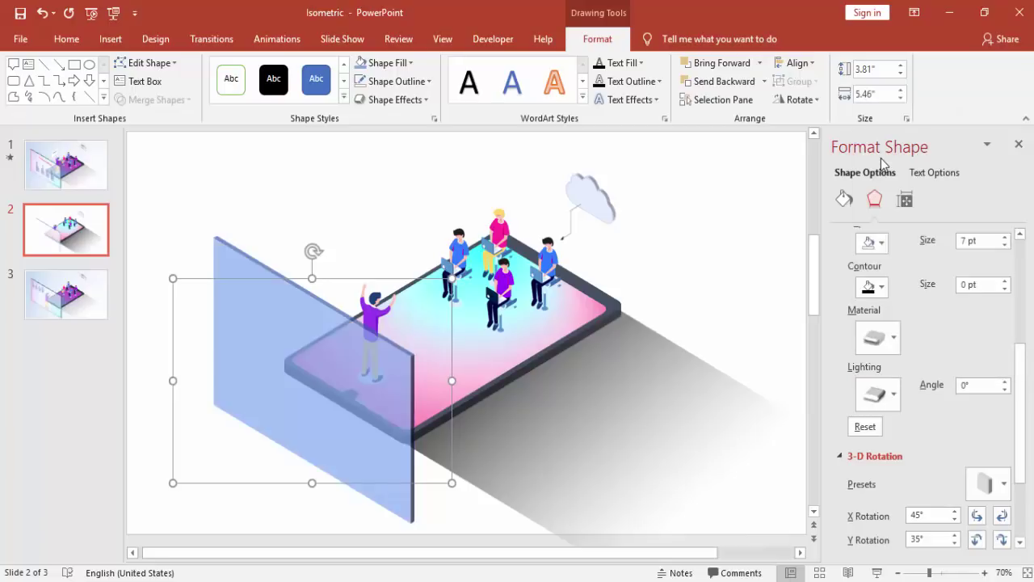
click(845, 198)
Step: Switch the panel to a linear gradient with a partly transparent mint green left stop
click(879, 293)
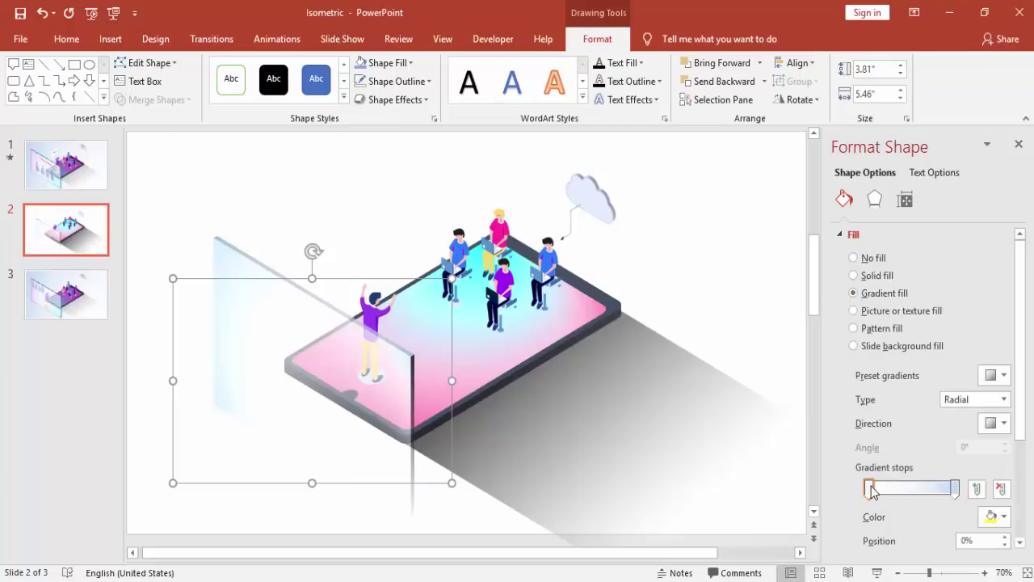
click(1002, 399)
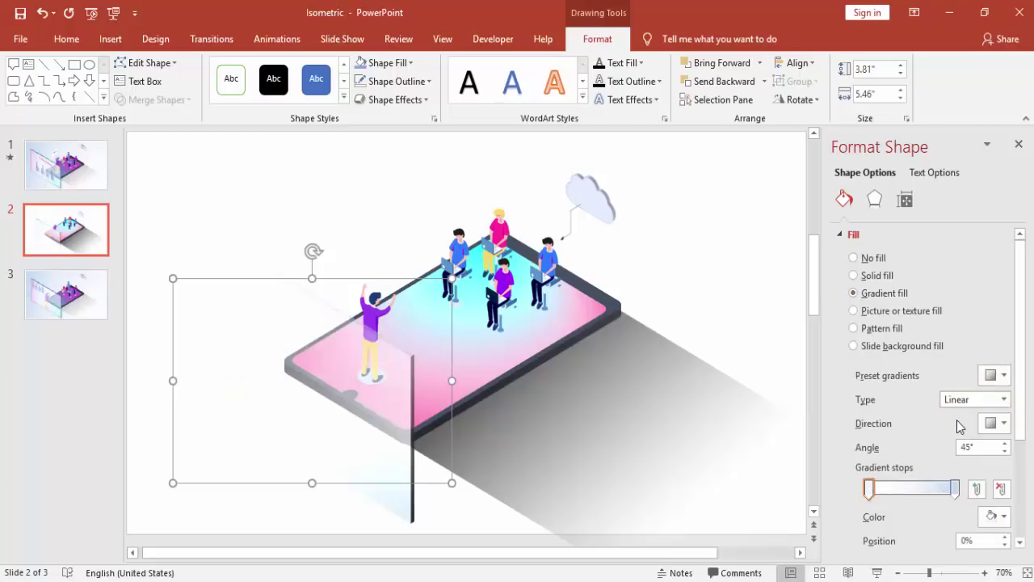
click(870, 492)
scroll(1023, 386, down, 2)
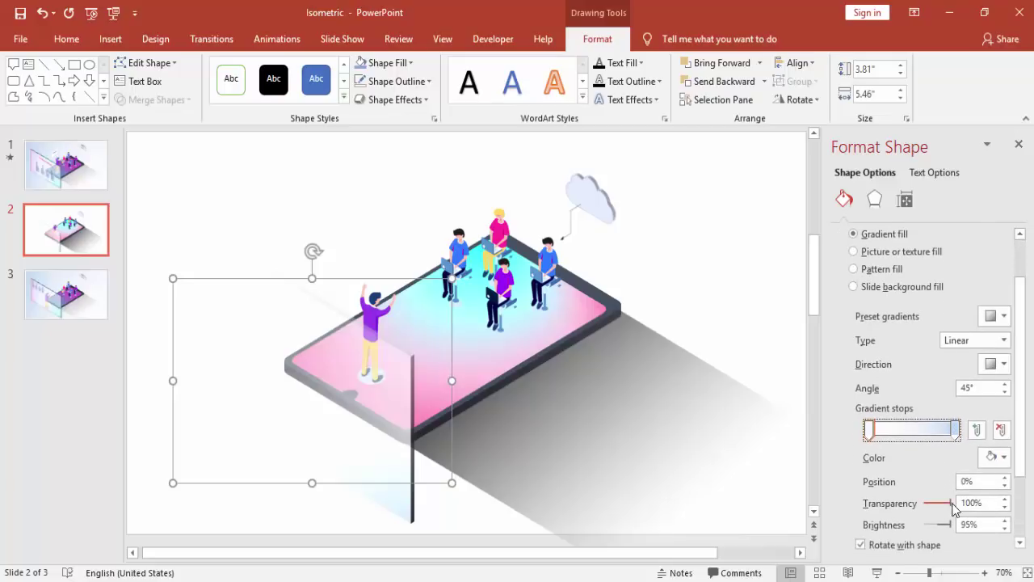
drag(952, 506, 913, 509)
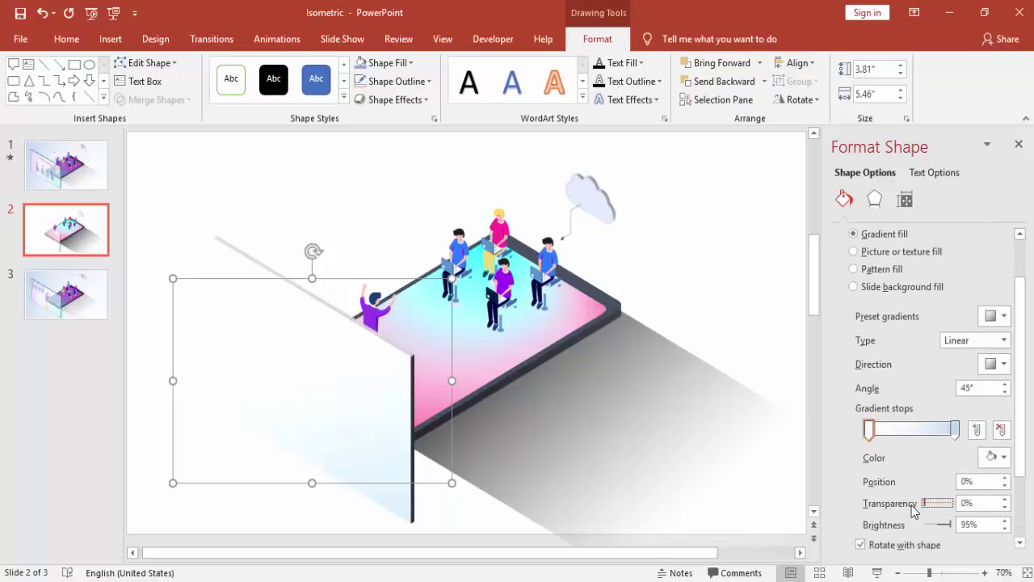
click(997, 457)
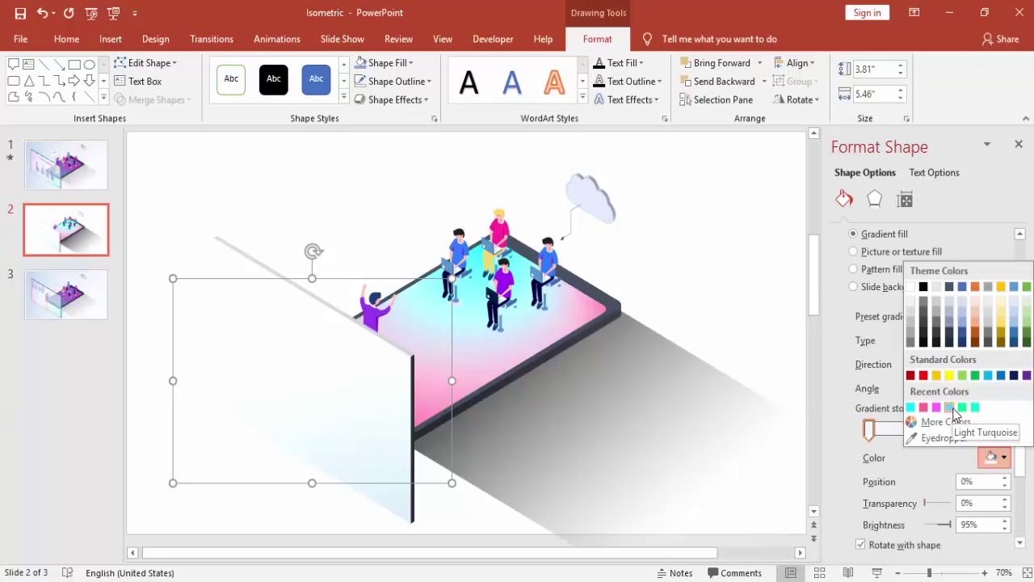
click(962, 407)
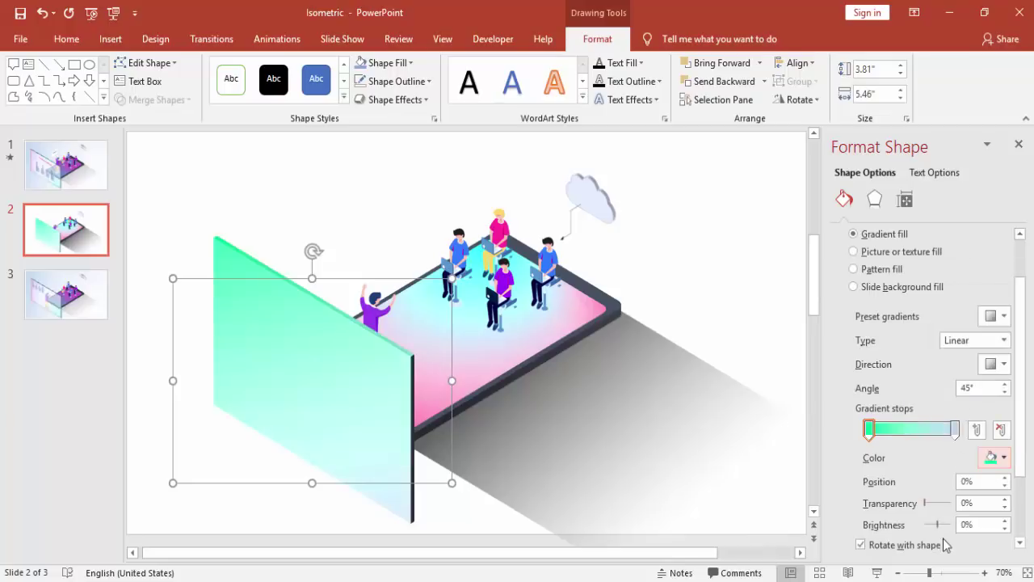
drag(924, 502, 935, 503)
Step: Set the gradient's right stop to pink with 8% transparency
click(954, 433)
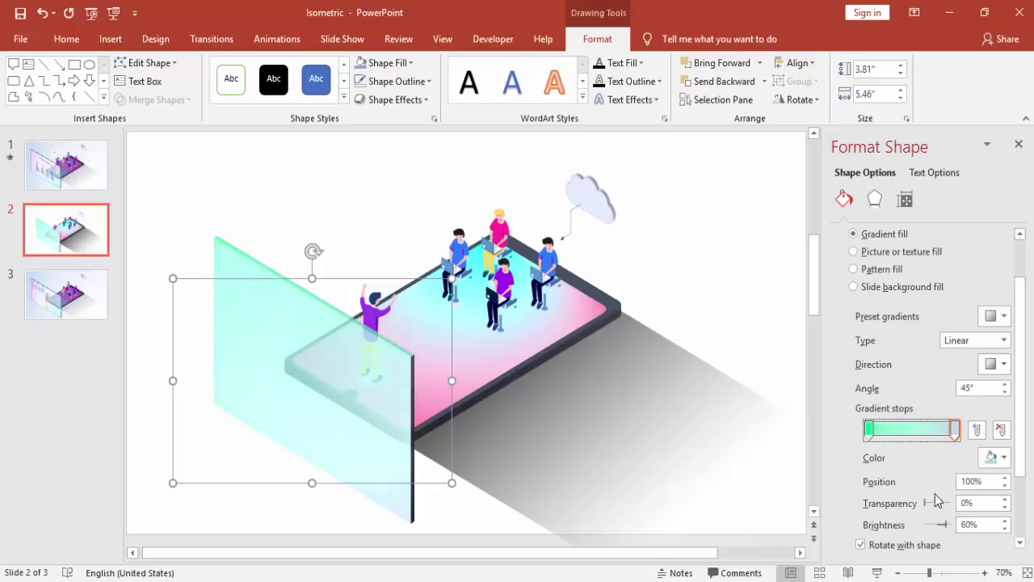
click(1004, 457)
click(927, 404)
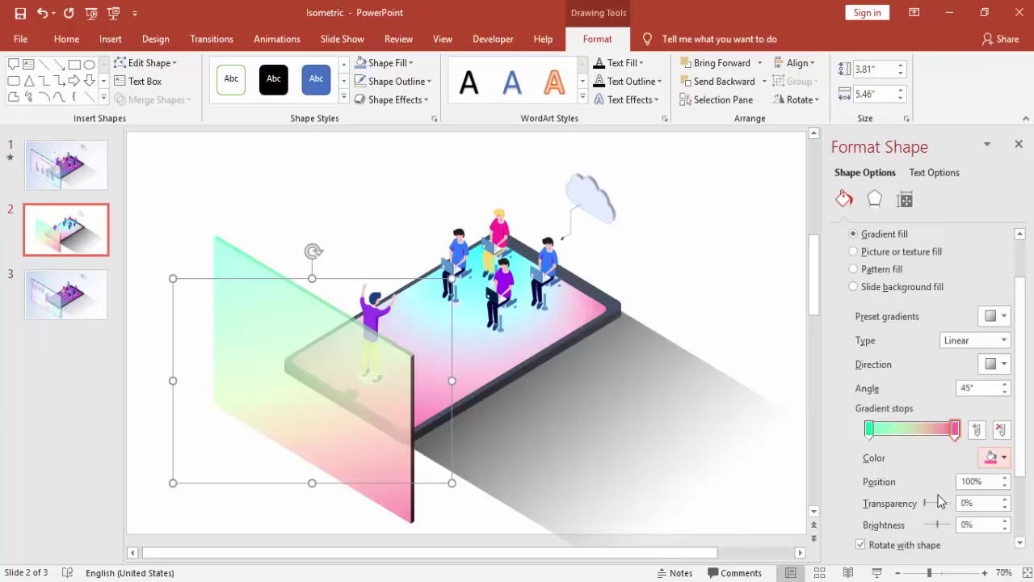
drag(927, 506, 930, 506)
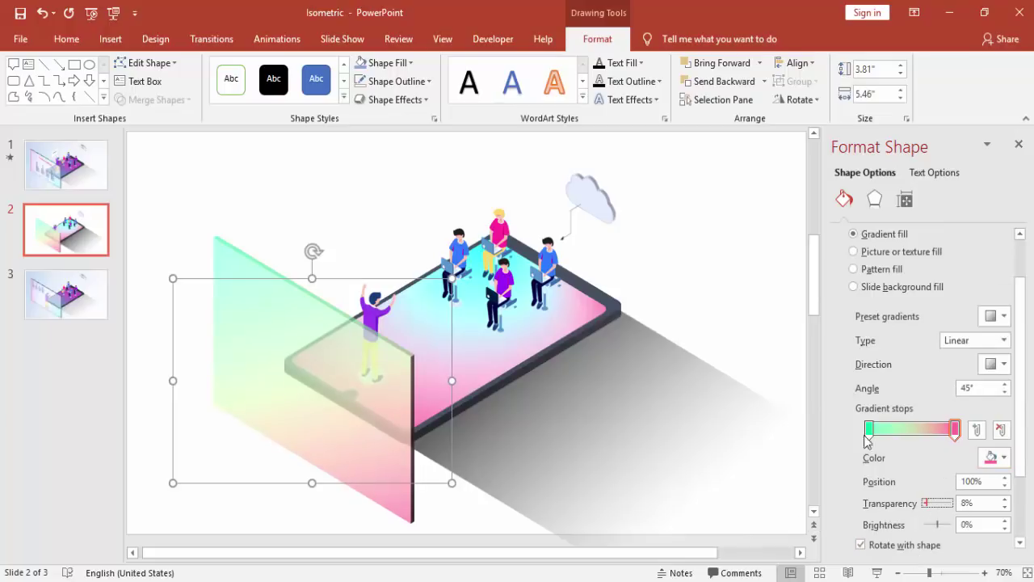
click(735, 281)
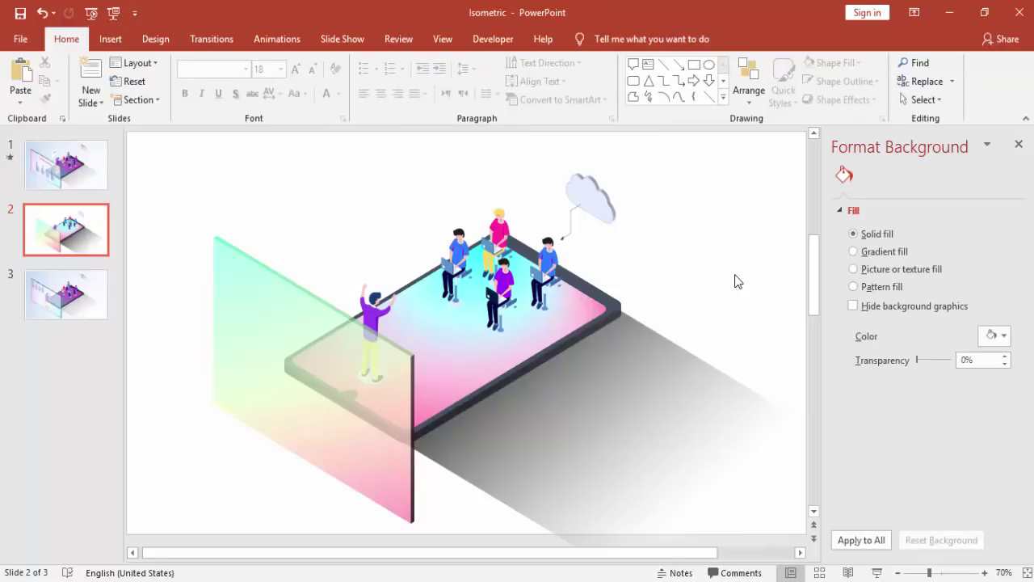
Step: Insert a clustered column chart with sample data onto the slide
click(111, 39)
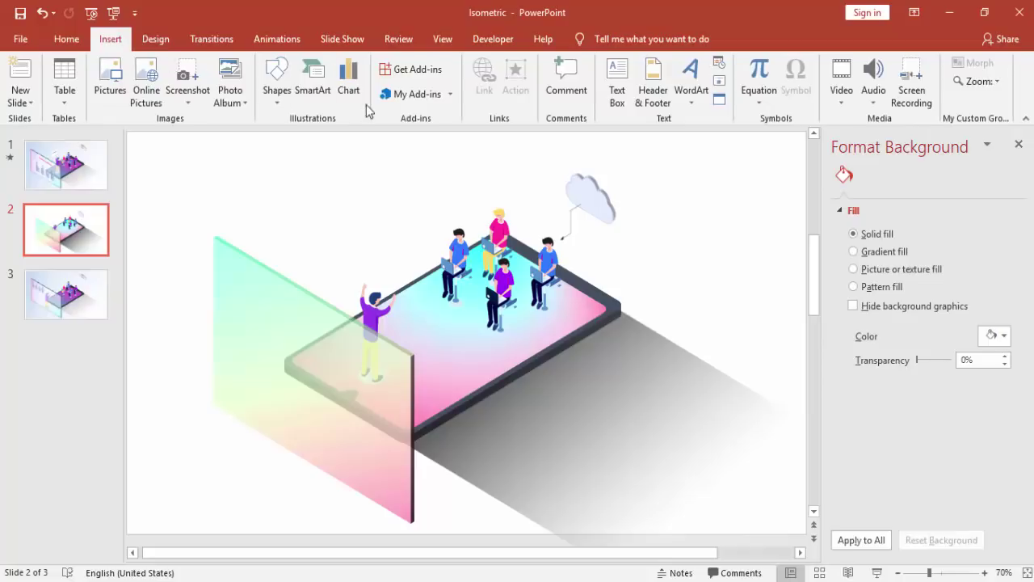
click(360, 95)
mouse_move(465, 230)
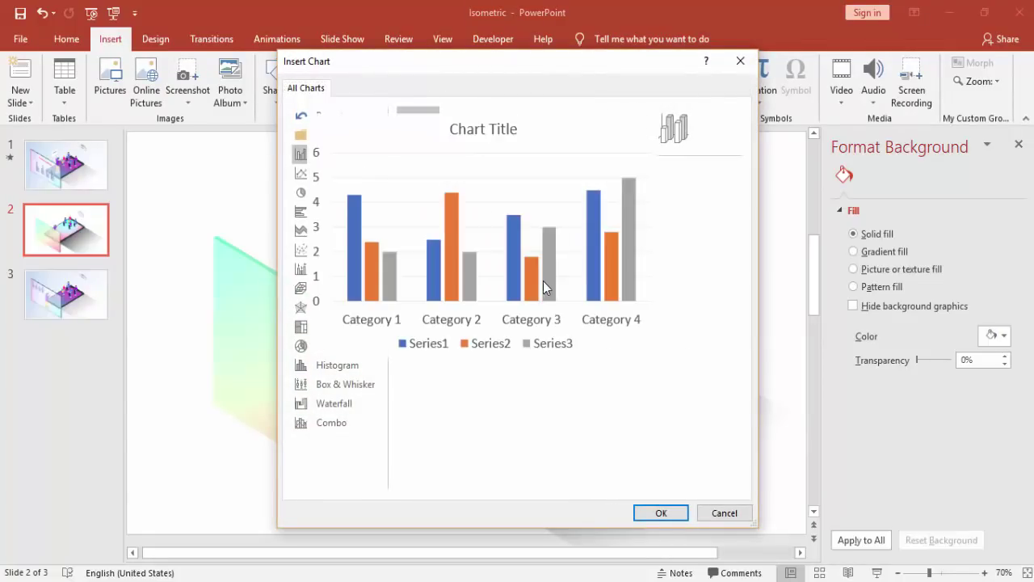
click(661, 513)
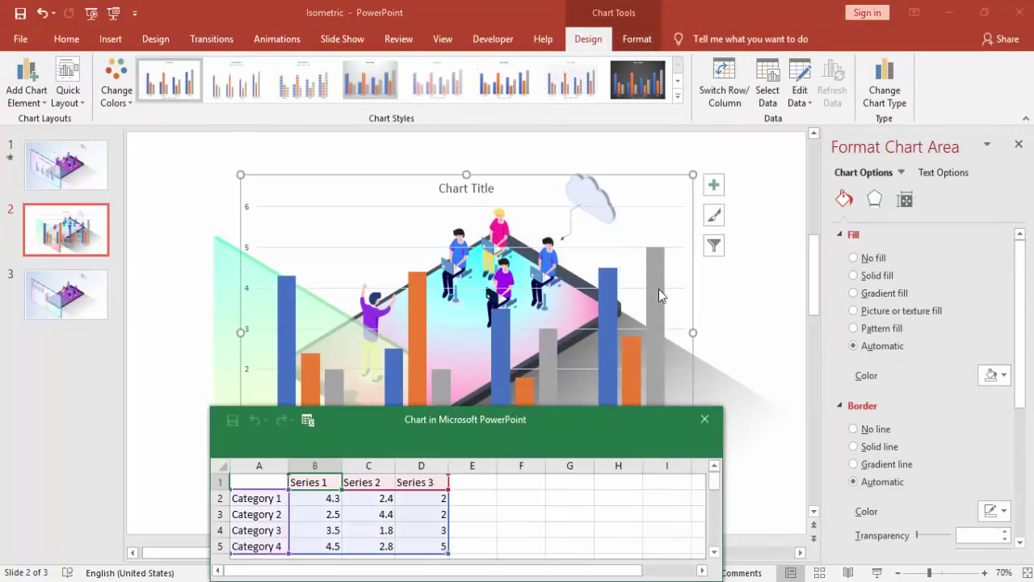
Step: Shrink the chart from its top-left corner so it sits below the platform's right side
click(673, 248)
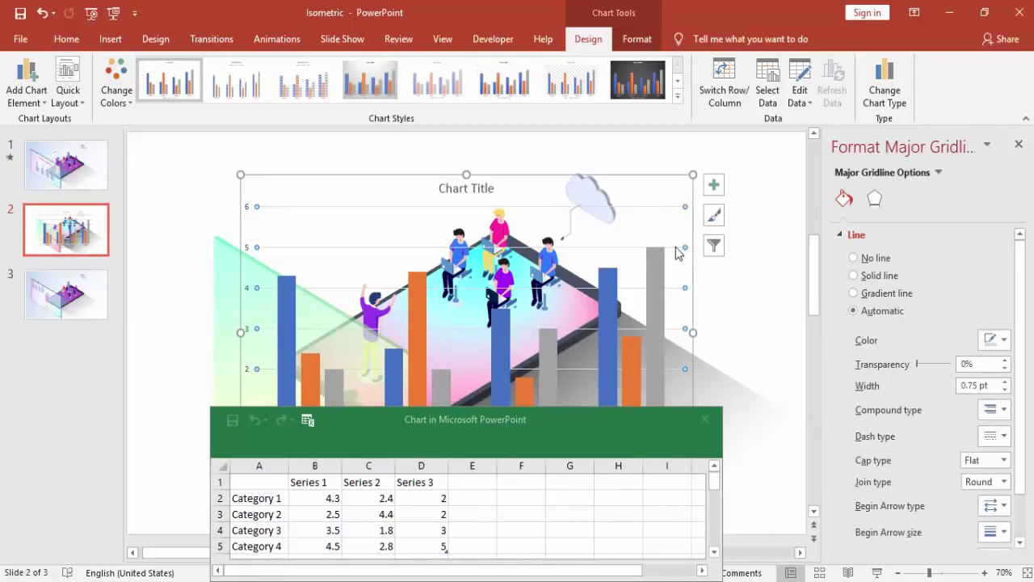
click(677, 253)
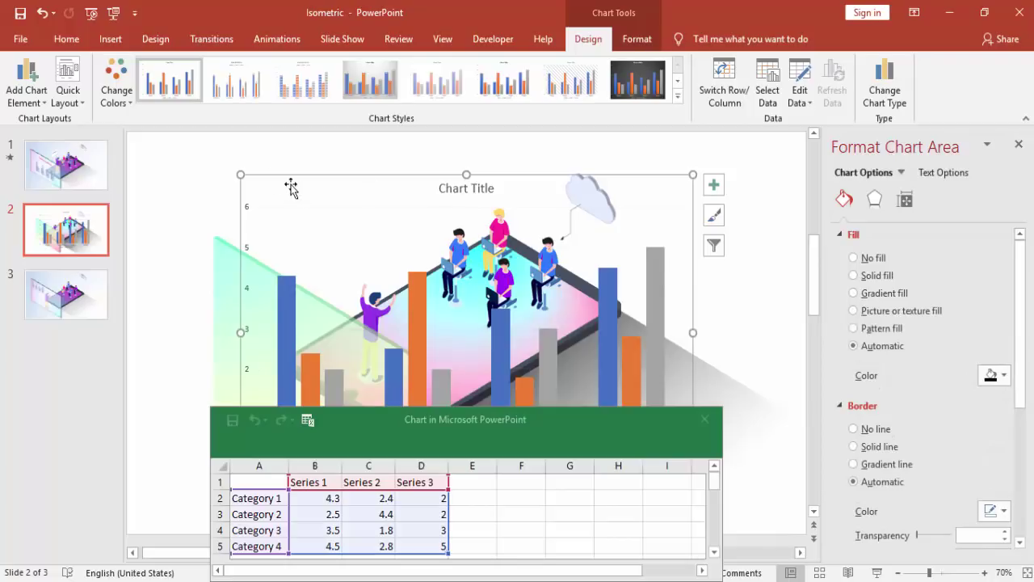
drag(241, 175, 392, 322)
click(757, 325)
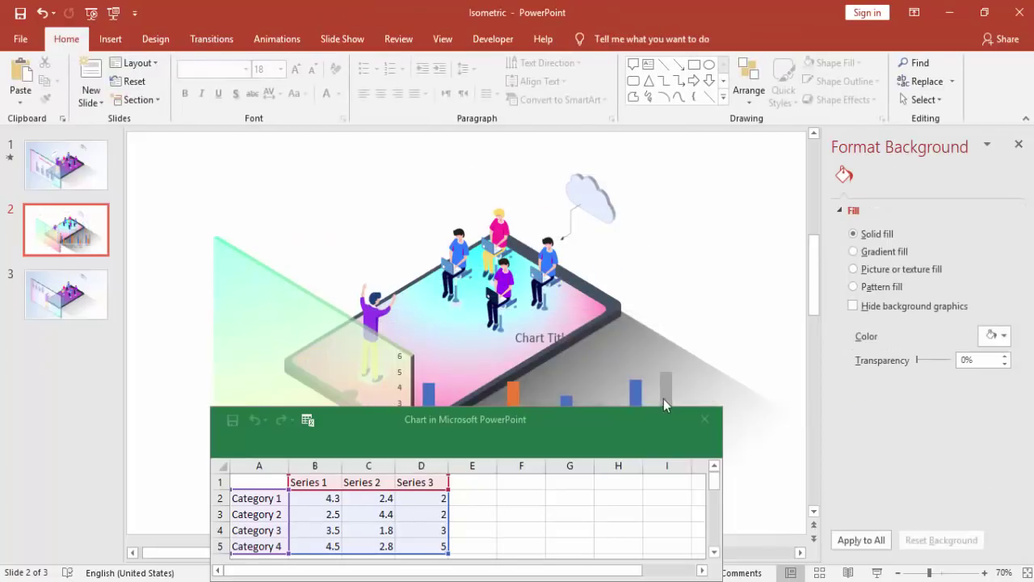
click(664, 397)
click(704, 418)
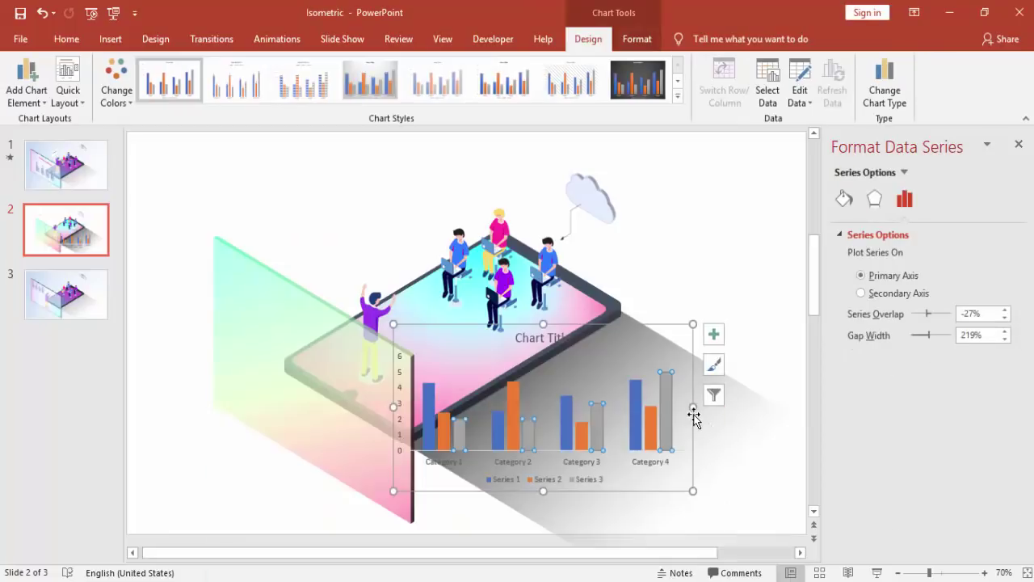
click(693, 416)
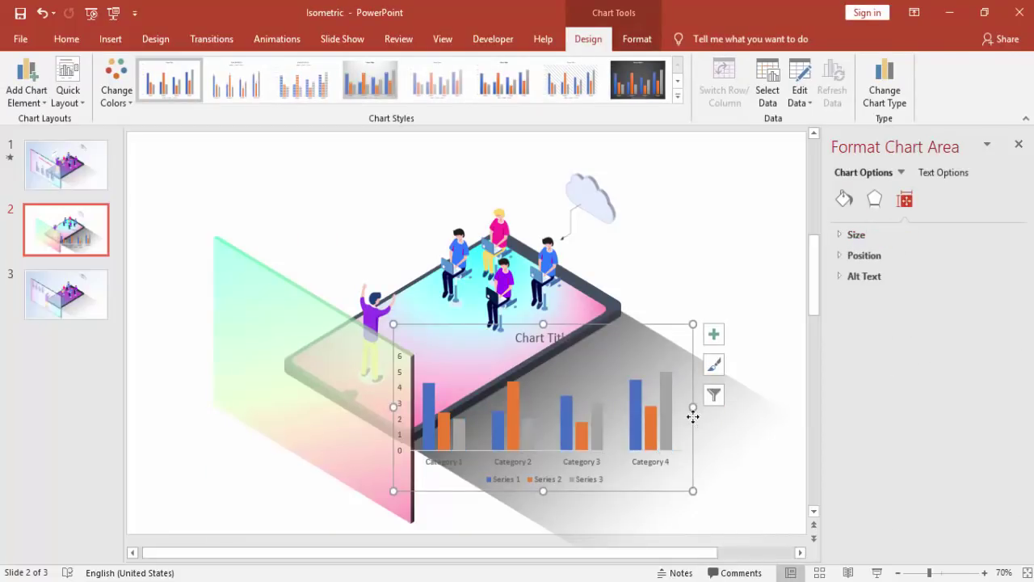
Step: Paste the chart as a picture and delete the original editable chart
click(692, 196)
right_click(692, 195)
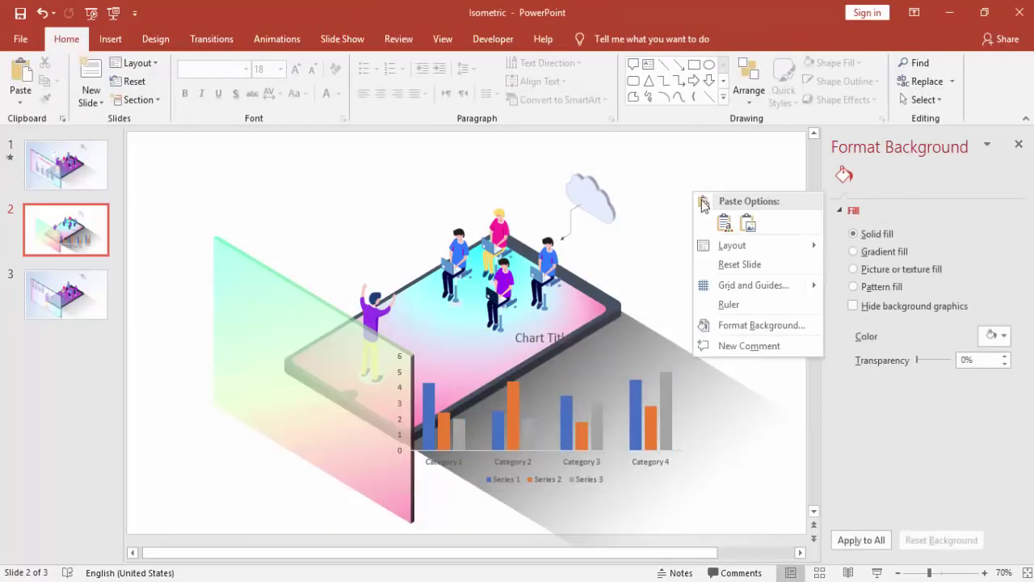
click(746, 224)
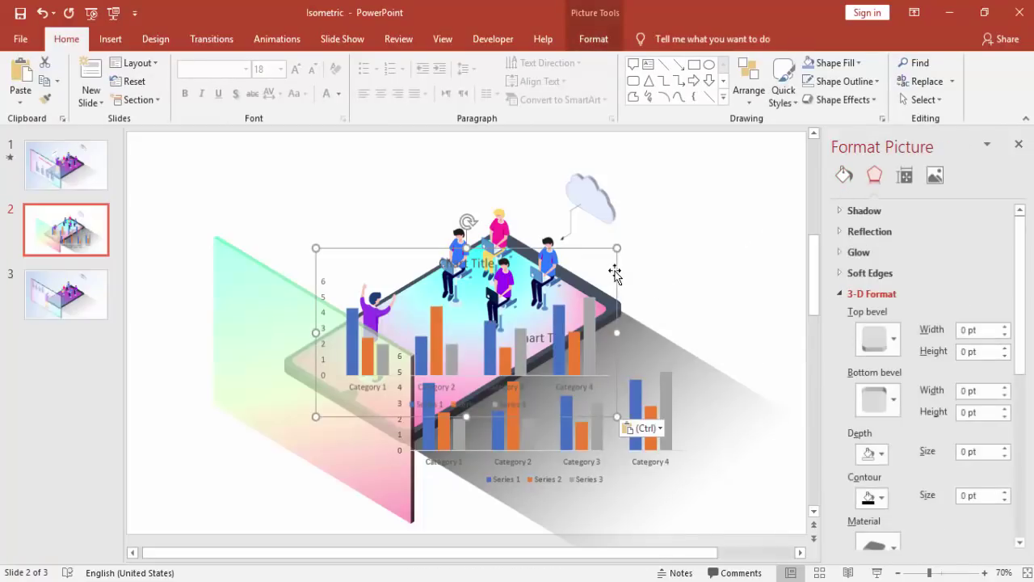
drag(616, 273, 716, 211)
click(686, 409)
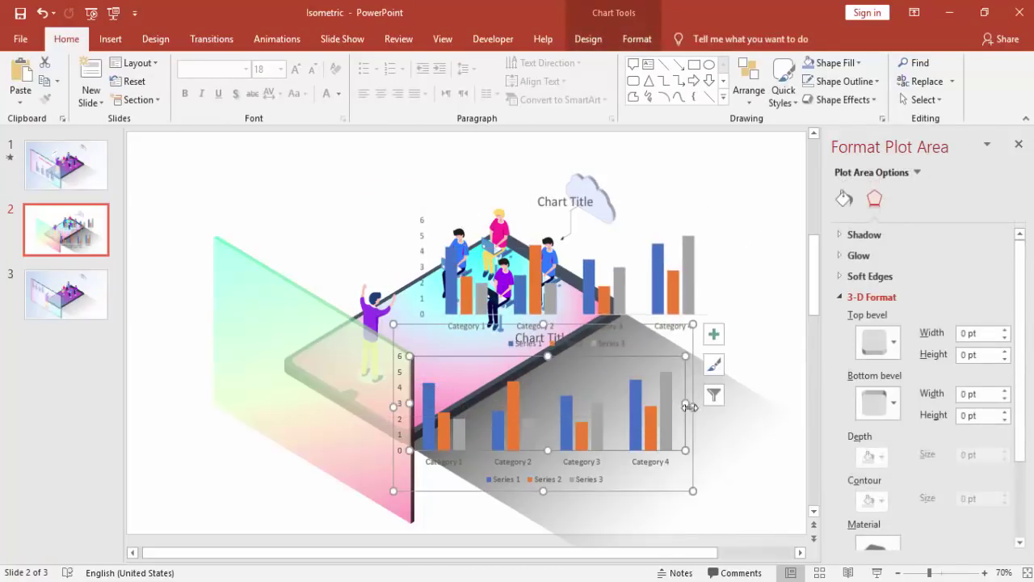
click(695, 424)
key(Delete)
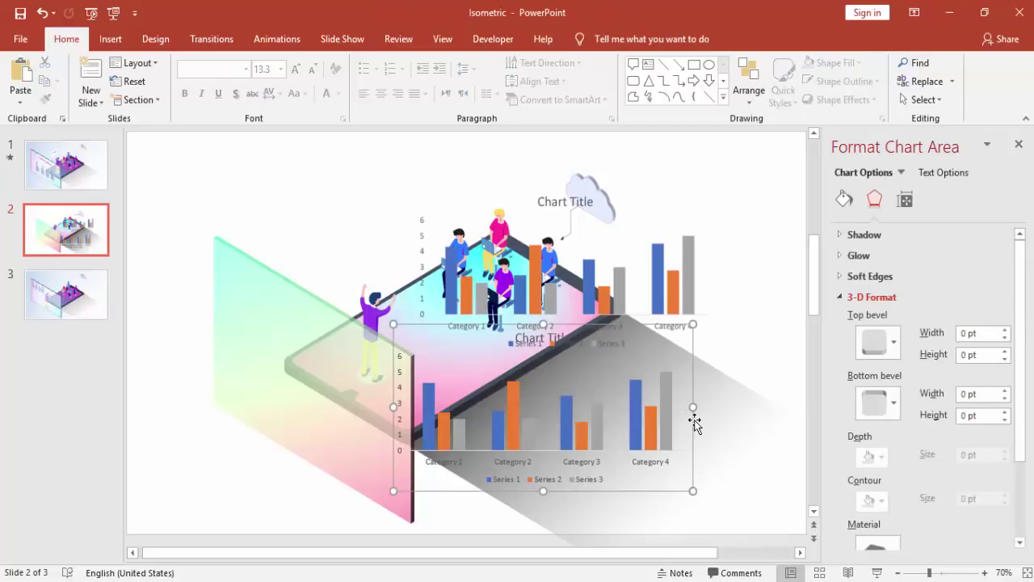
Step: Tilt the chart picture with the Isometric 3-D rotation preset (X 45°, Y 35°)
click(685, 283)
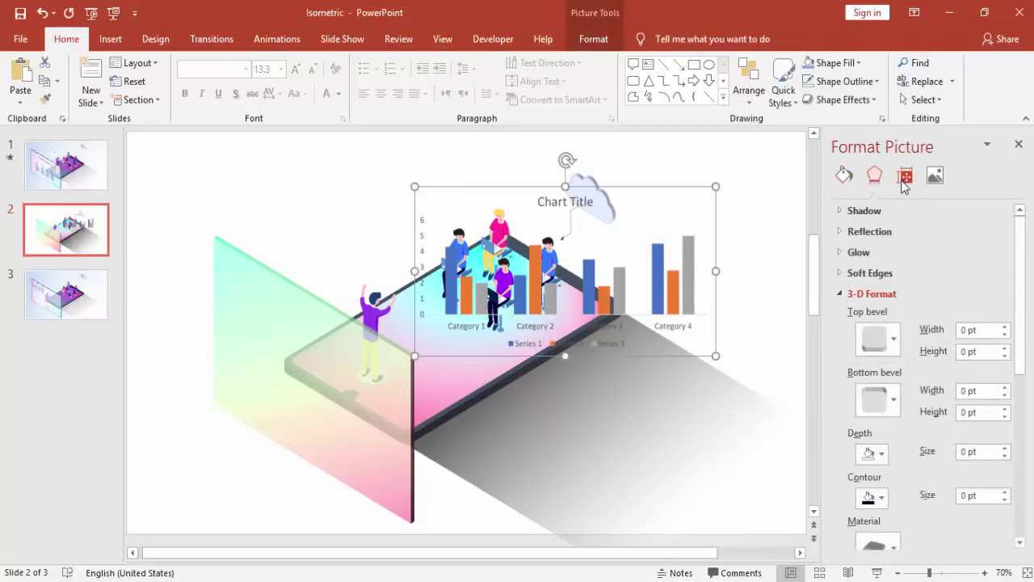
drag(1019, 339, 1019, 477)
click(1000, 408)
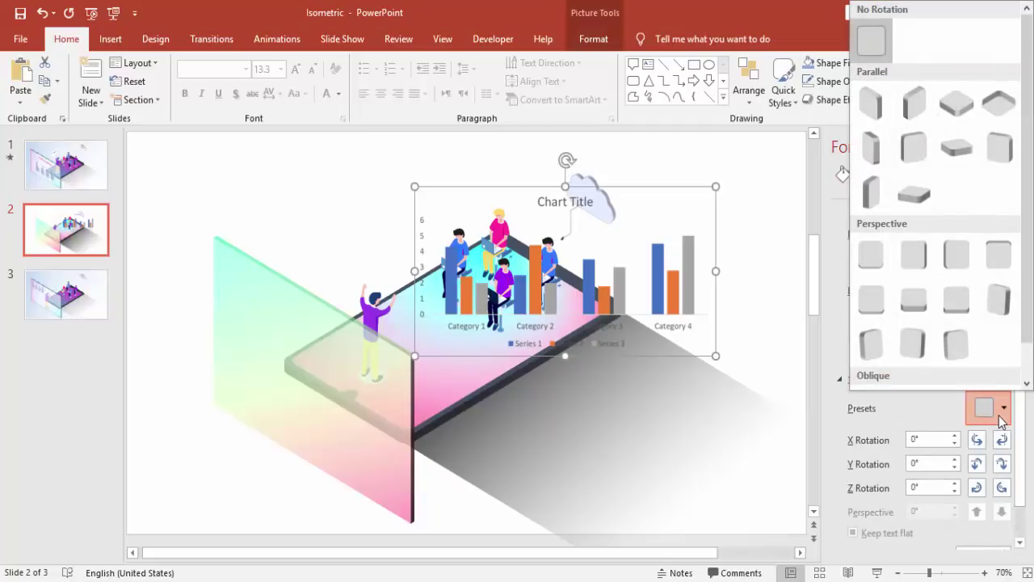
click(867, 96)
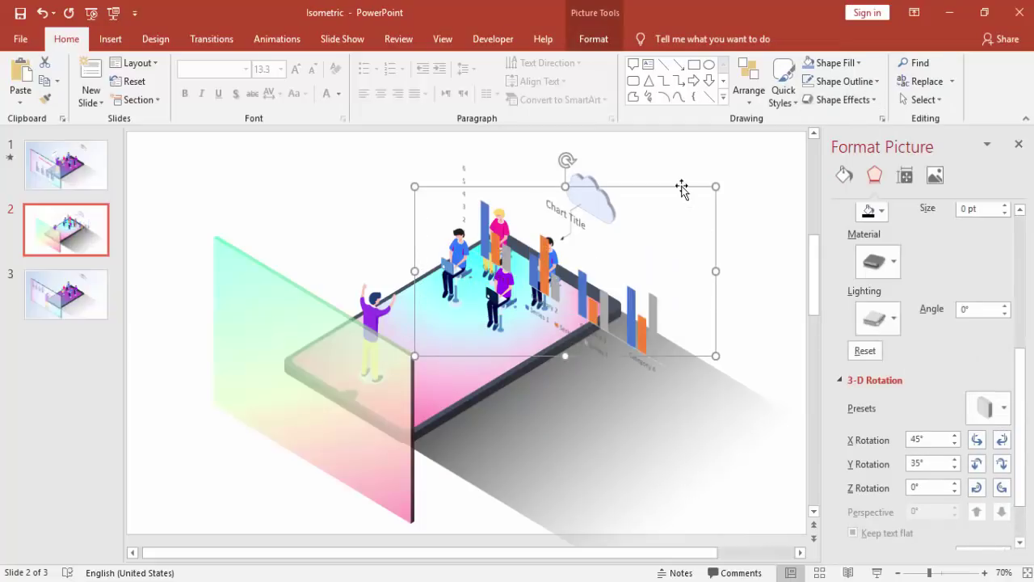
Step: Shrink the tilted chart picture and position it on the left wall panel
drag(681, 189, 432, 353)
click(318, 358)
click(300, 395)
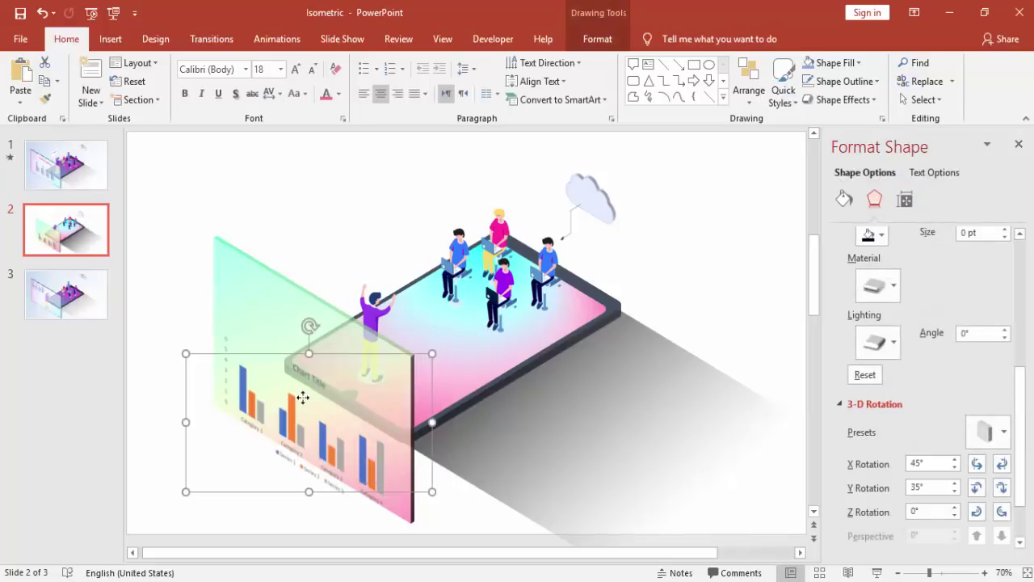
drag(268, 356, 271, 338)
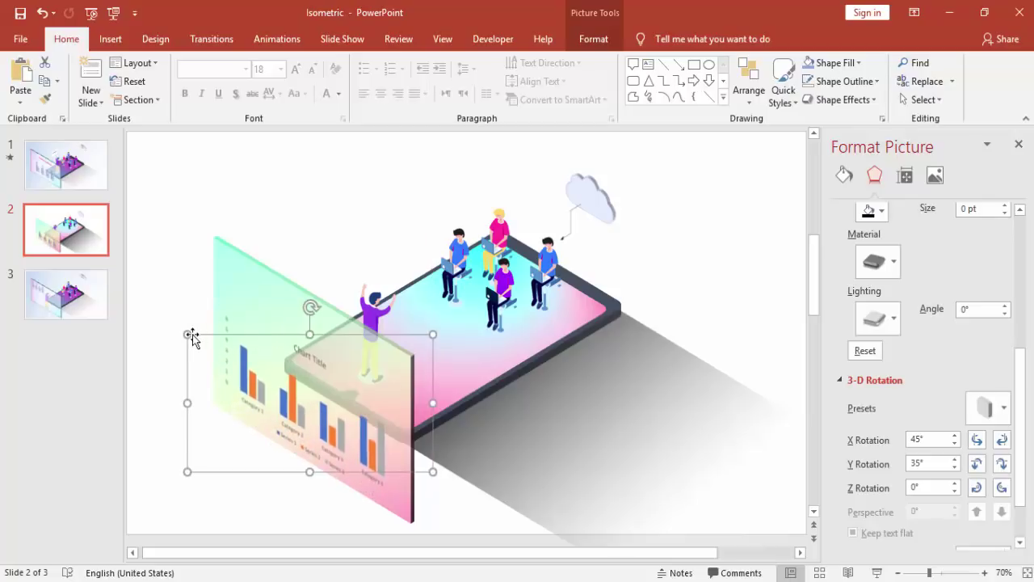
drag(188, 334, 238, 362)
drag(353, 363, 331, 358)
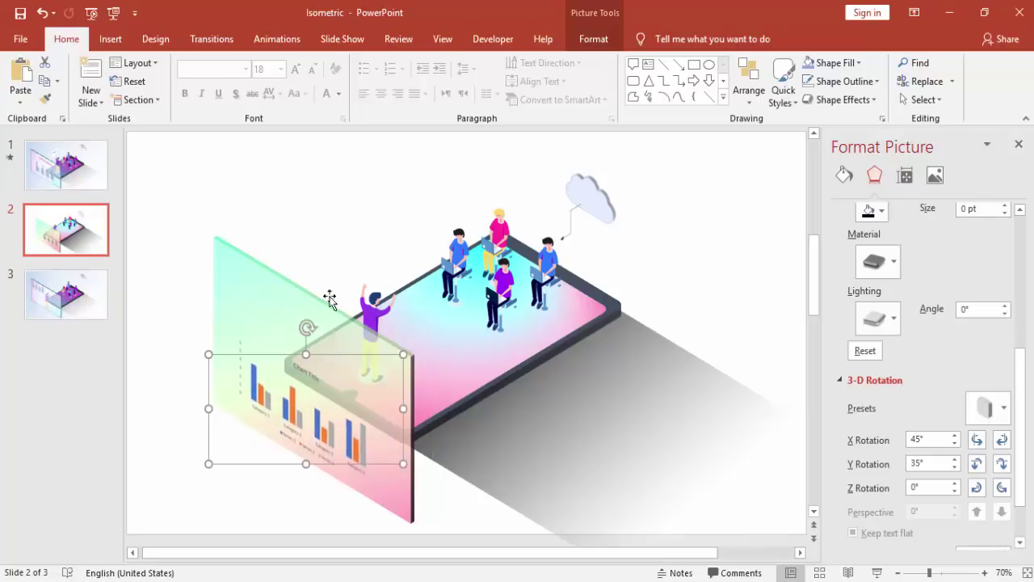
Step: Add a text box reading 'ONLINE CLASSES' near the slide's top-left
click(336, 228)
click(110, 39)
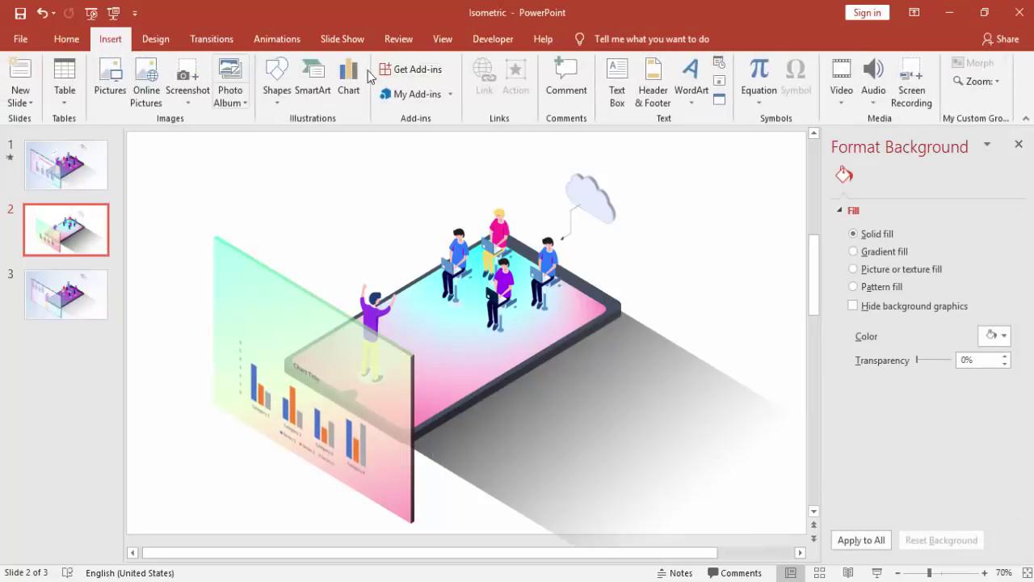
click(617, 89)
key(Escape)
click(325, 157)
text(ONLI)
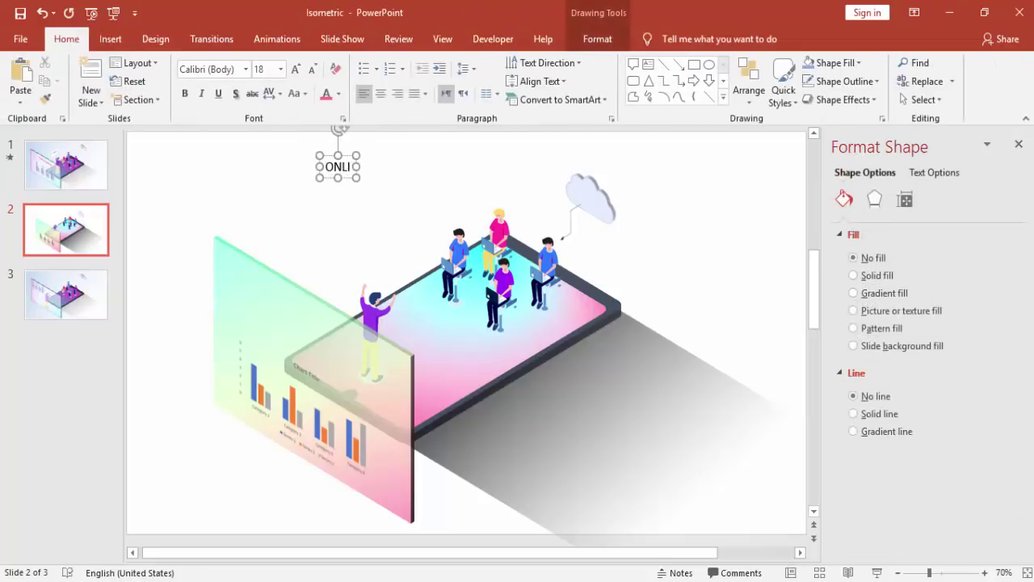
text(NE CLASSES)
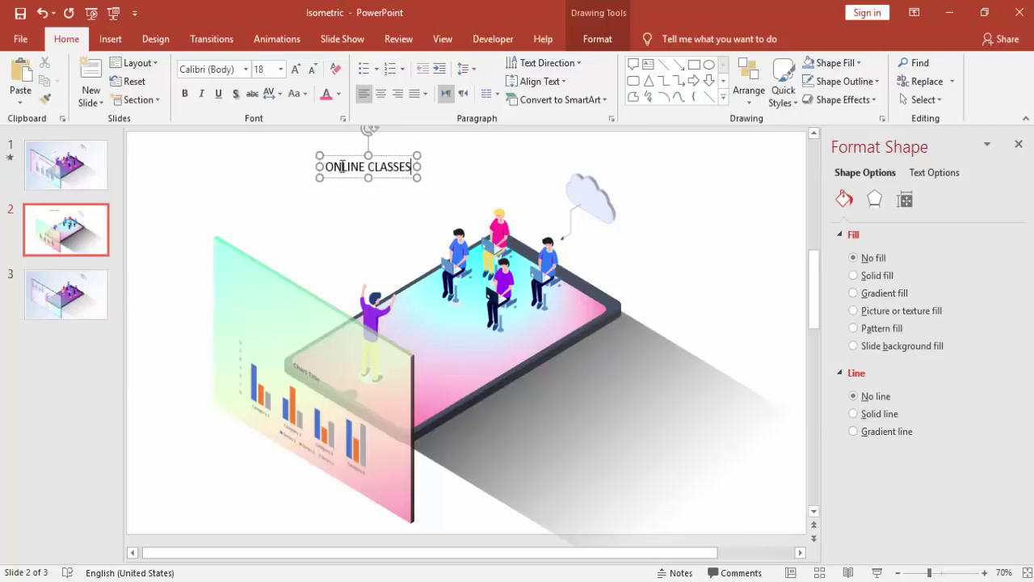
Step: Format the ONLINE CLASSES text in Helvetica with a pink font colour
click(378, 159)
click(208, 68)
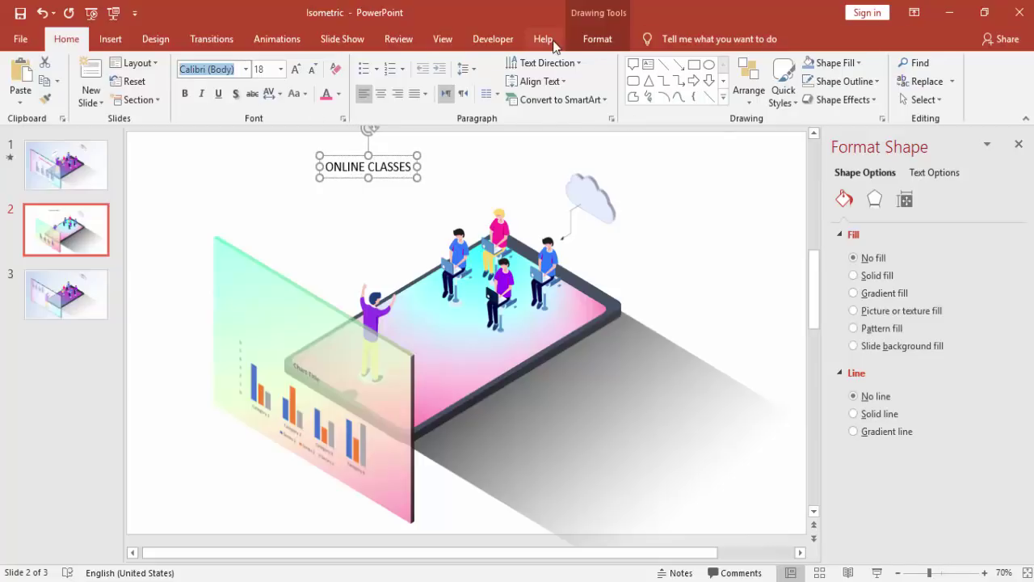
text(Helvetica)
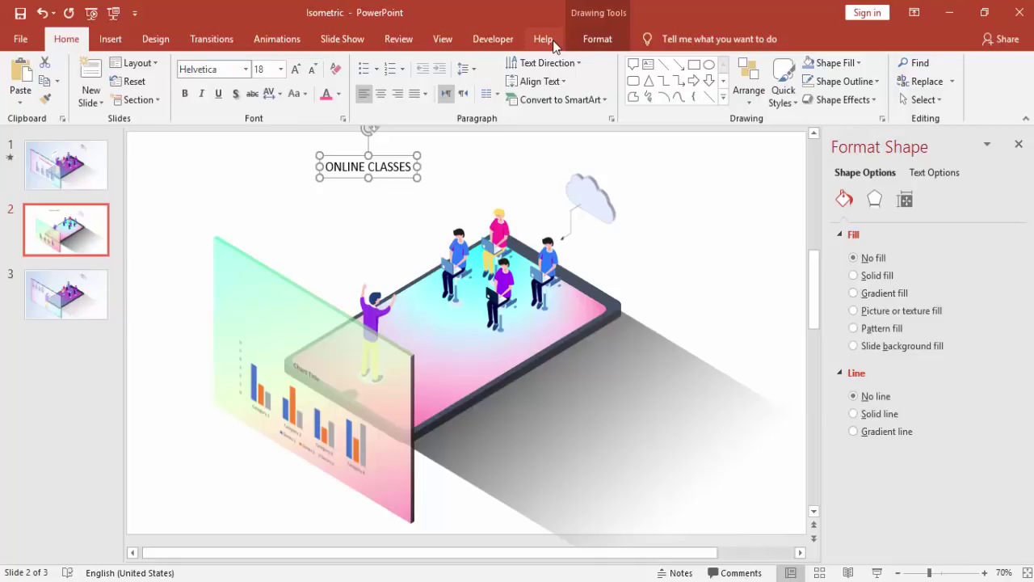
key(Return)
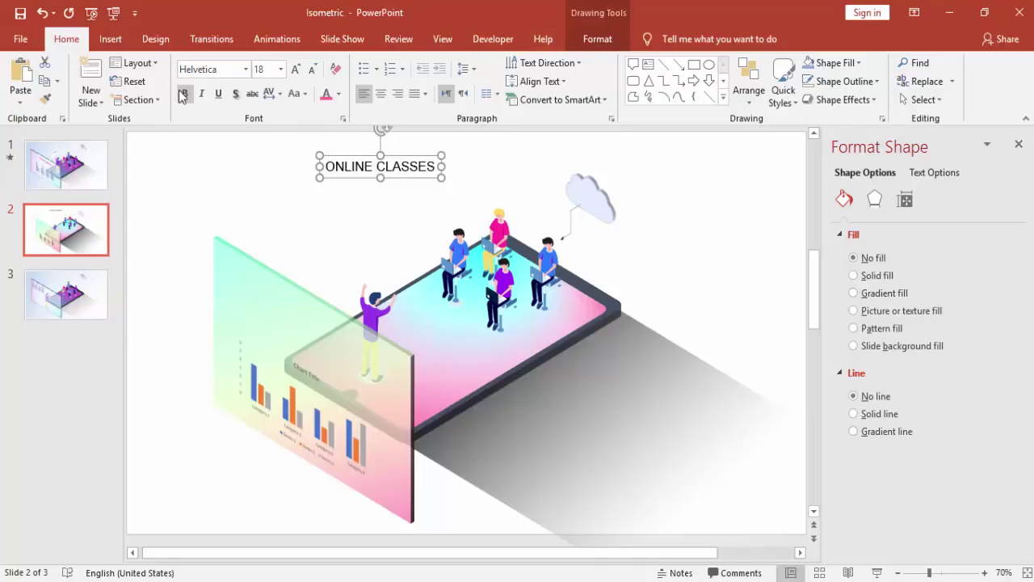
click(331, 95)
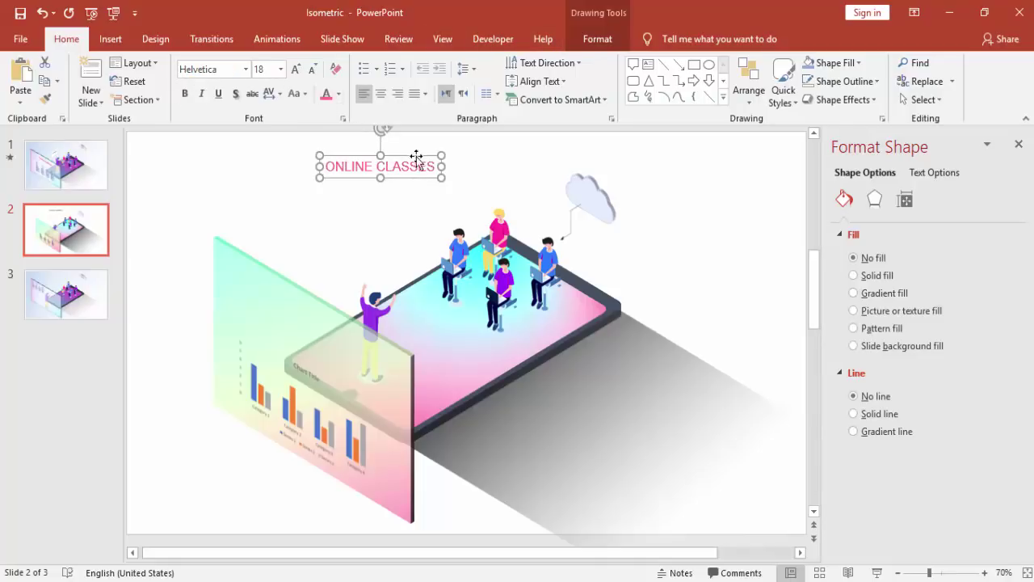
Step: Apply the isometric 3-D rotation preset (X 45°, Y 35°) to the ONLINE CLASSES title
click(874, 199)
drag(1023, 297, 1018, 437)
click(992, 364)
click(870, 103)
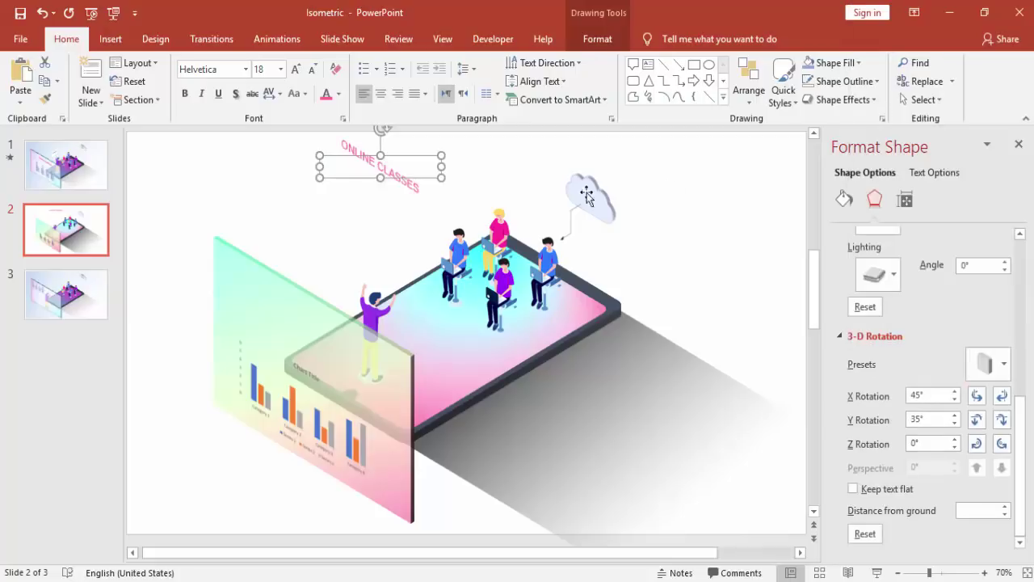
Step: Place the title on the chart panel and group it with the chart picture and panel
drag(409, 159, 343, 317)
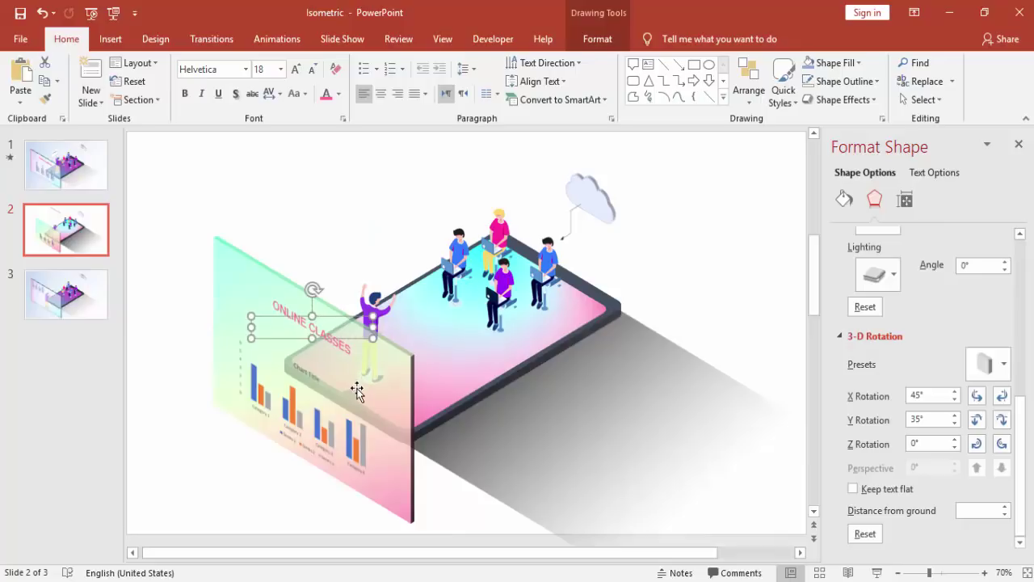
shift+click(315, 423)
shift+click(217, 269)
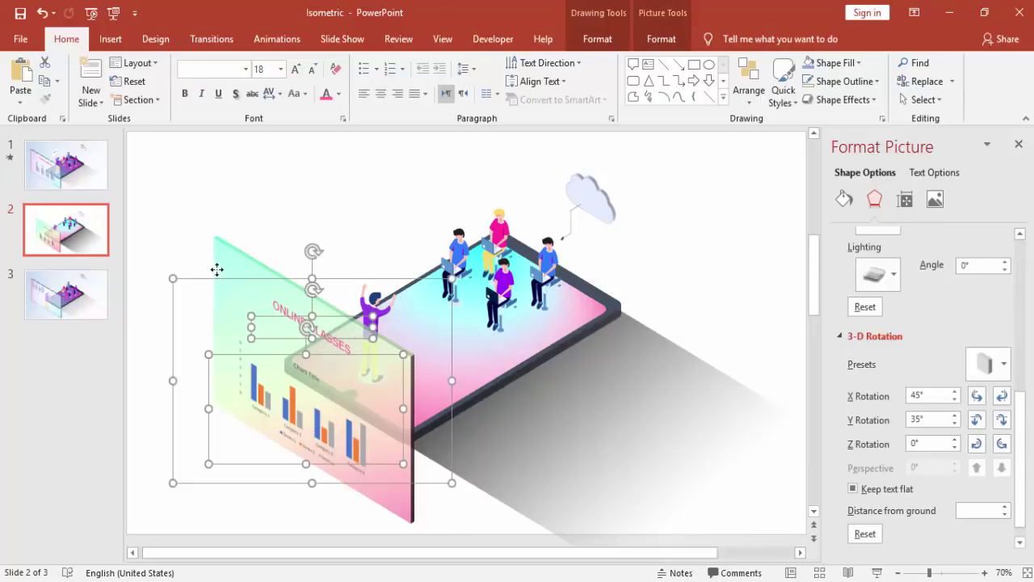
right_click(218, 279)
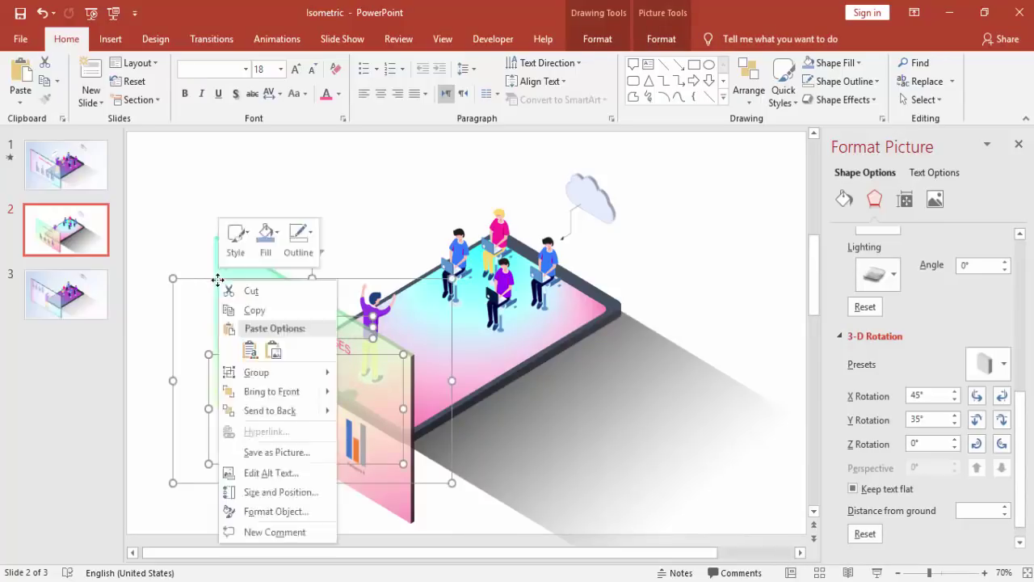
mouse_move(322, 372)
click(374, 374)
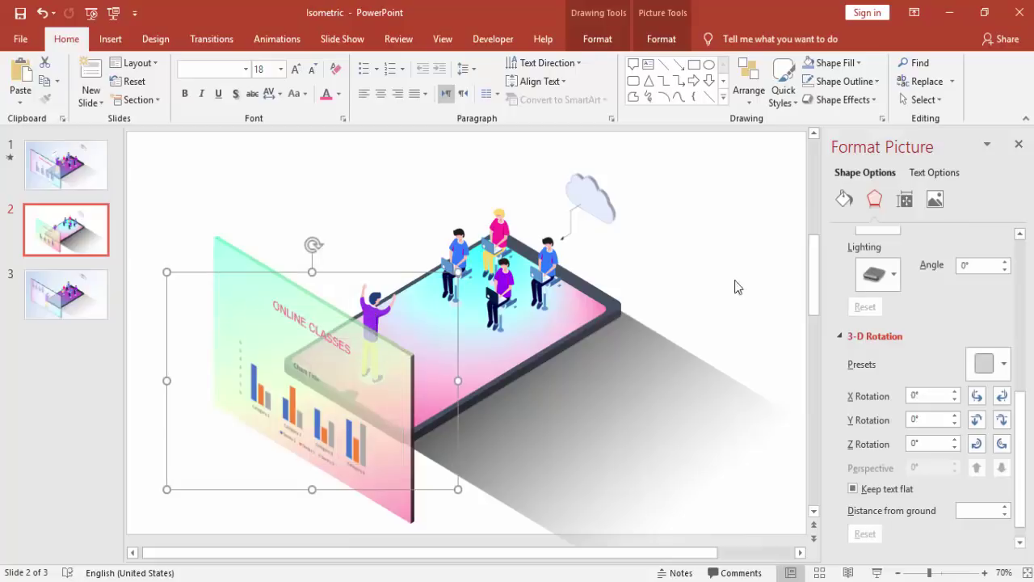
click(745, 268)
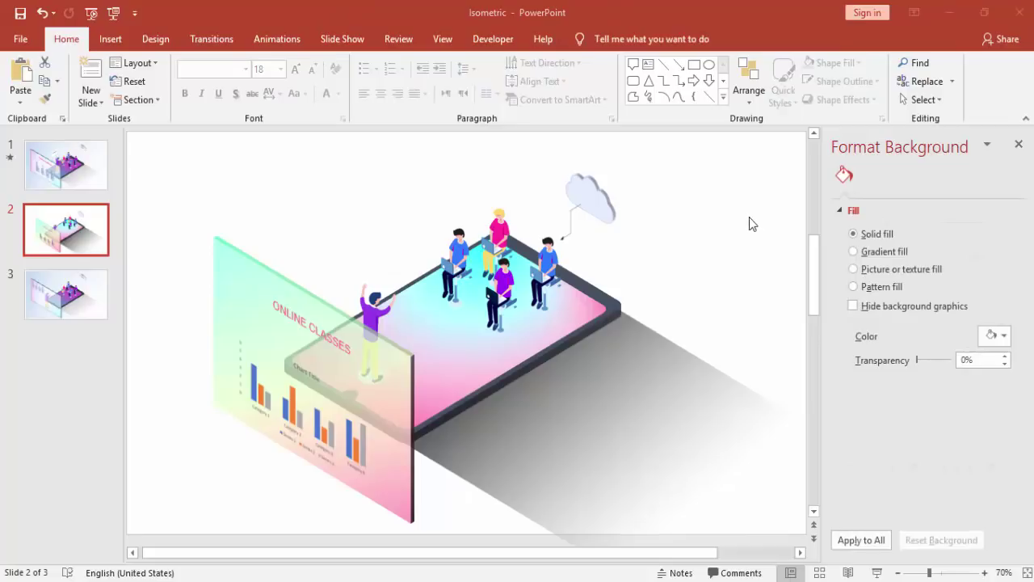
Step: Give the cloud shape a pale shadowed style
click(588, 193)
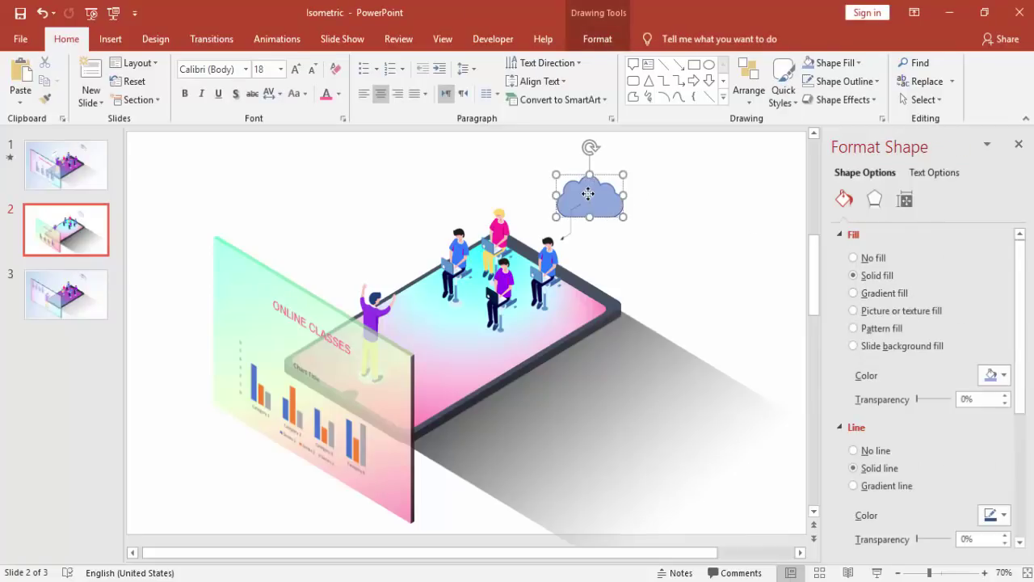
key(ctrl+shift+v)
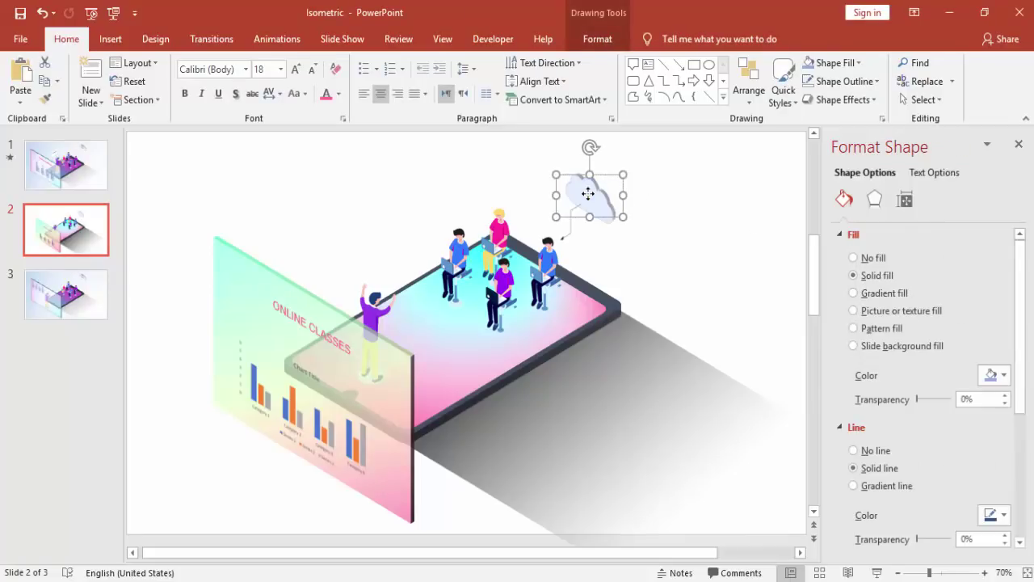
key(ctrl+z)
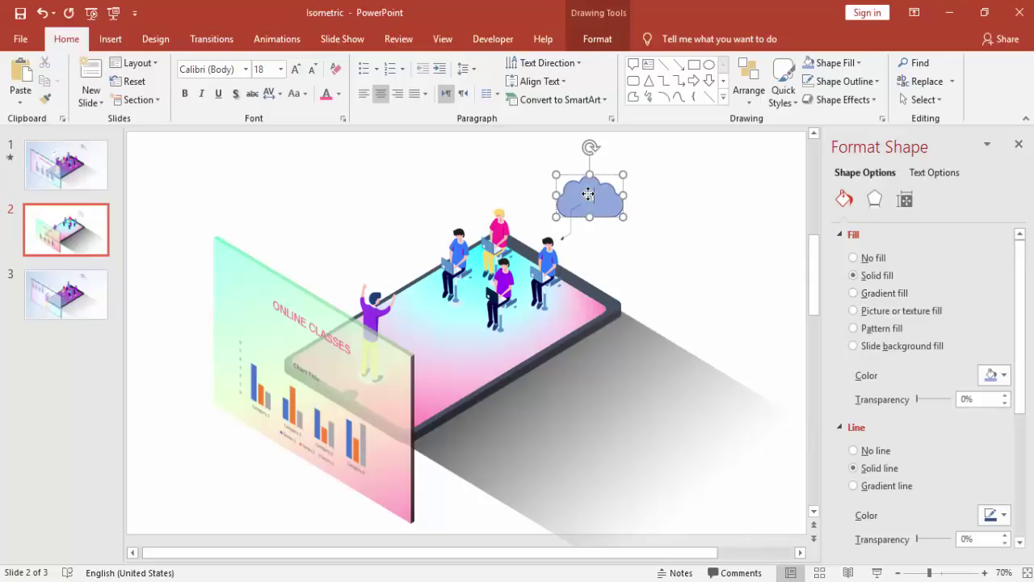
key(ctrl+z)
key(ctrl+y)
click(653, 189)
Step: Colour the cloud's 'Cloud based' text with the standard blue swatch
click(600, 189)
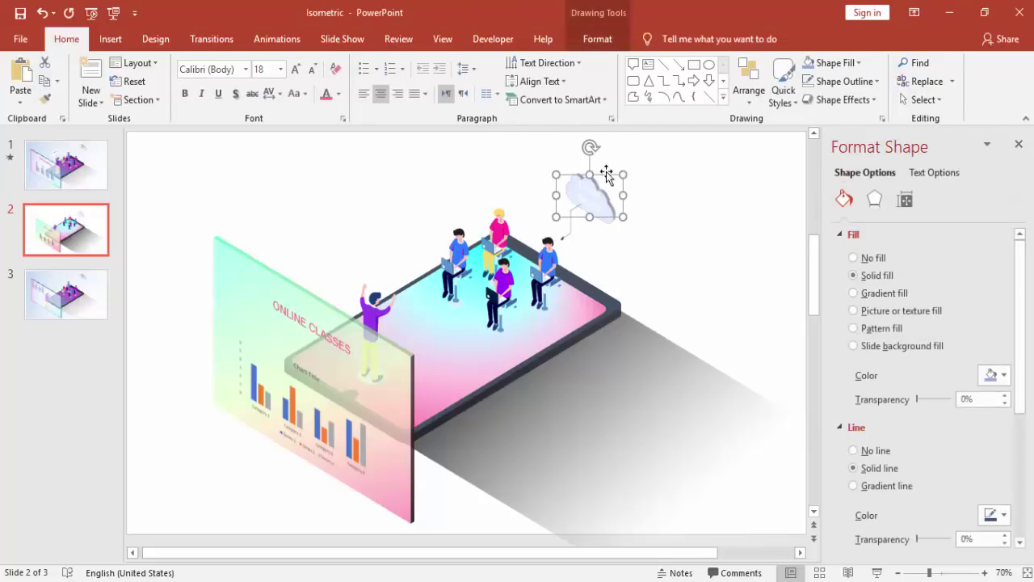
click(339, 94)
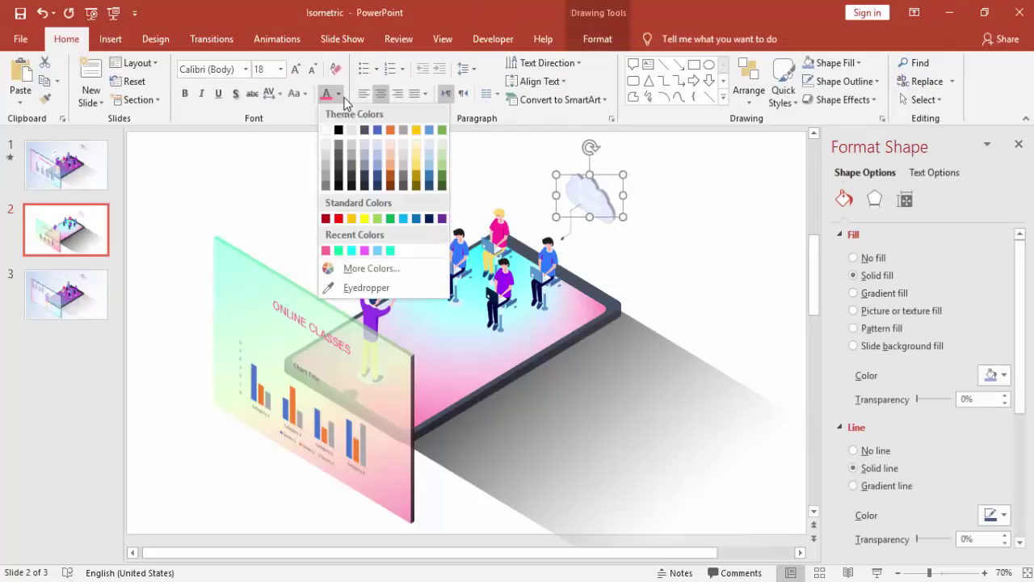
click(418, 219)
click(706, 239)
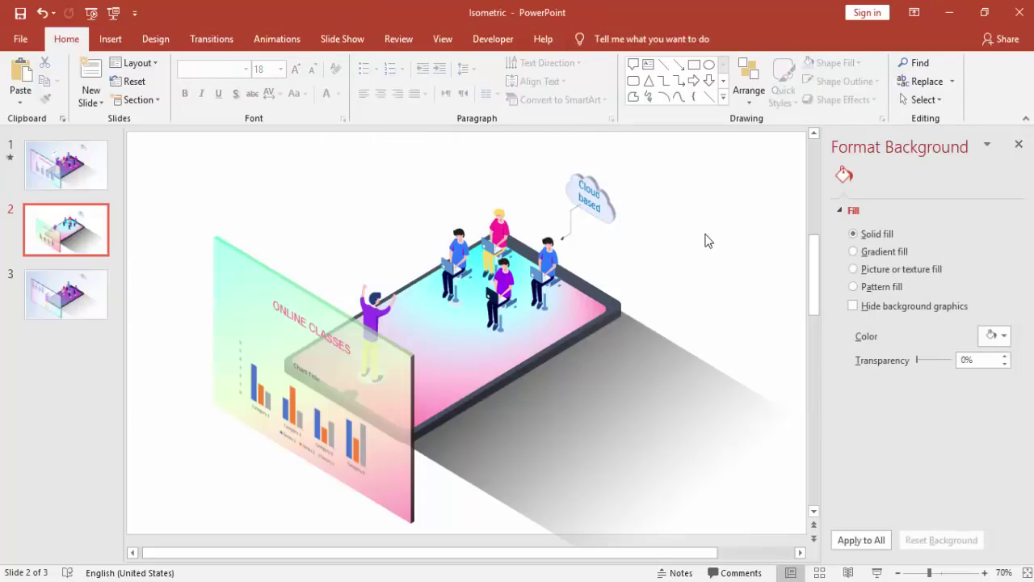
Step: Close the Format Background pane and give the group of people a Fly In entrance
click(1018, 144)
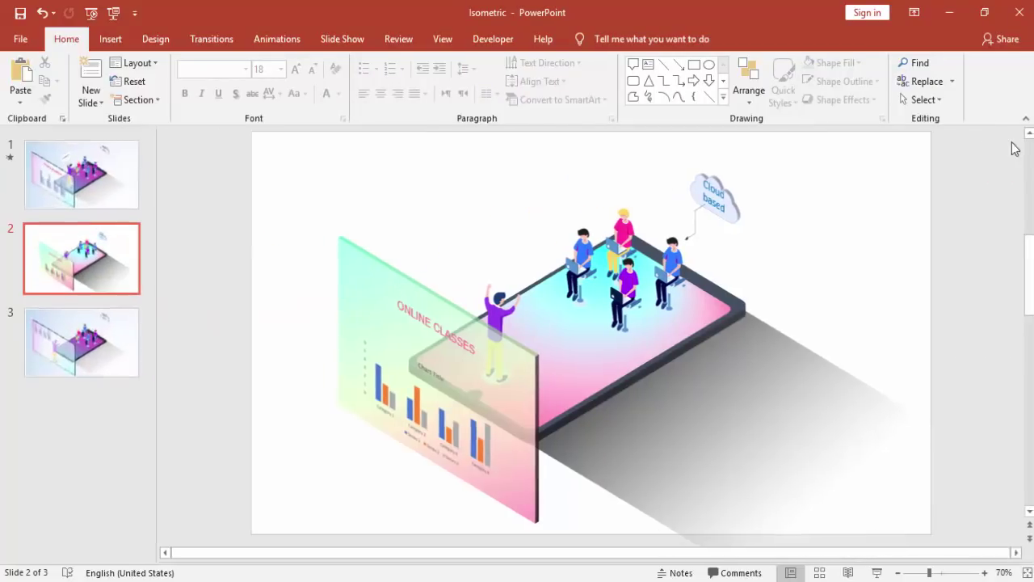
click(276, 42)
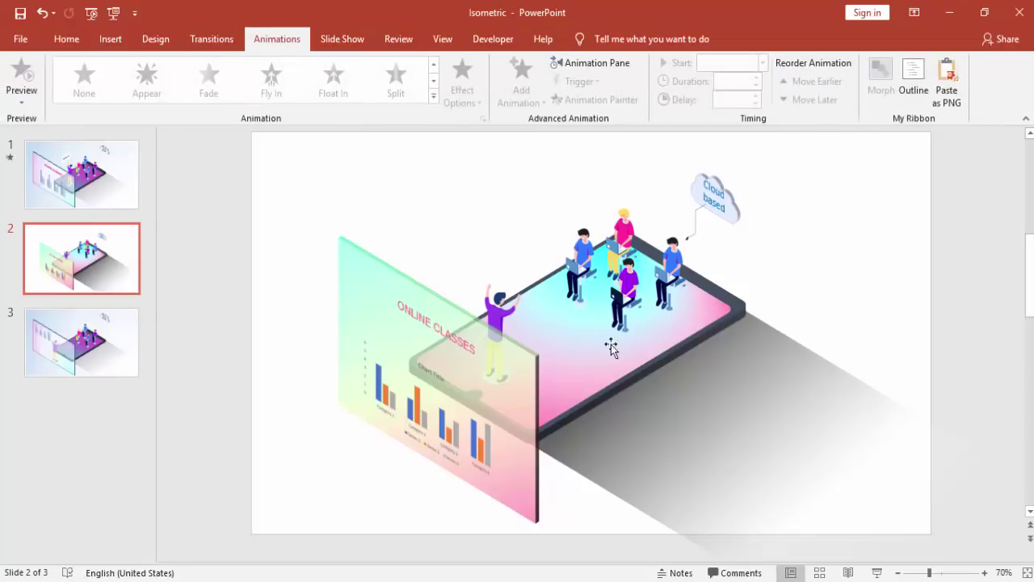
click(638, 372)
click(547, 289)
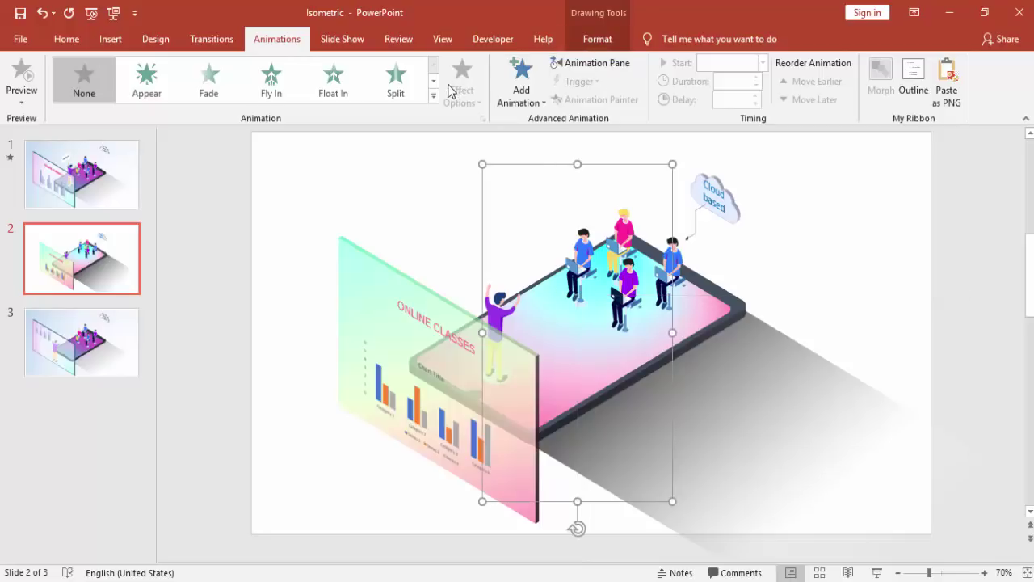
click(275, 84)
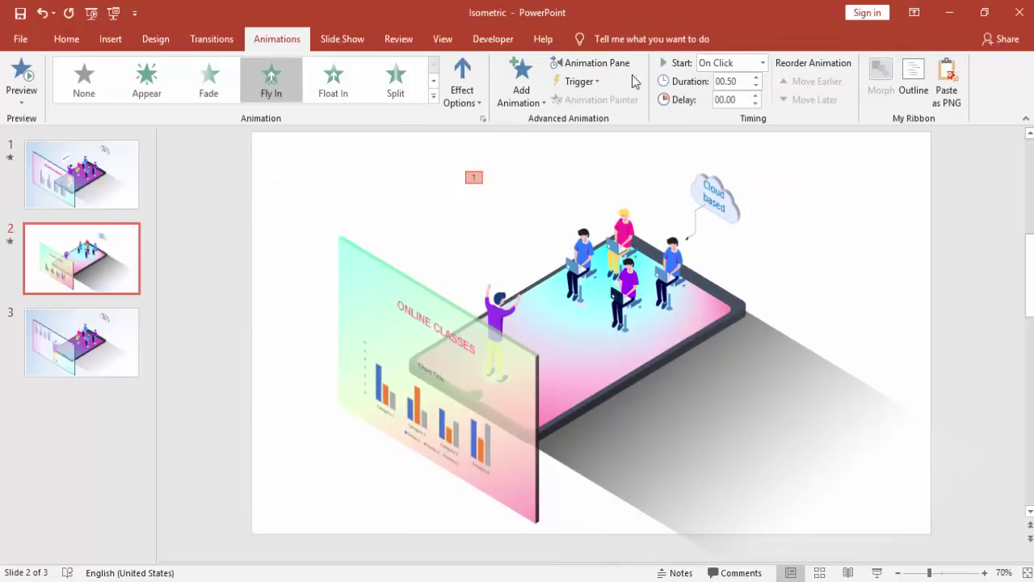
Step: Open the Animation Pane and select the shadow rectangle to animate next
click(592, 65)
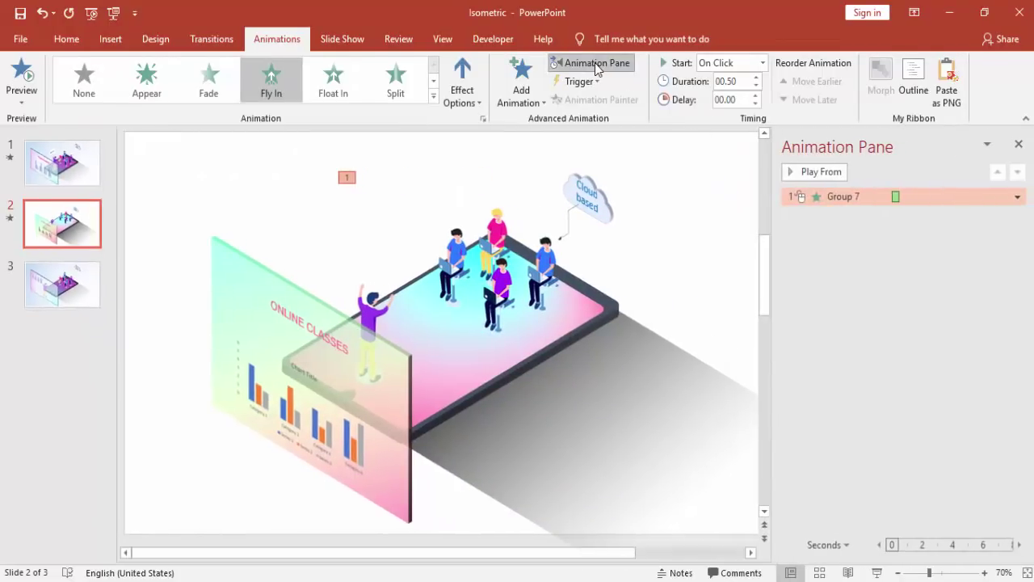
click(506, 398)
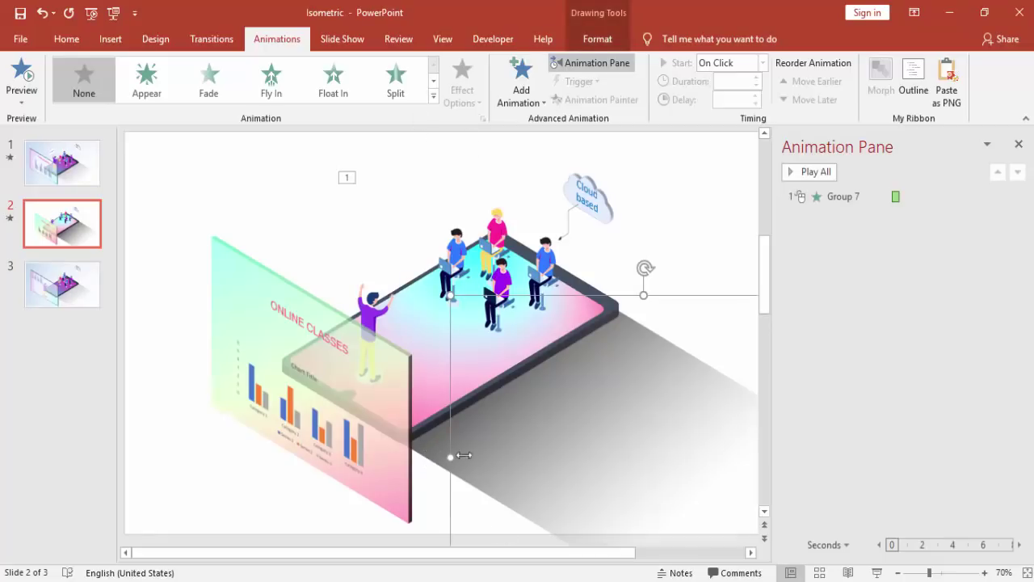
click(433, 96)
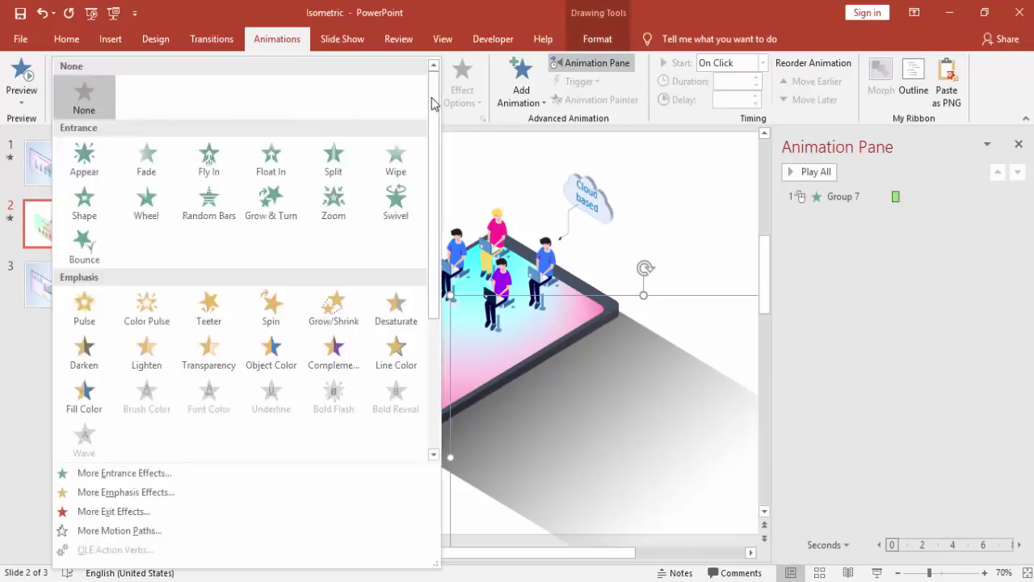
Step: Give Rectangle 8 a Wipe from the left that starts With Previous
click(403, 171)
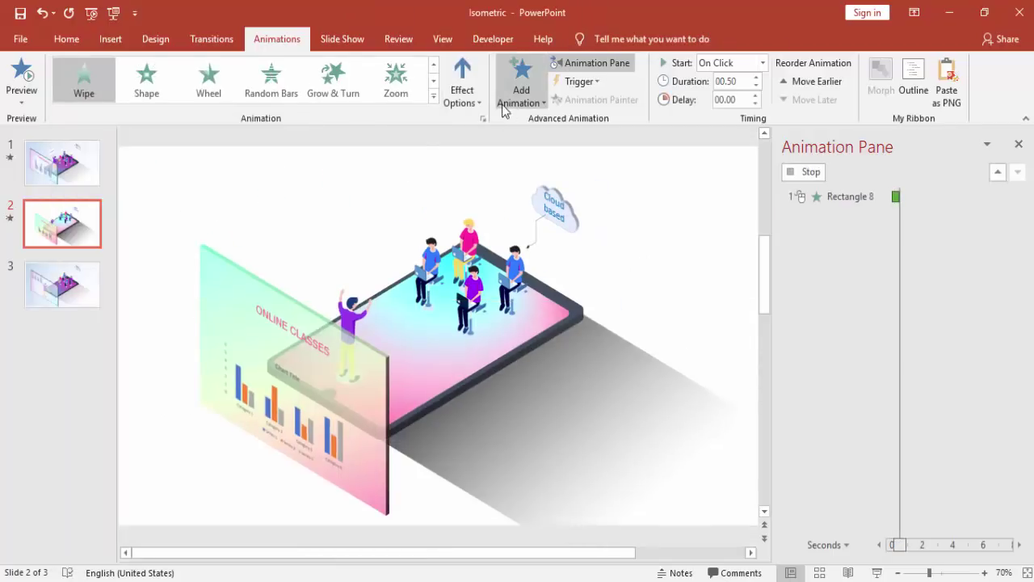
click(467, 103)
click(491, 183)
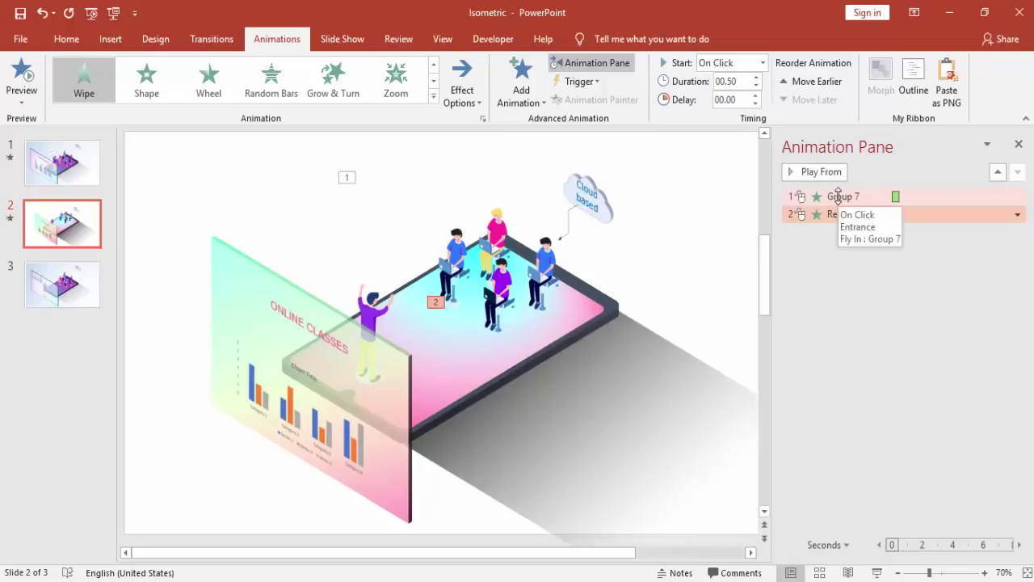
click(840, 199)
double_click(834, 213)
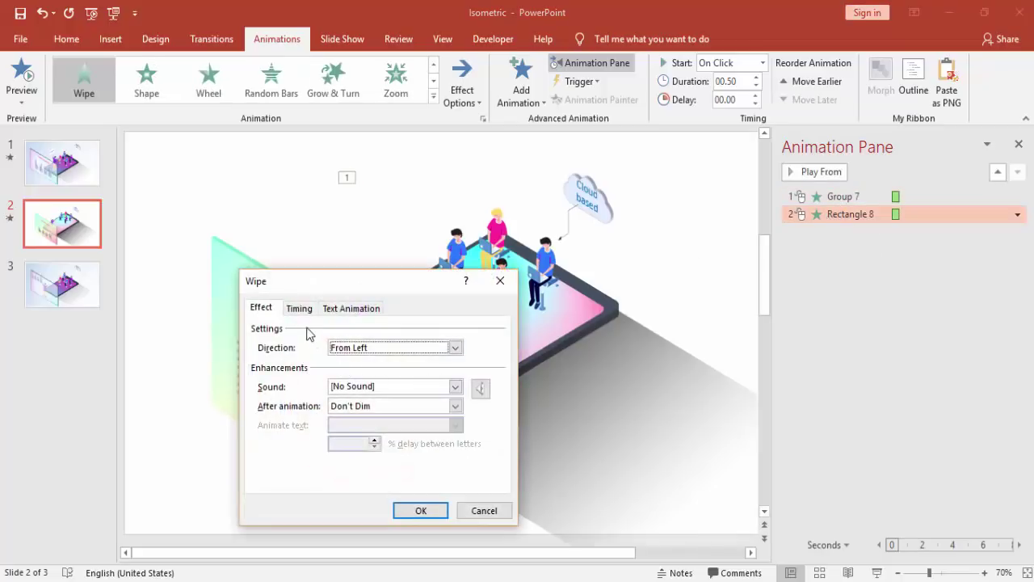
click(301, 312)
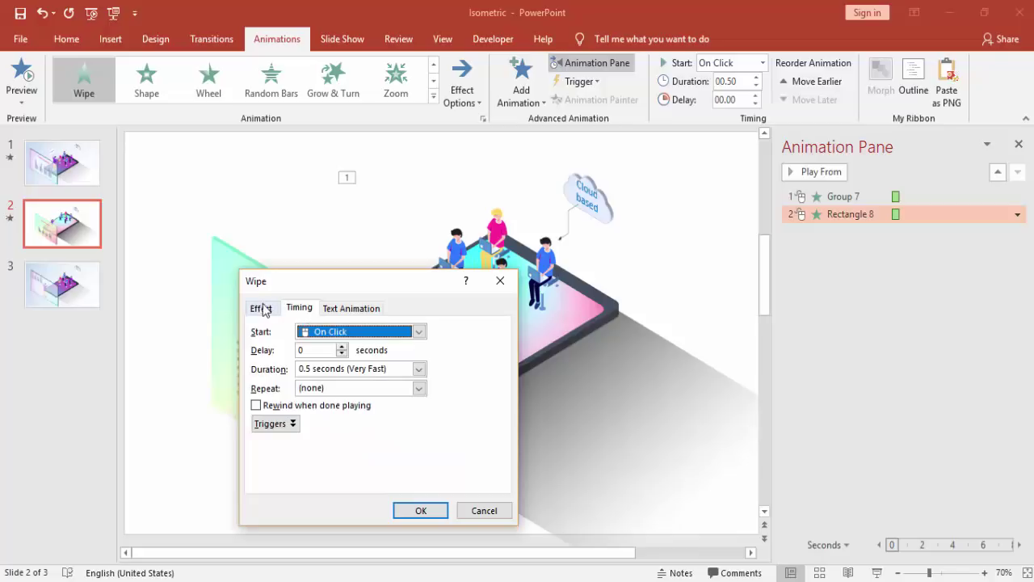
click(263, 308)
click(294, 310)
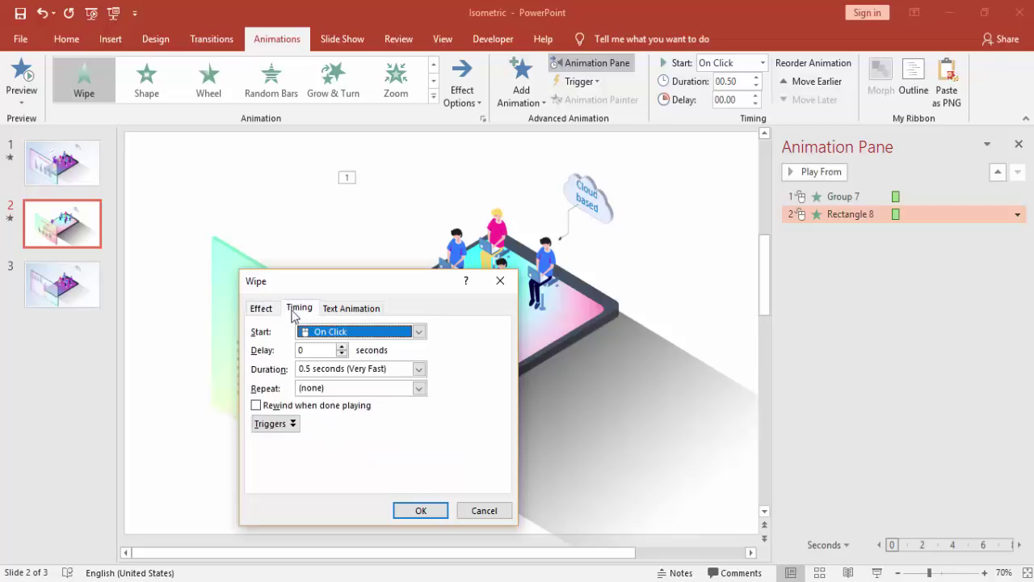
click(418, 331)
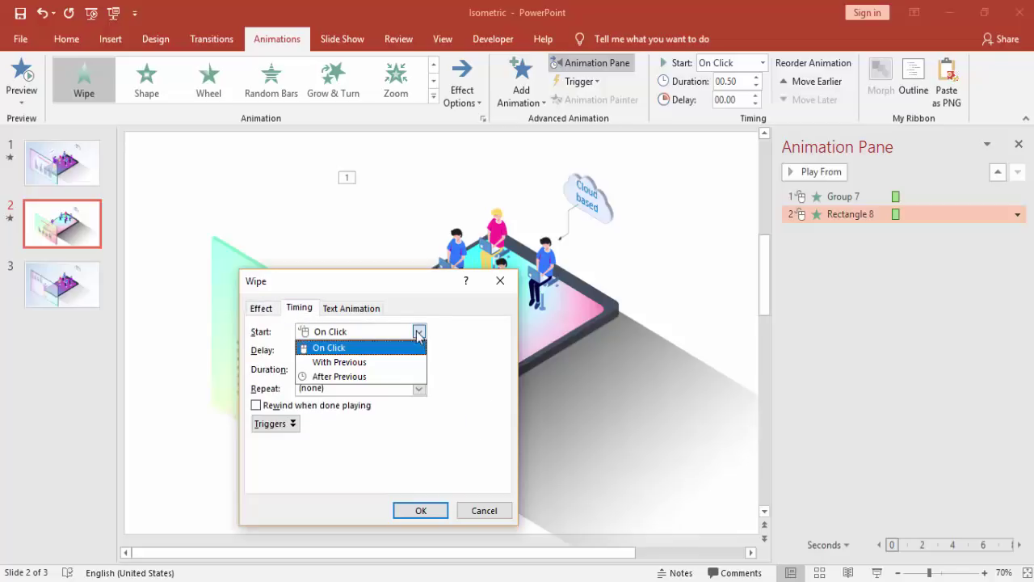
click(358, 362)
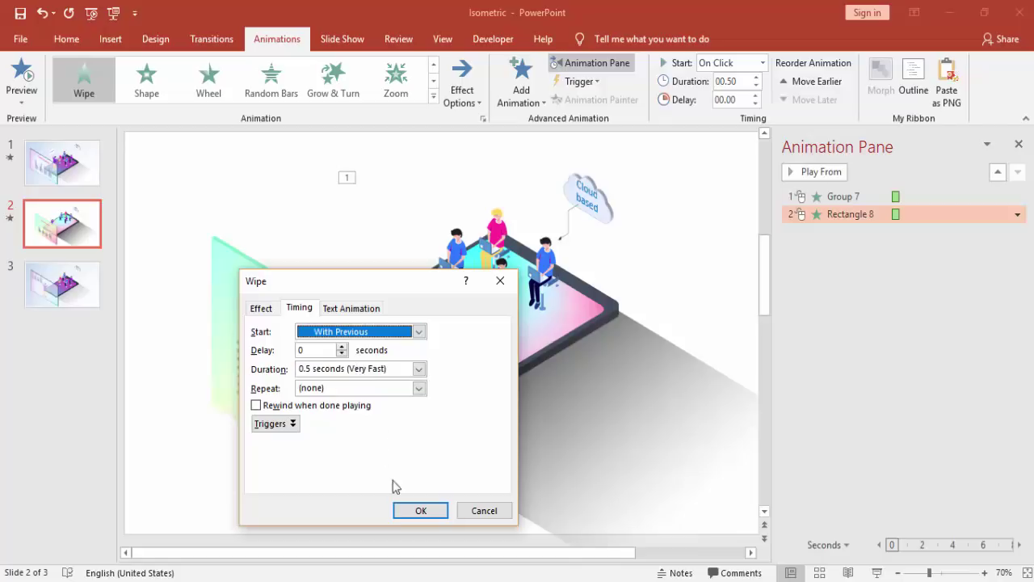
click(420, 509)
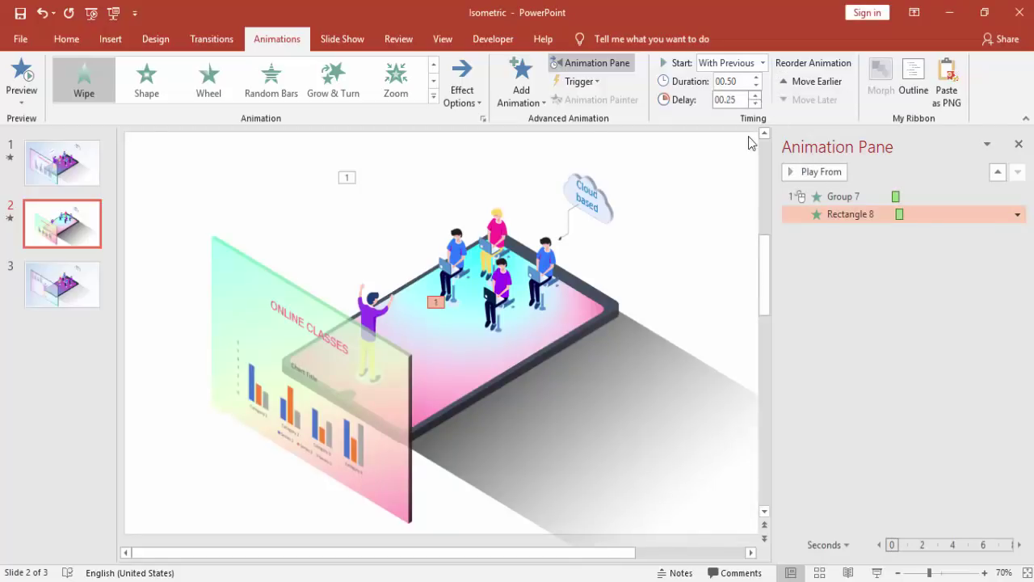
Step: Set Group 7's Fly In smooth start to 0.26 sec and smooth end to 0.23 sec
click(727, 193)
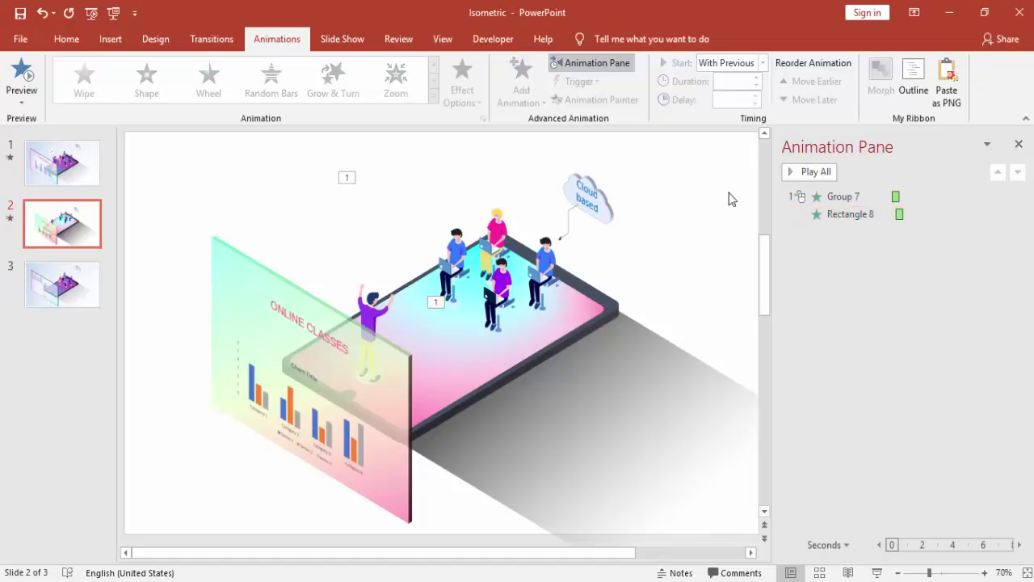
click(842, 196)
double_click(843, 196)
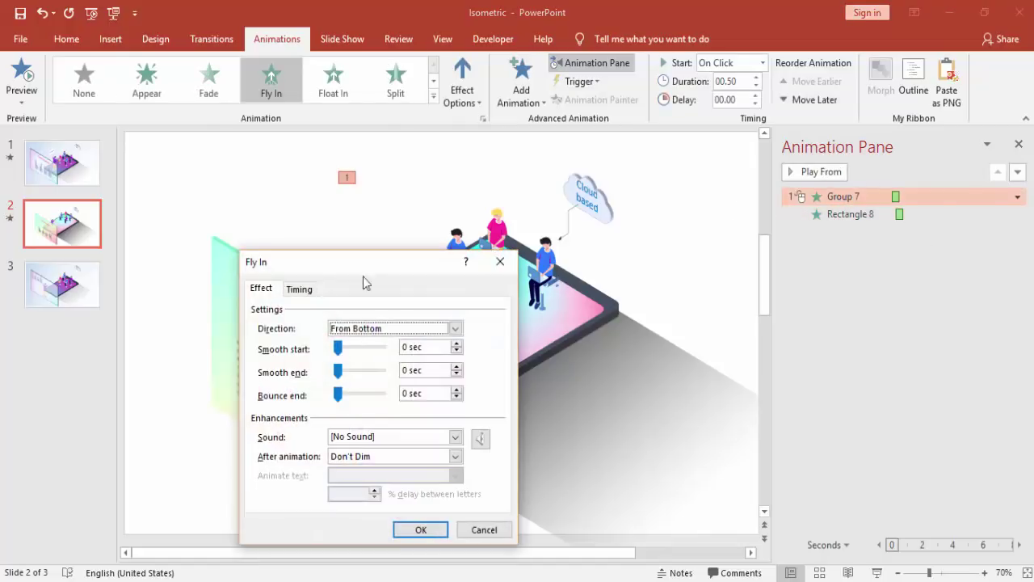
drag(338, 372, 360, 349)
click(361, 370)
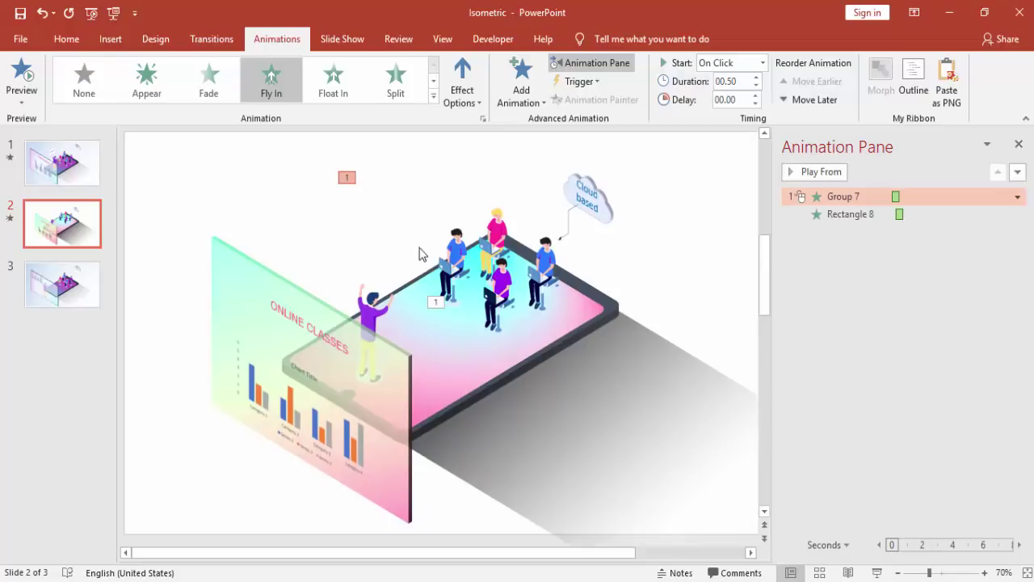
Step: Give the pink-shirted figure a Fly In from the top, starting After Previous
click(453, 248)
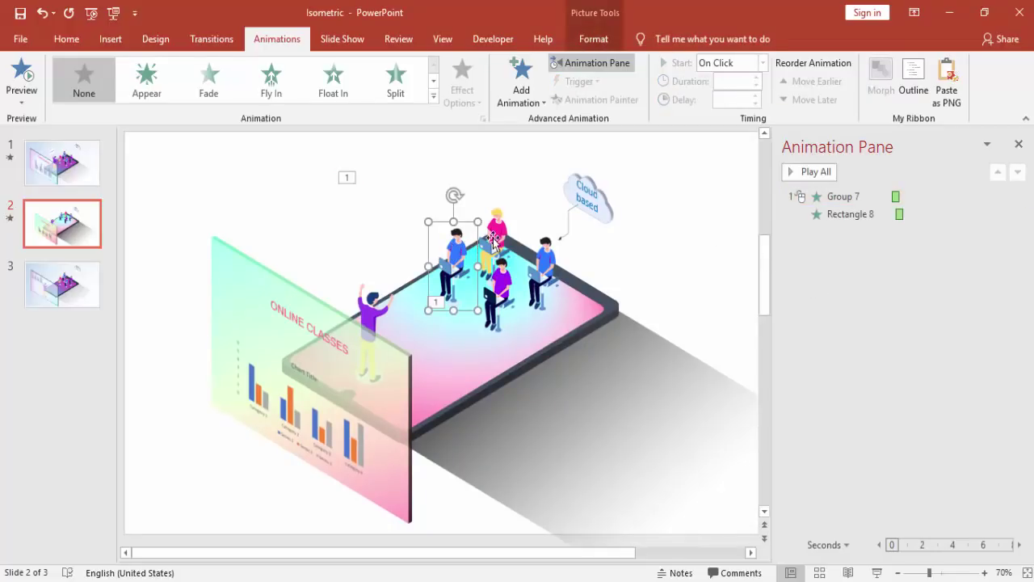
click(489, 236)
click(272, 75)
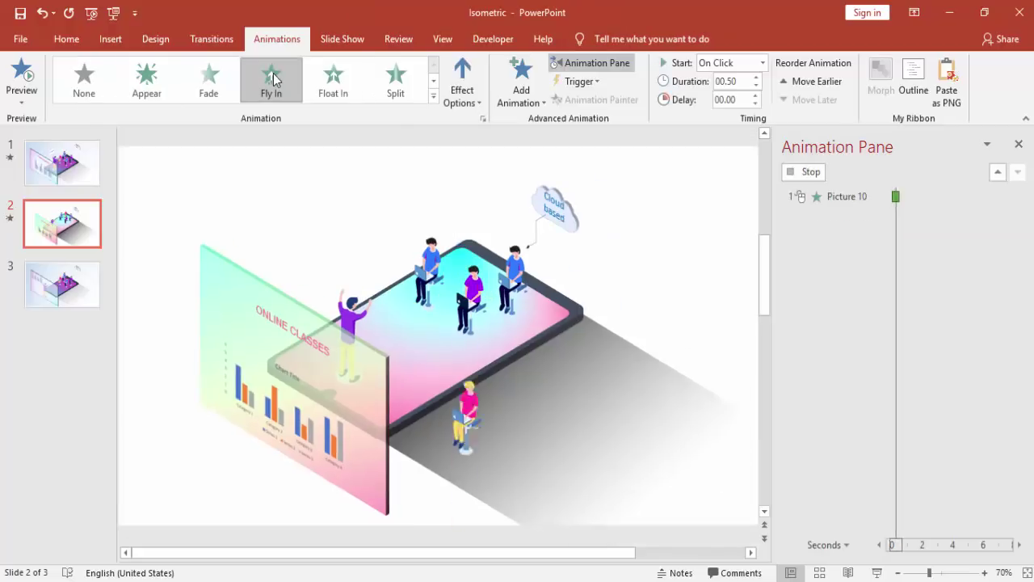
click(475, 100)
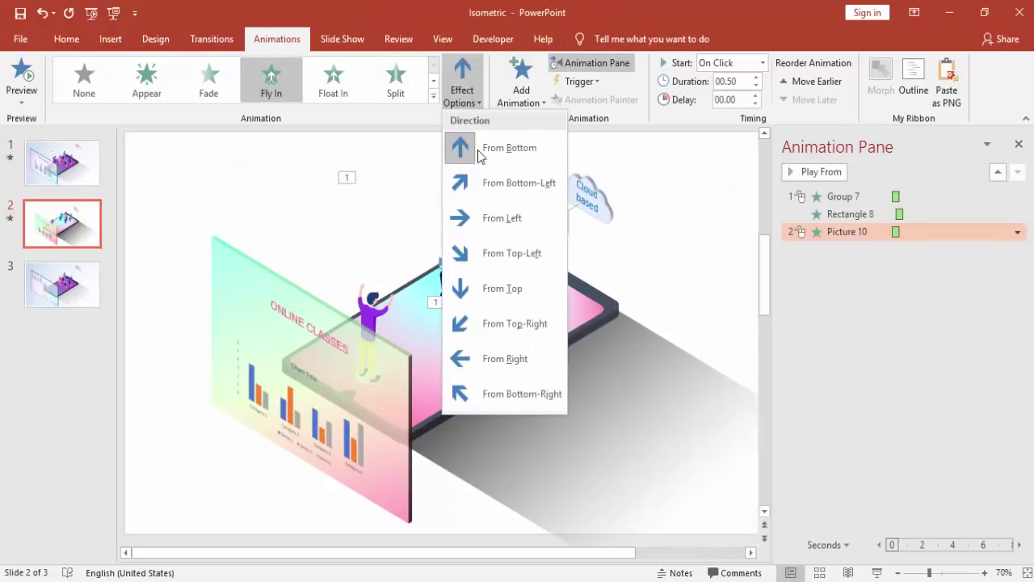
click(510, 286)
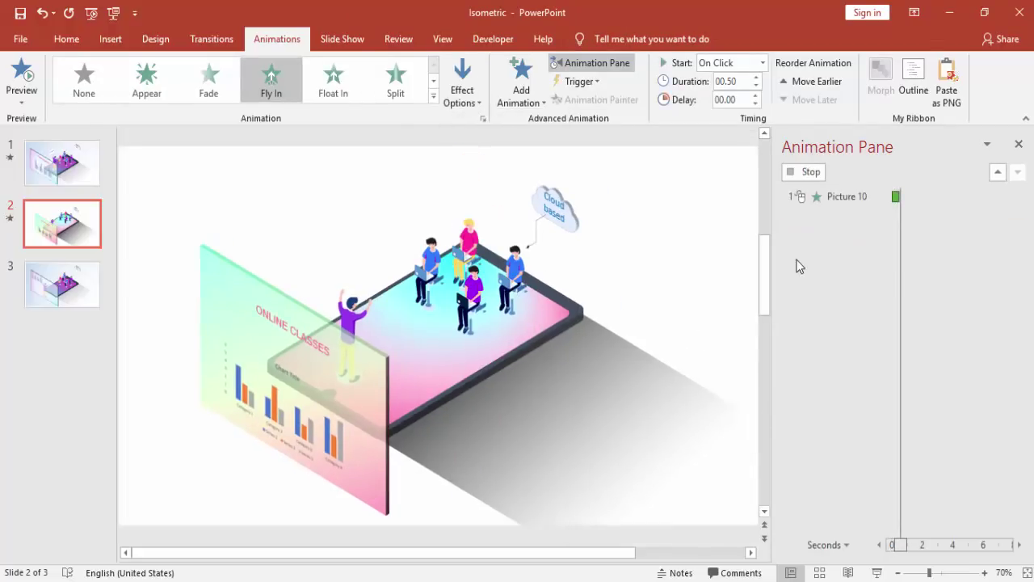
click(841, 231)
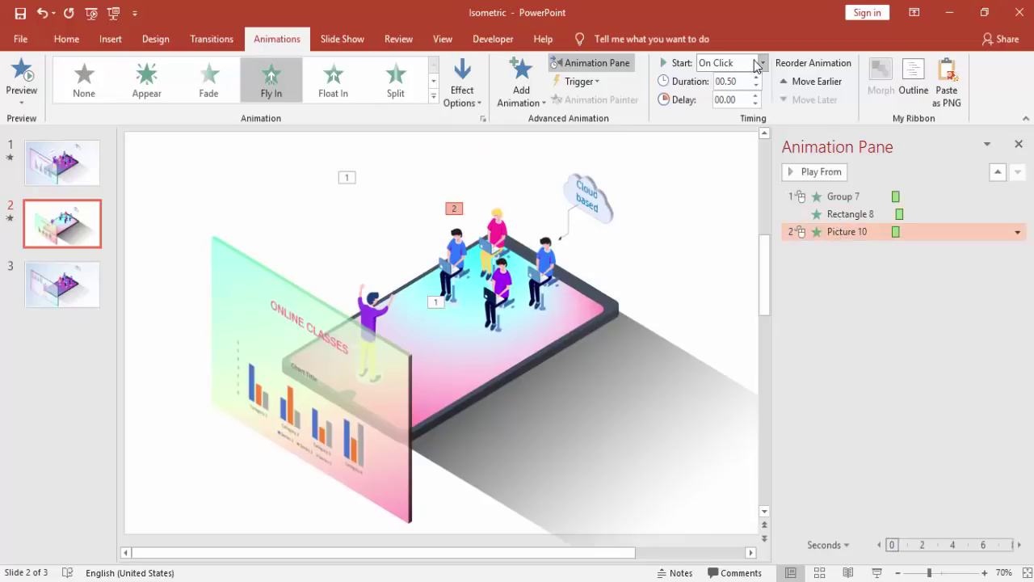
click(762, 62)
click(731, 111)
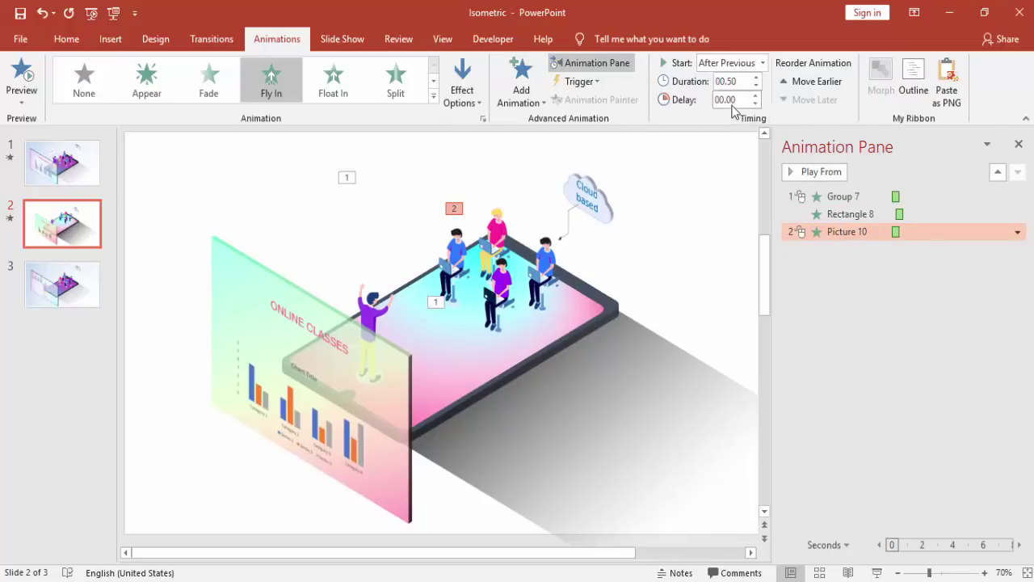
Step: Set Picture 10's fly-in to a 0.17 sec smooth start and 0.28 sec bounce end
double_click(830, 235)
drag(338, 393, 366, 394)
drag(339, 349, 357, 352)
click(314, 291)
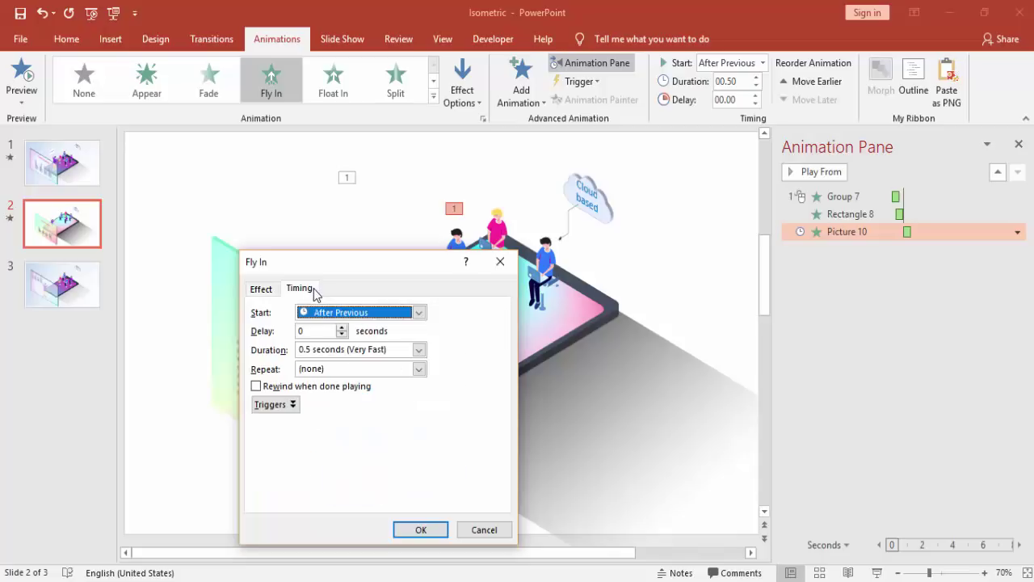
click(266, 290)
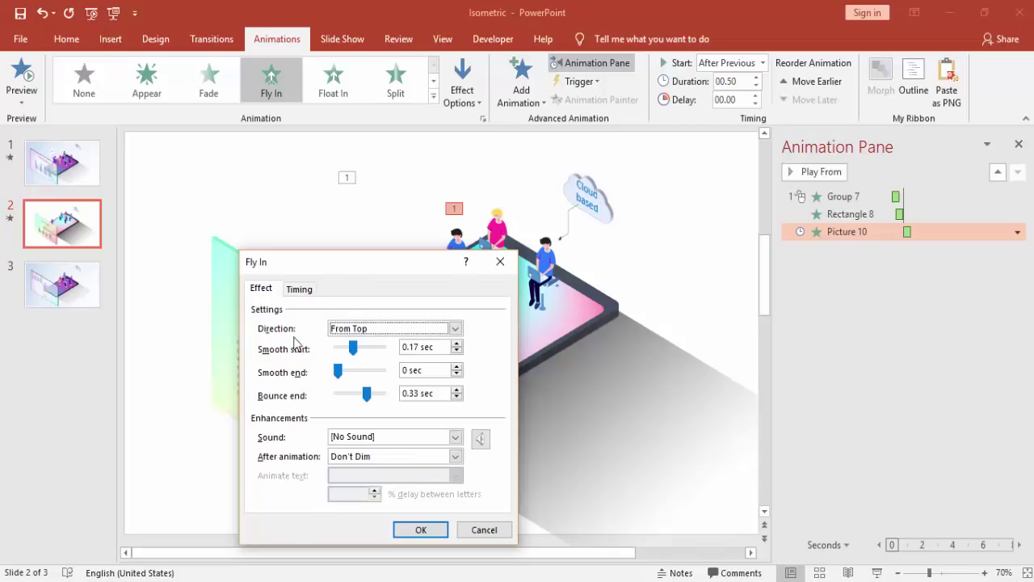
click(412, 529)
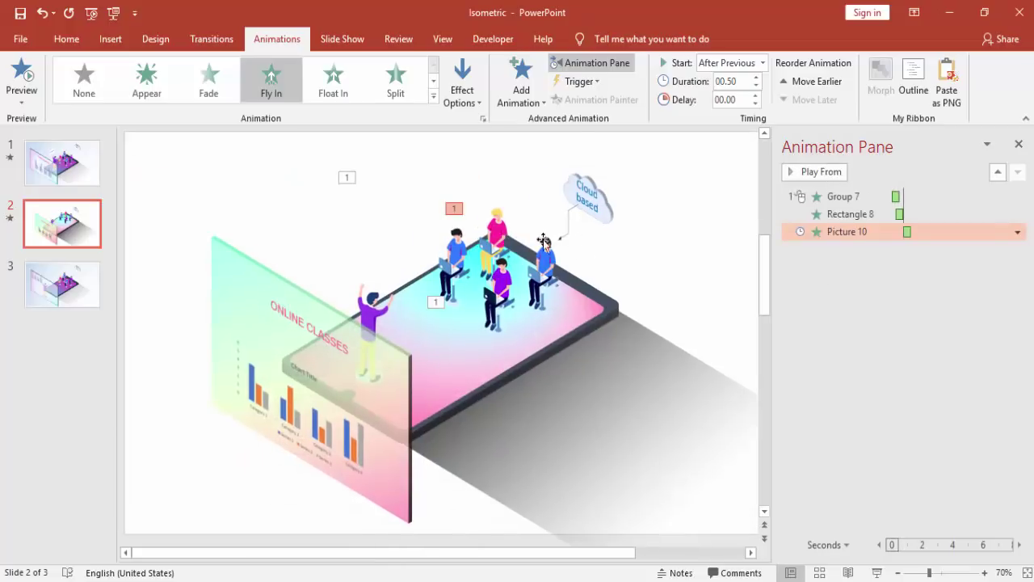
double_click(829, 234)
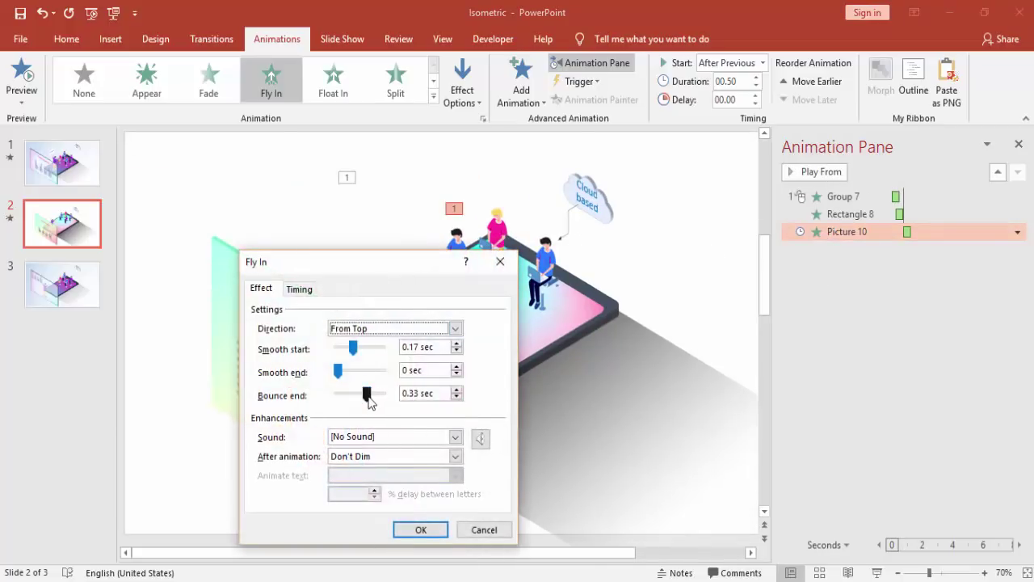
drag(367, 395, 364, 402)
click(420, 529)
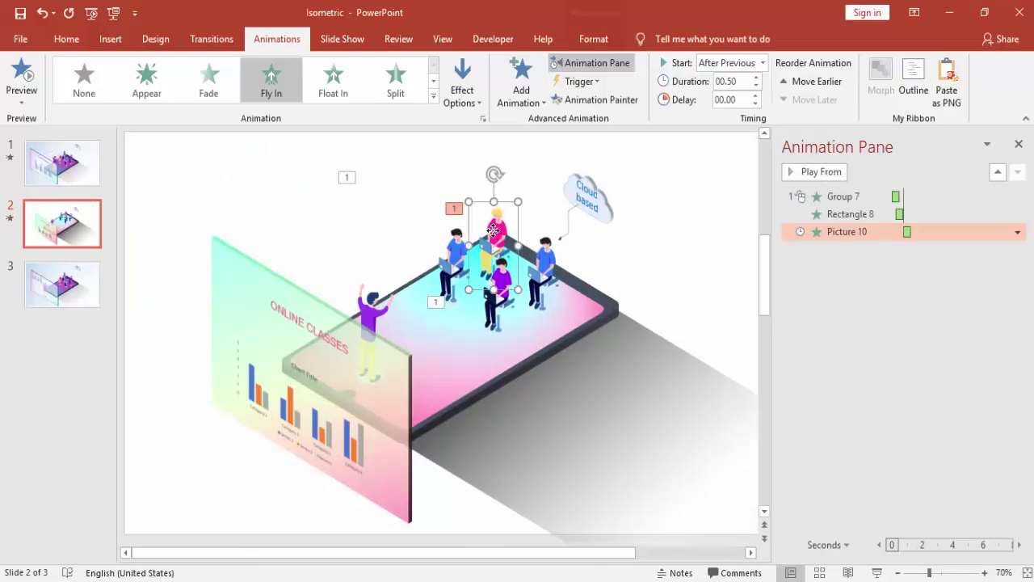
Step: Copy Picture 10's fly-in to Pictures 11, 13, 12 and 15 with the Animation Painter
click(596, 98)
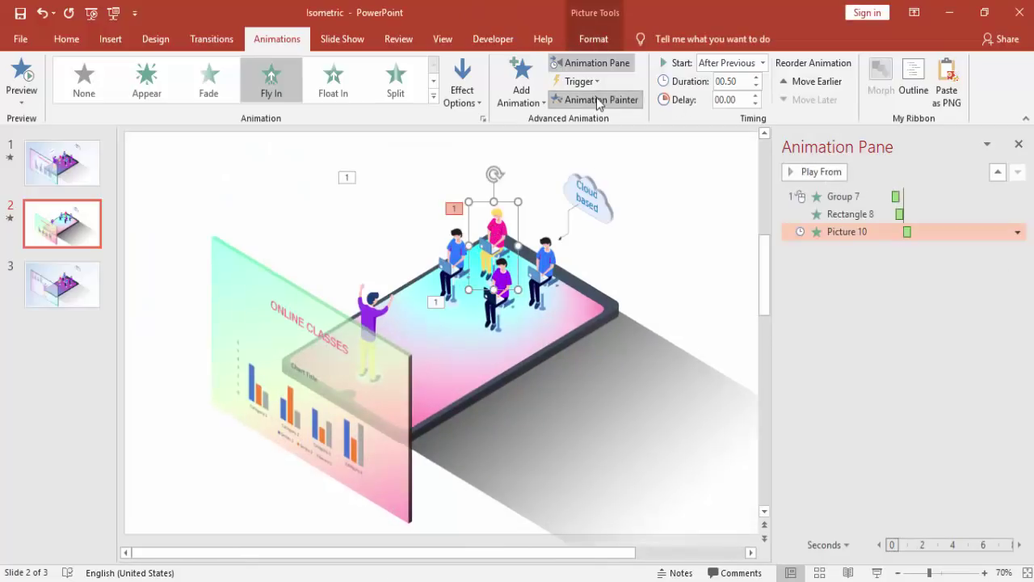
click(545, 259)
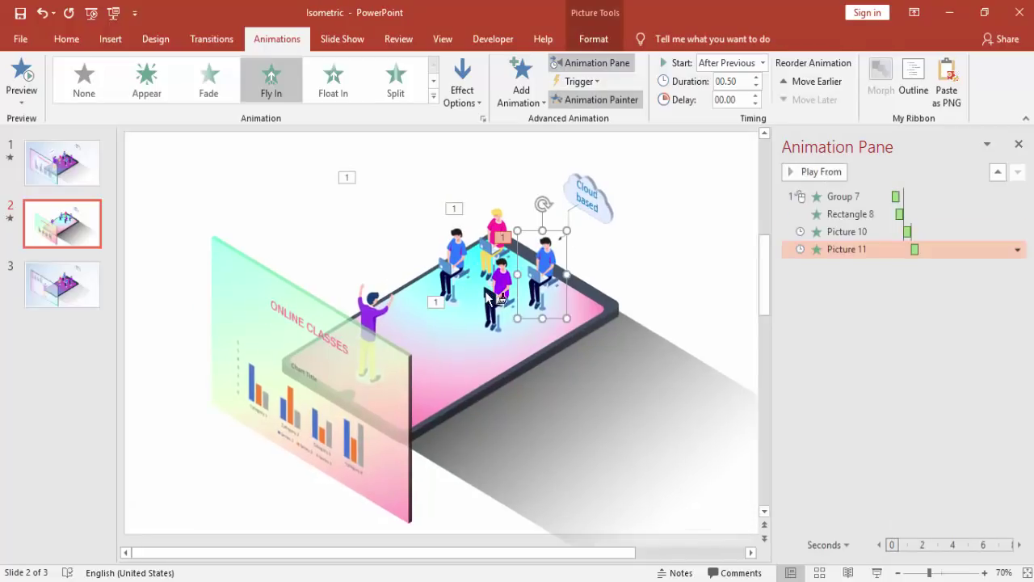
click(502, 291)
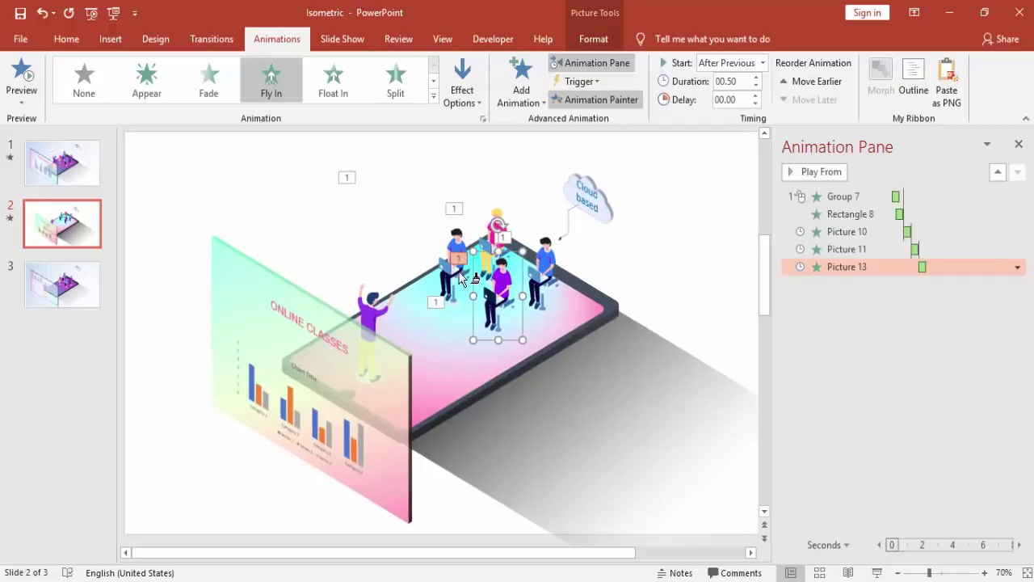
click(455, 246)
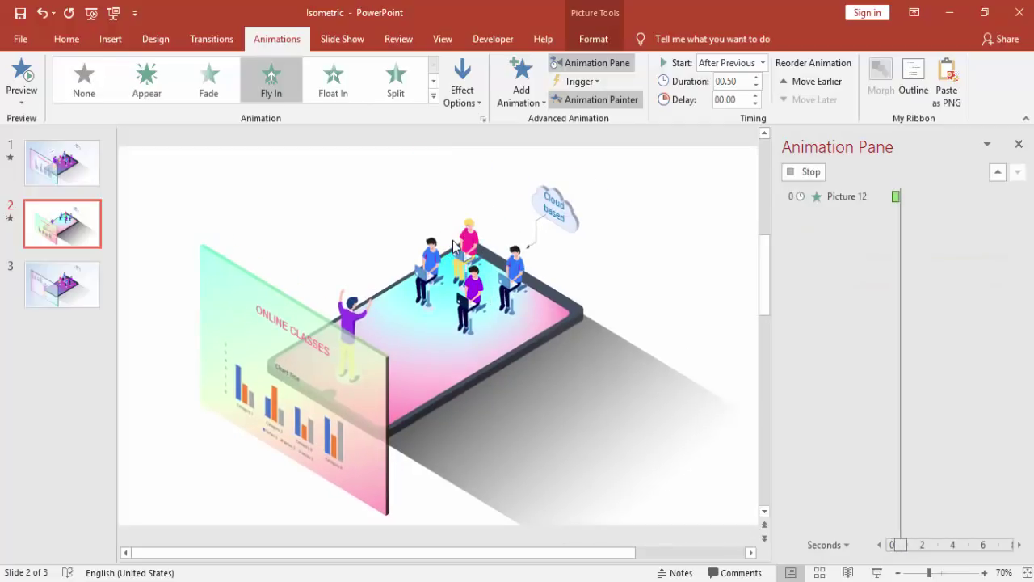
click(373, 307)
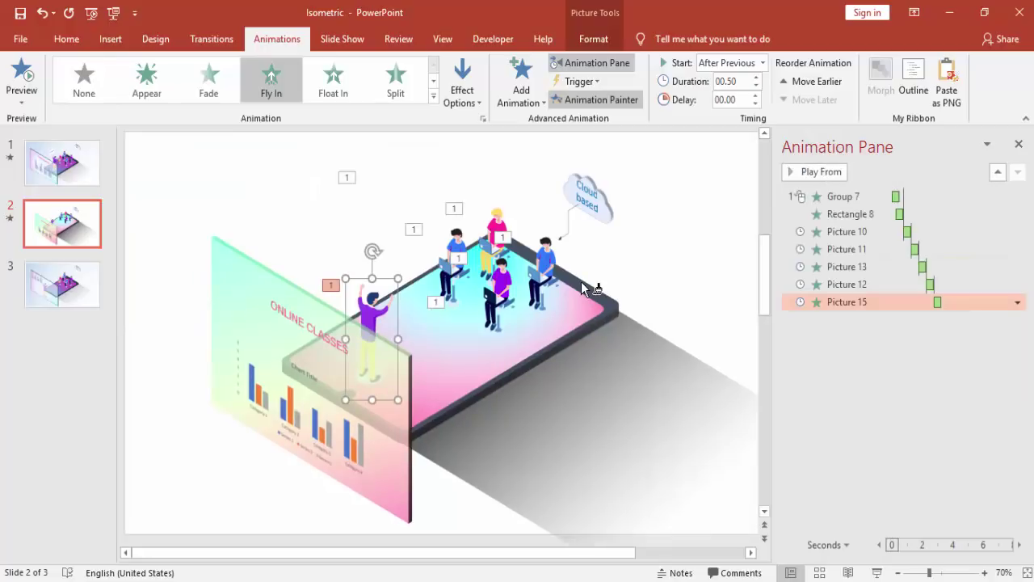
click(620, 258)
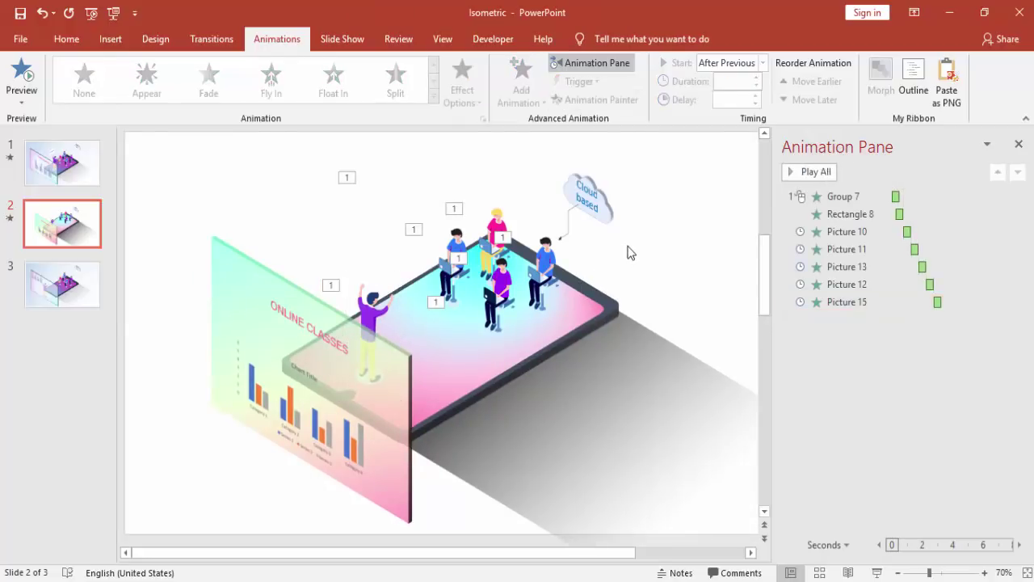
Step: Give the cloud an Appear entrance starting After Previous
click(587, 184)
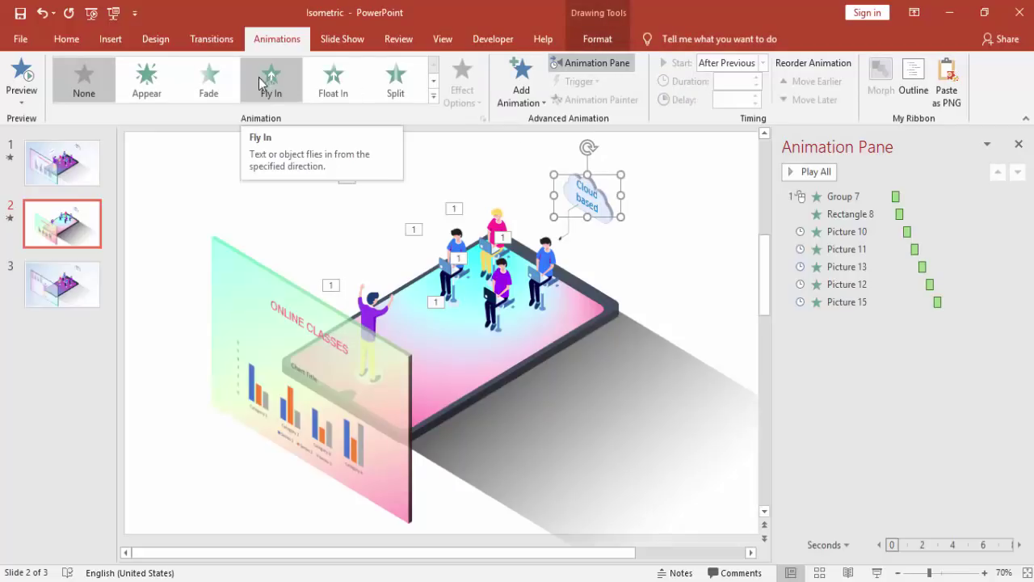
click(148, 78)
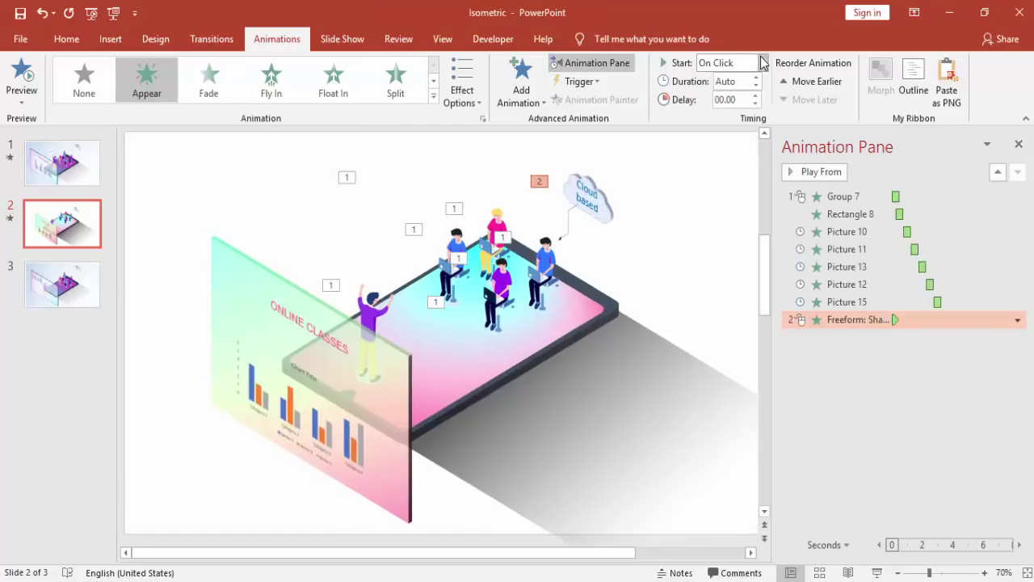
click(762, 63)
click(728, 112)
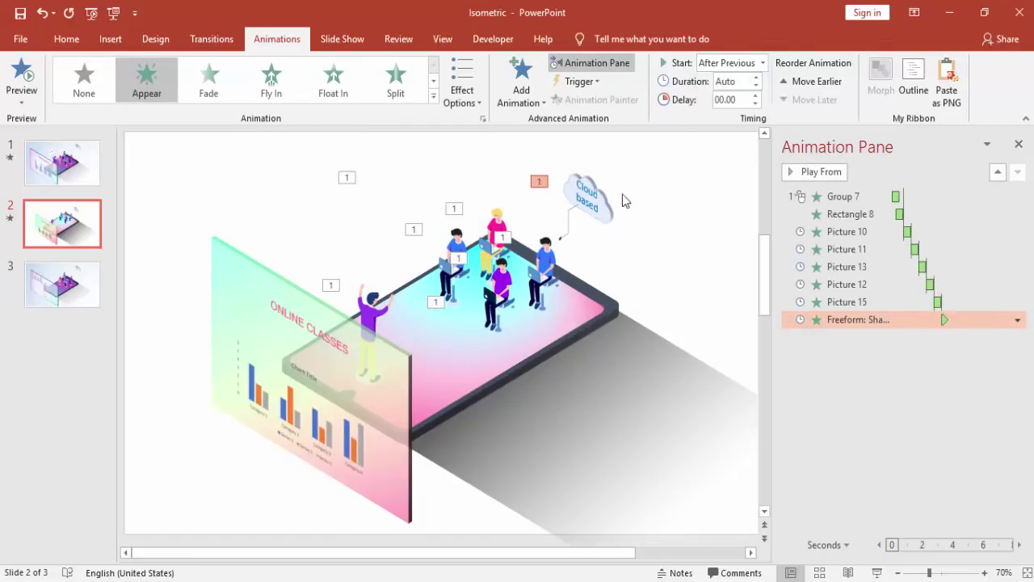
Step: Make the connector line wipe in from the top, After Previous
click(568, 218)
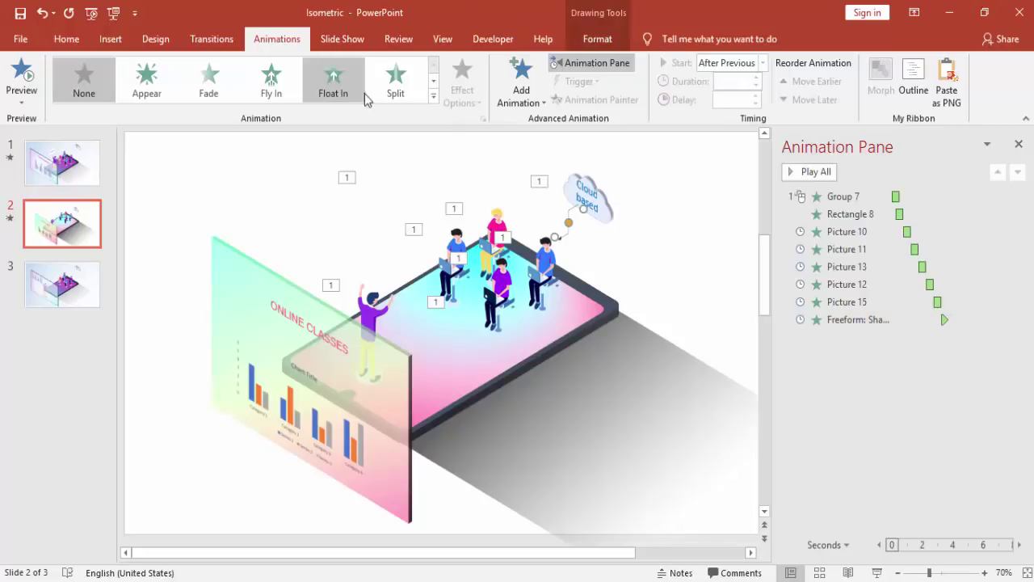
click(433, 96)
click(395, 156)
click(465, 95)
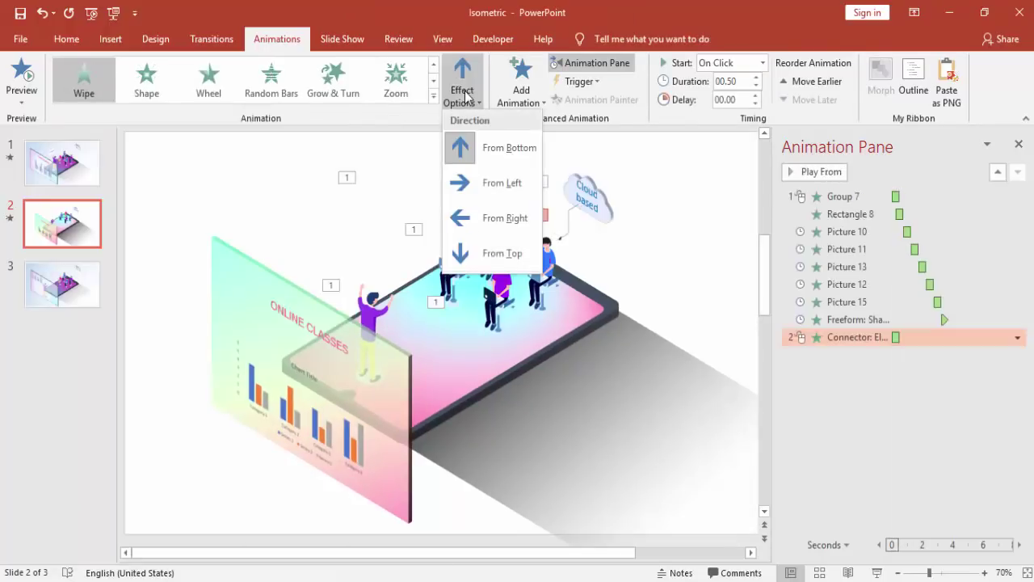
click(487, 248)
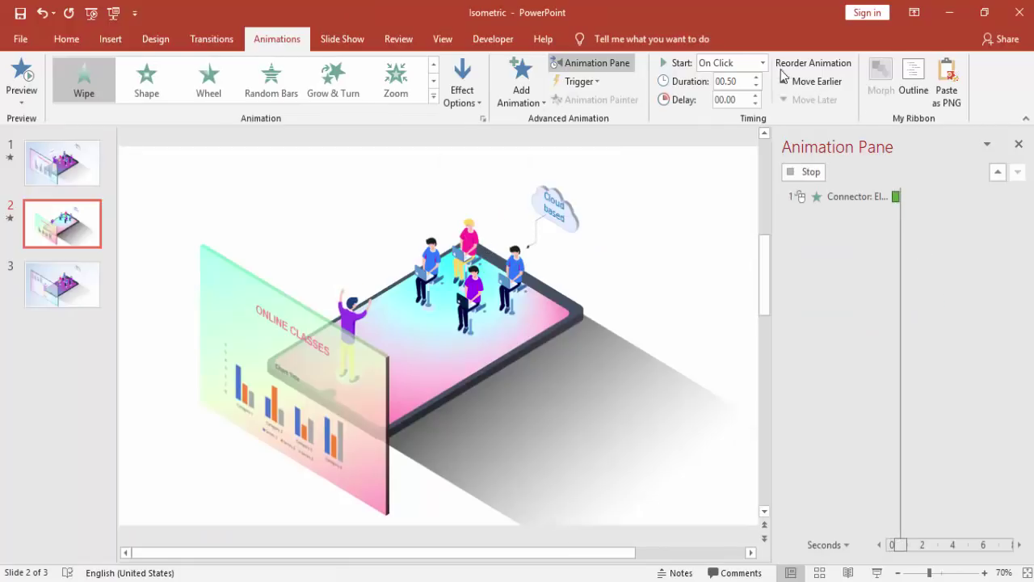
click(760, 68)
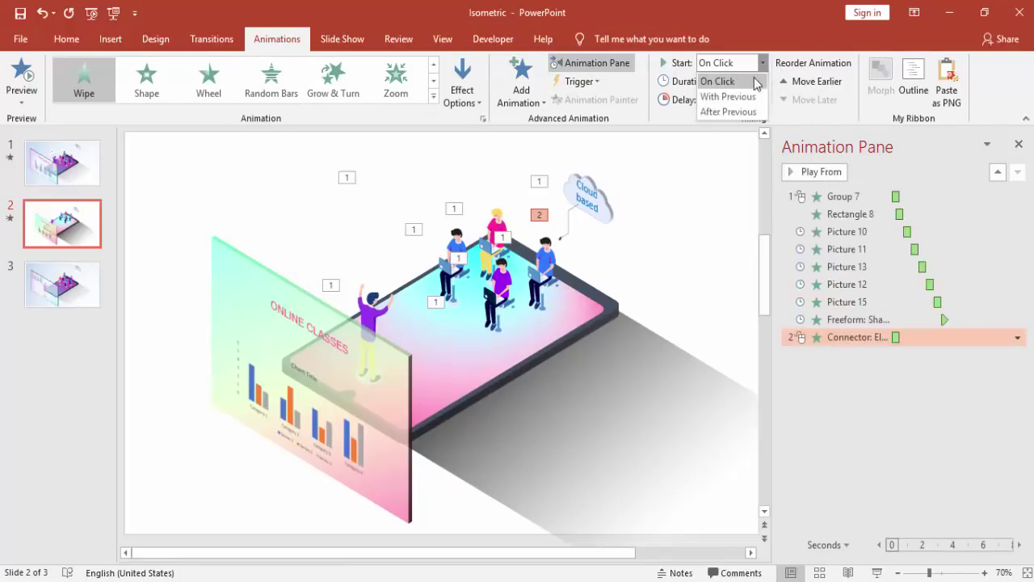
click(730, 110)
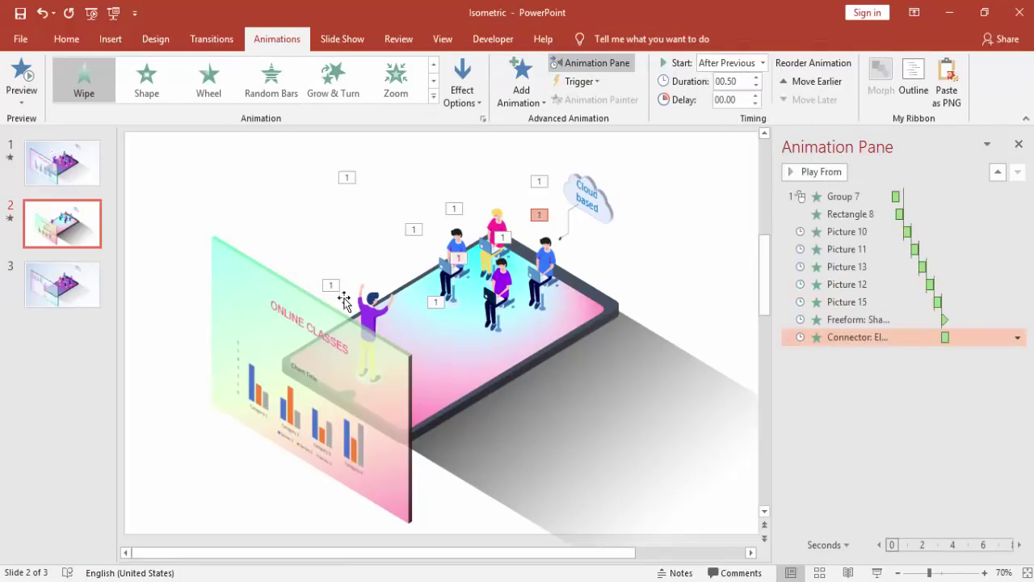
Step: Give the chart panel a Wipe entrance starting After Previous
click(241, 260)
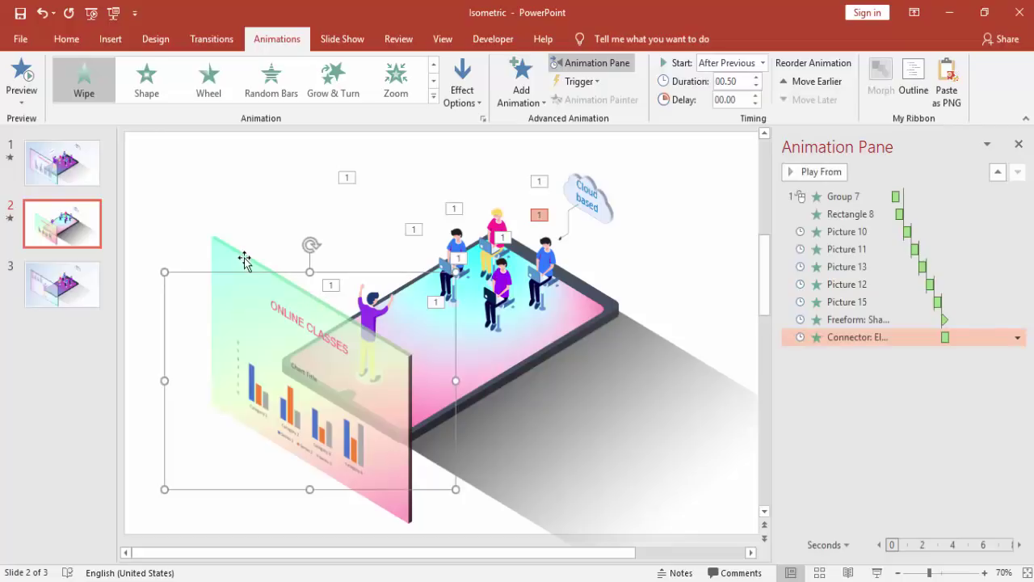
click(433, 96)
click(400, 159)
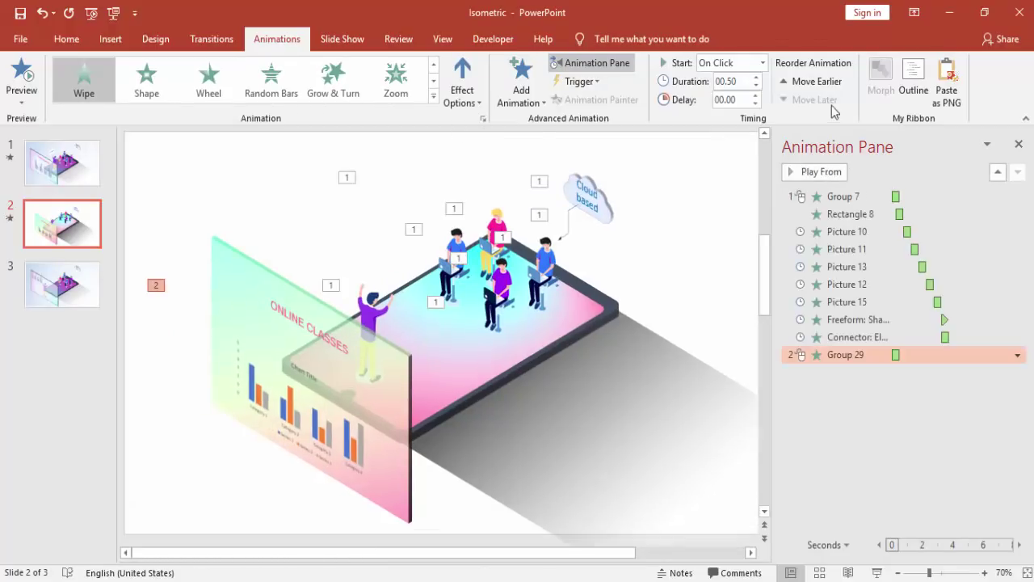
click(762, 63)
click(728, 107)
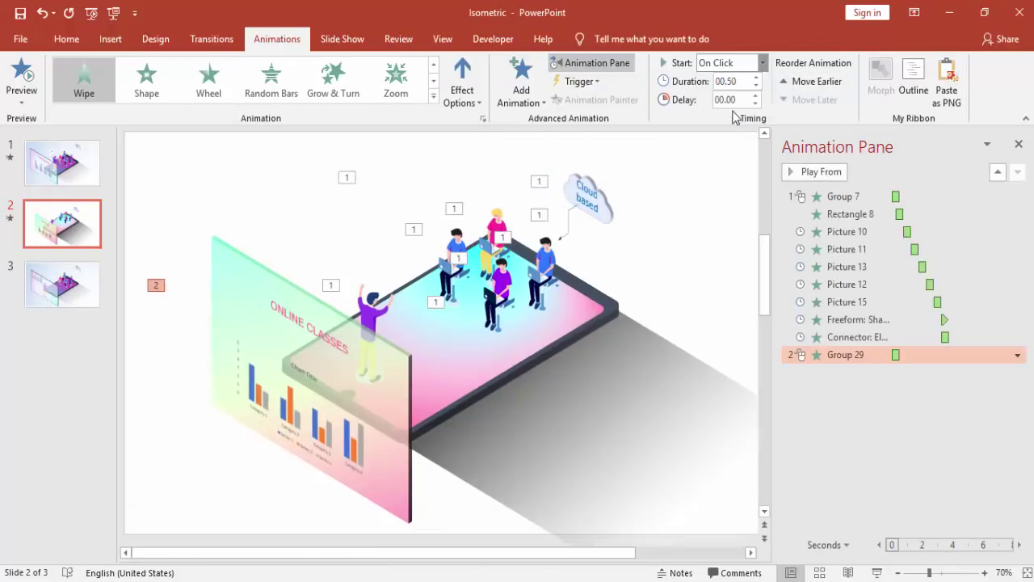
click(686, 178)
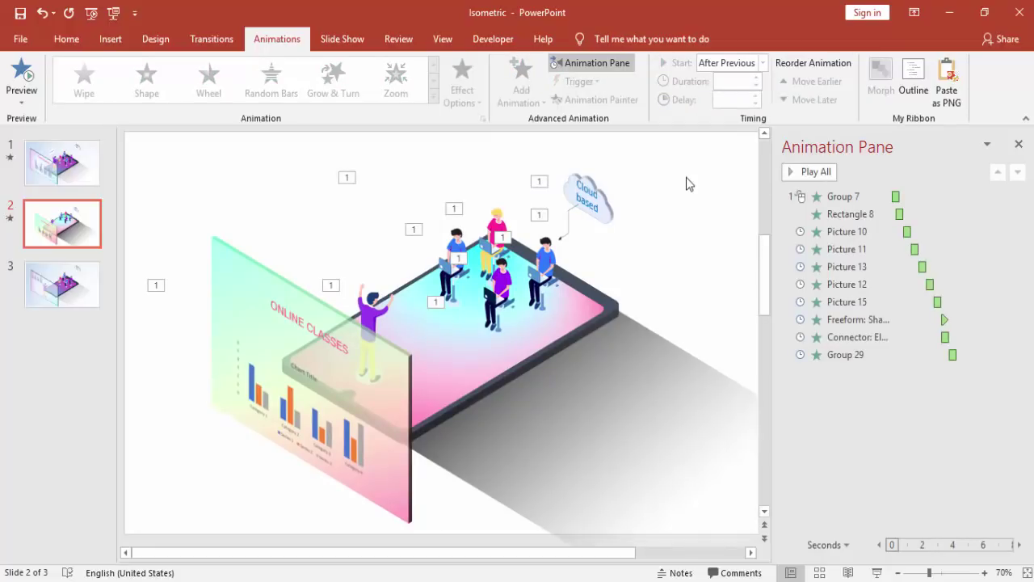